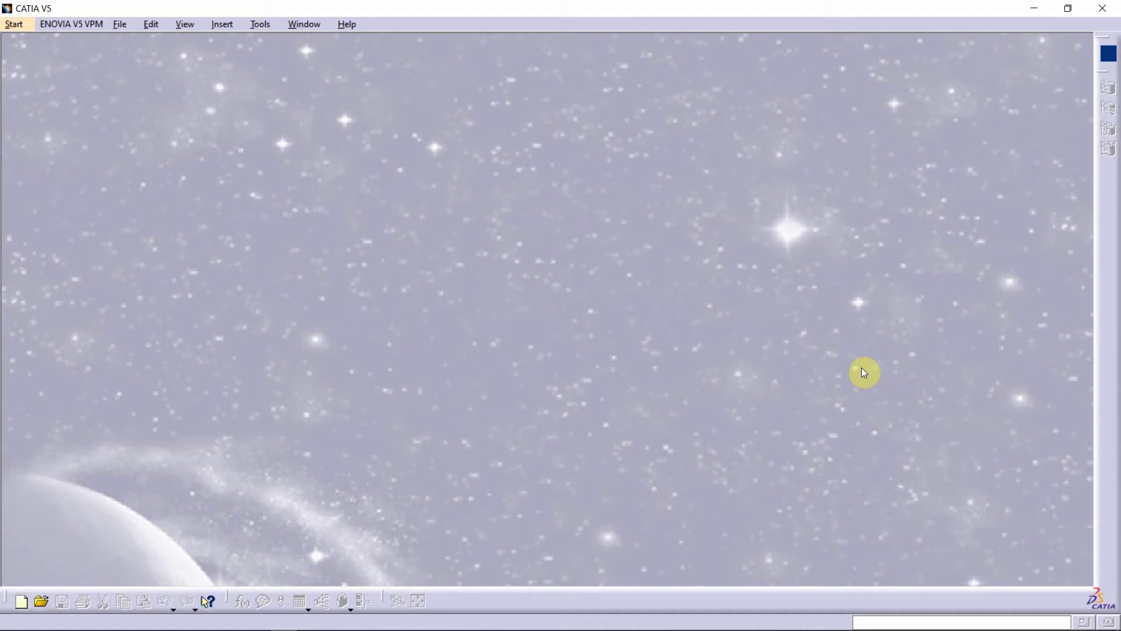
Create a new part in the Part Design workbench of Mechanical Design.
{"action": "left_click", "coordinate": [14, 28]}
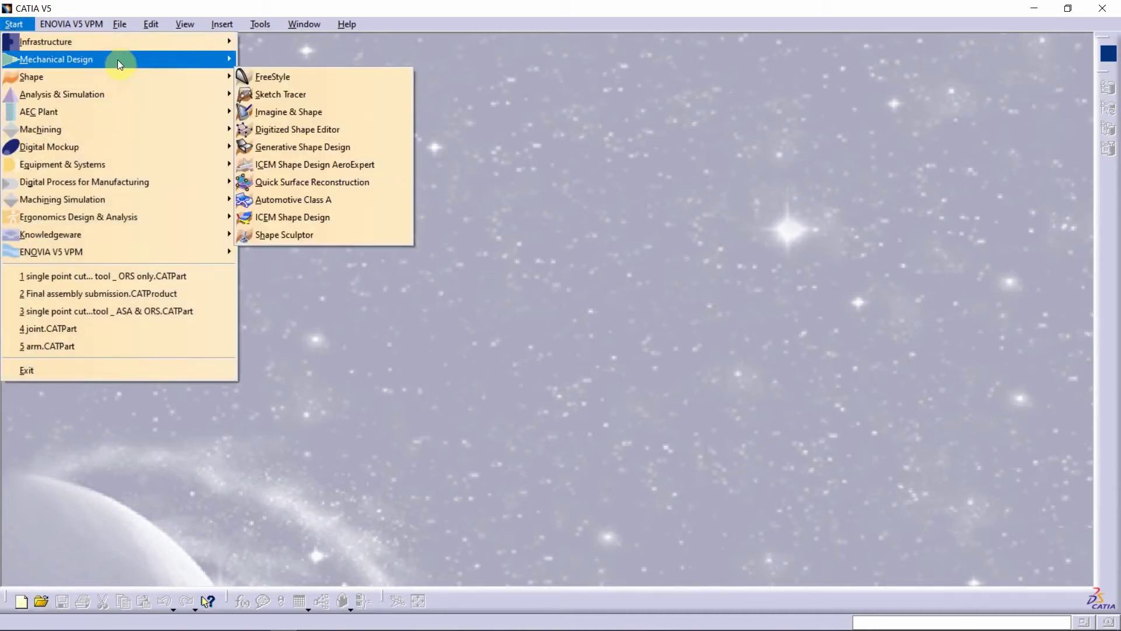
{"action": "mouse_move", "coordinate": [118, 59]}
{"action": "left_click", "coordinate": [259, 60]}
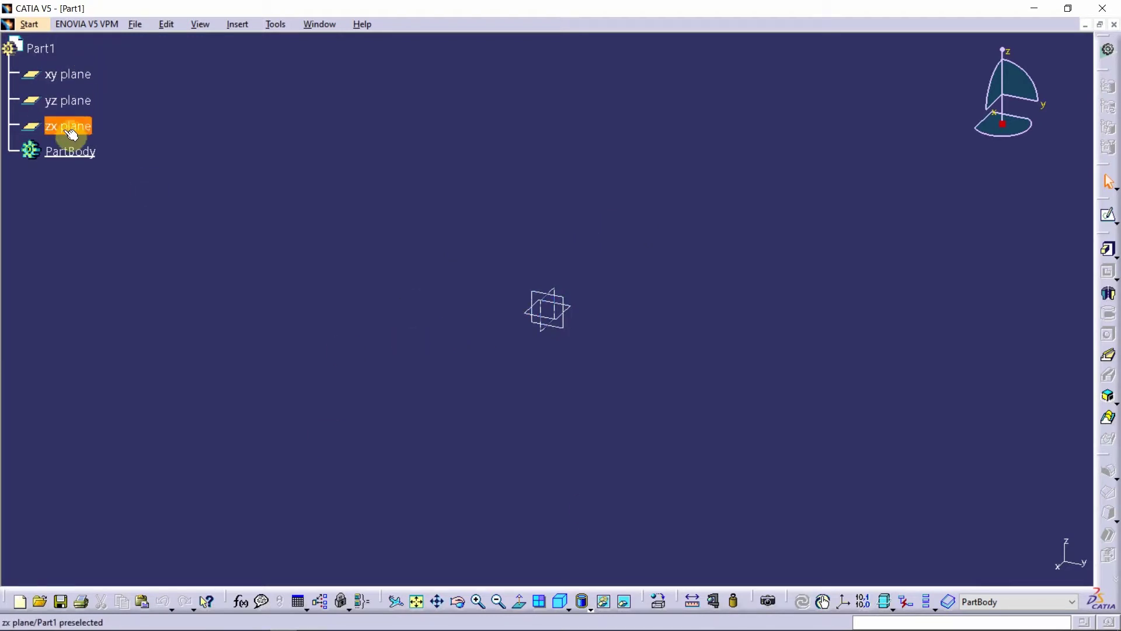
{"action": "left_click_drag", "start_coordinate": [471, 251], "coordinate": [613, 364]}
{"action": "left_click", "coordinate": [610, 338]}
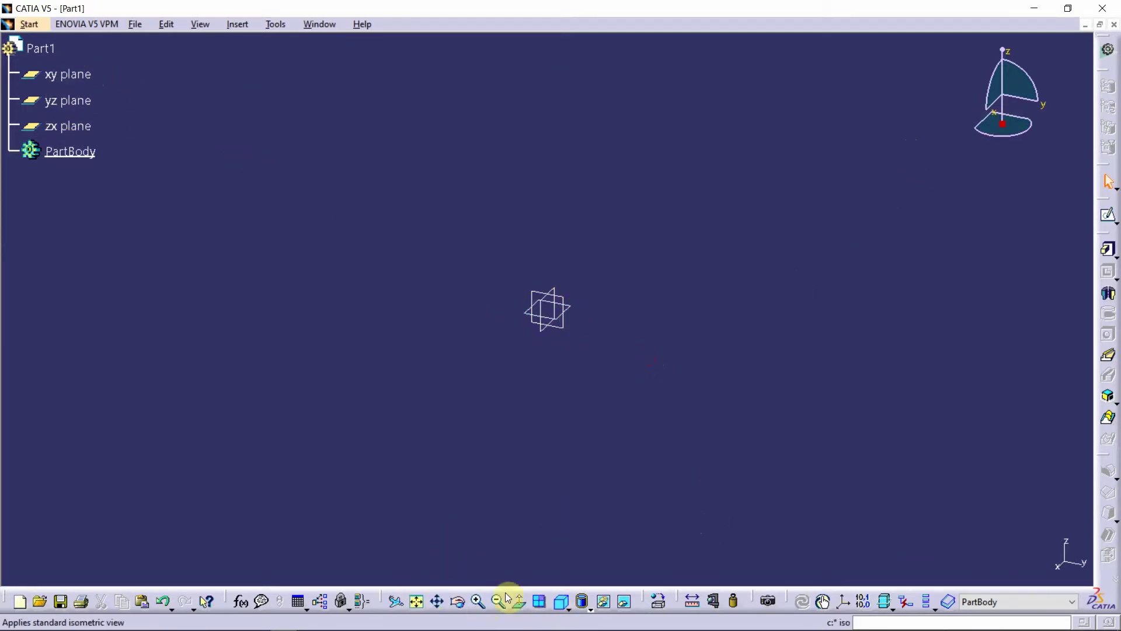
{"action": "left_click", "coordinate": [570, 304]}
{"action": "left_click", "coordinate": [563, 299]}
{"action": "left_click", "coordinate": [619, 292]}
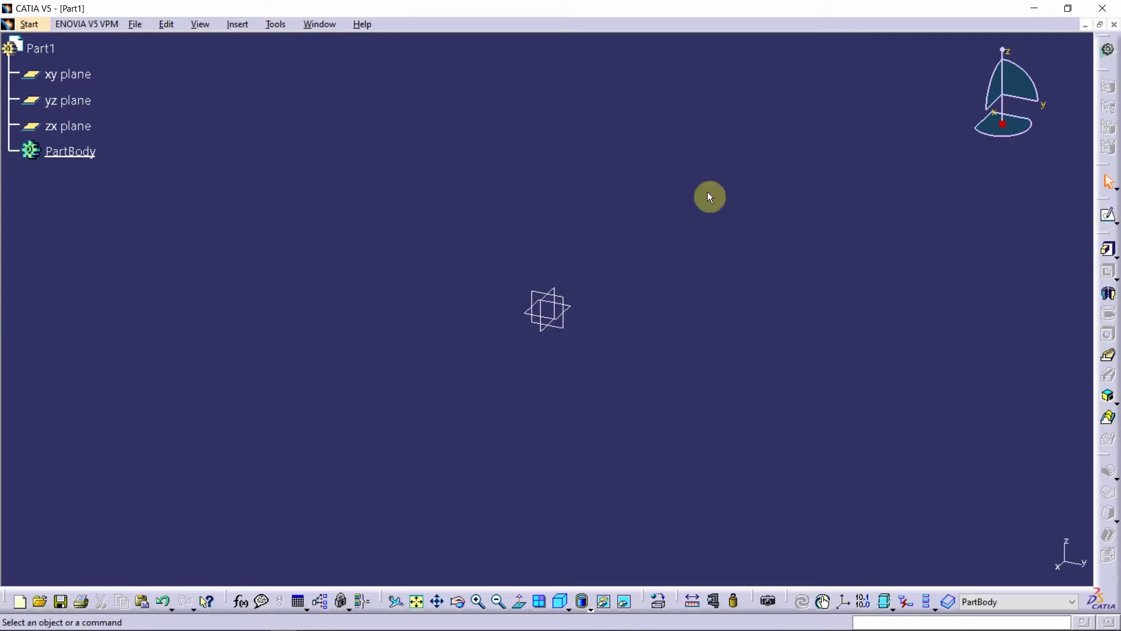
Start a new sketch on the xy plane.
{"action": "left_click", "coordinate": [68, 74]}
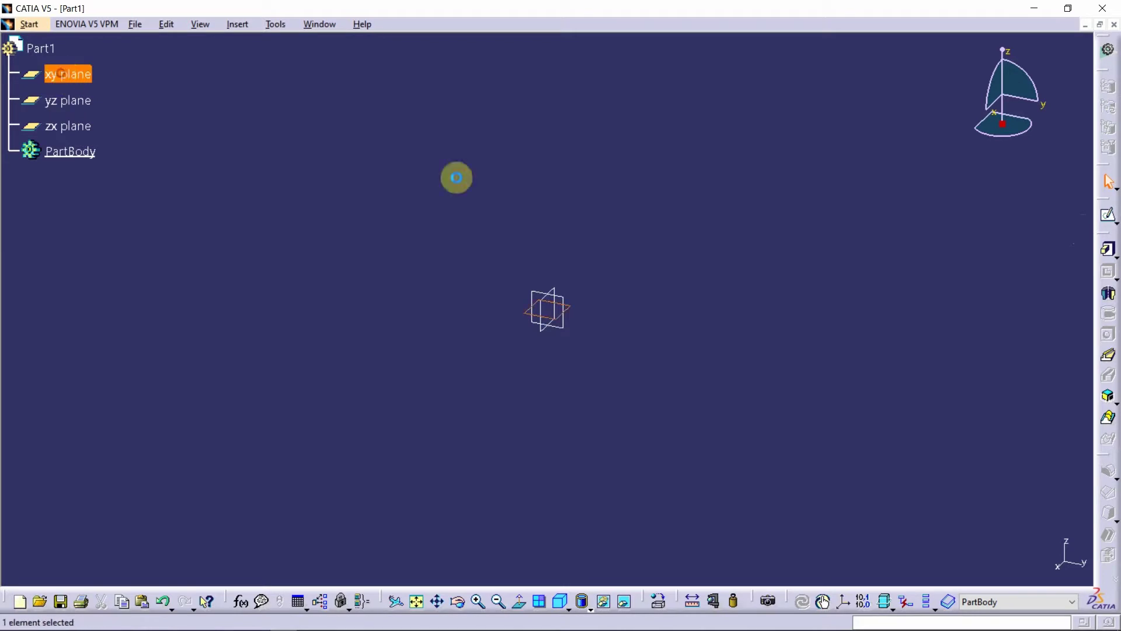
{"action": "left_click", "coordinate": [1109, 216]}
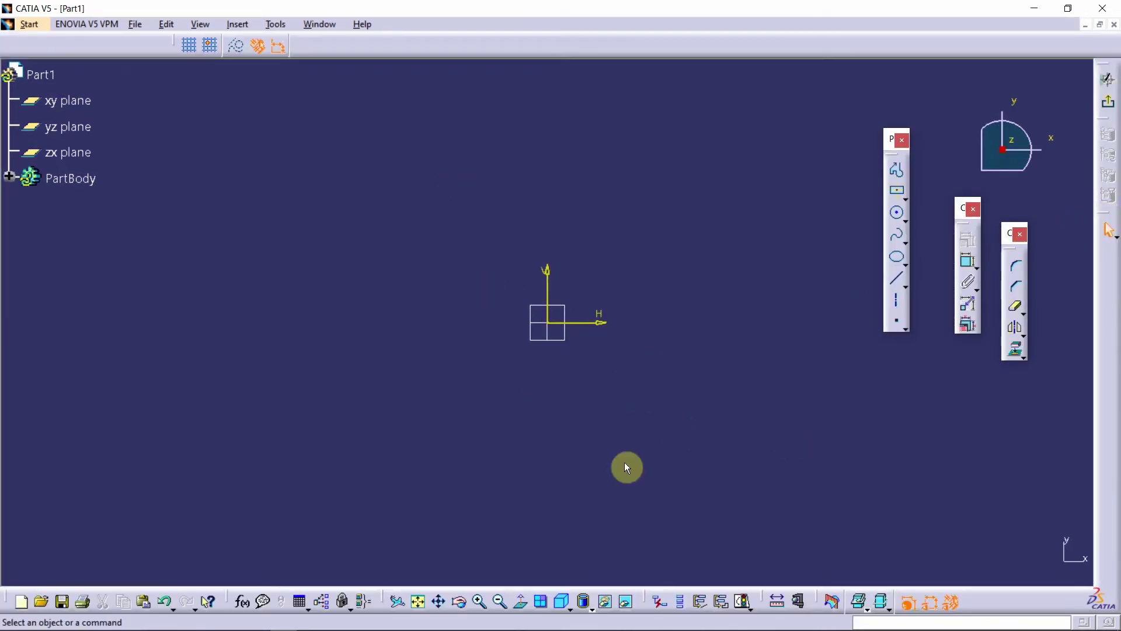
Restore the contents of all toolbars and reset the toolbars to their default positions through the customization settings.
{"action": "left_click", "coordinate": [280, 26]}
{"action": "left_click", "coordinate": [318, 149]}
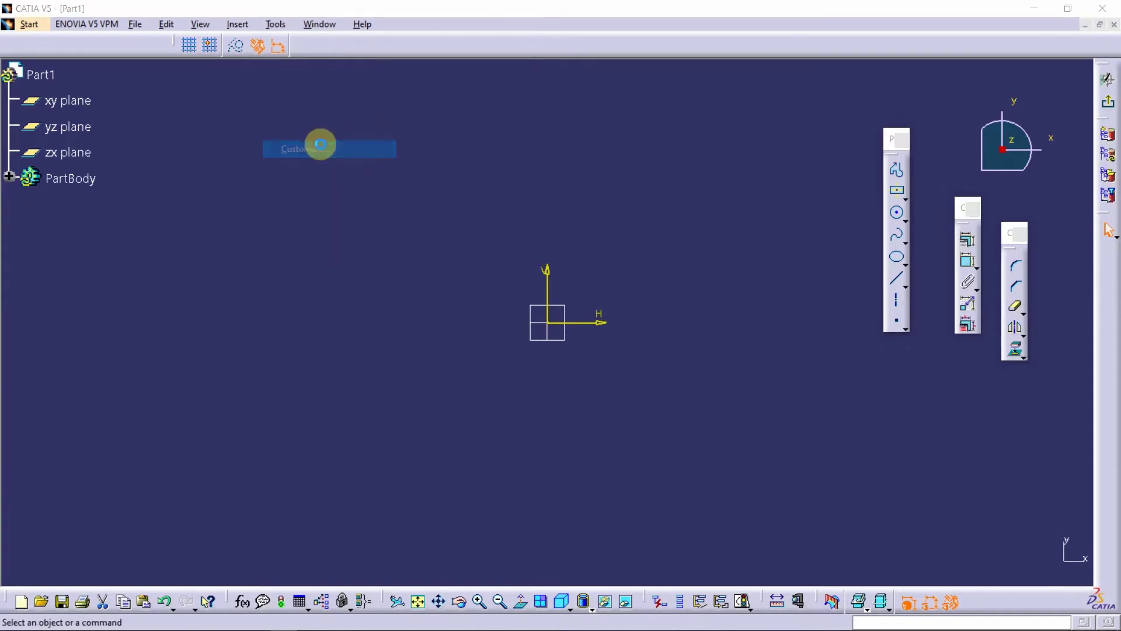
{"action": "left_click", "coordinate": [637, 156]}
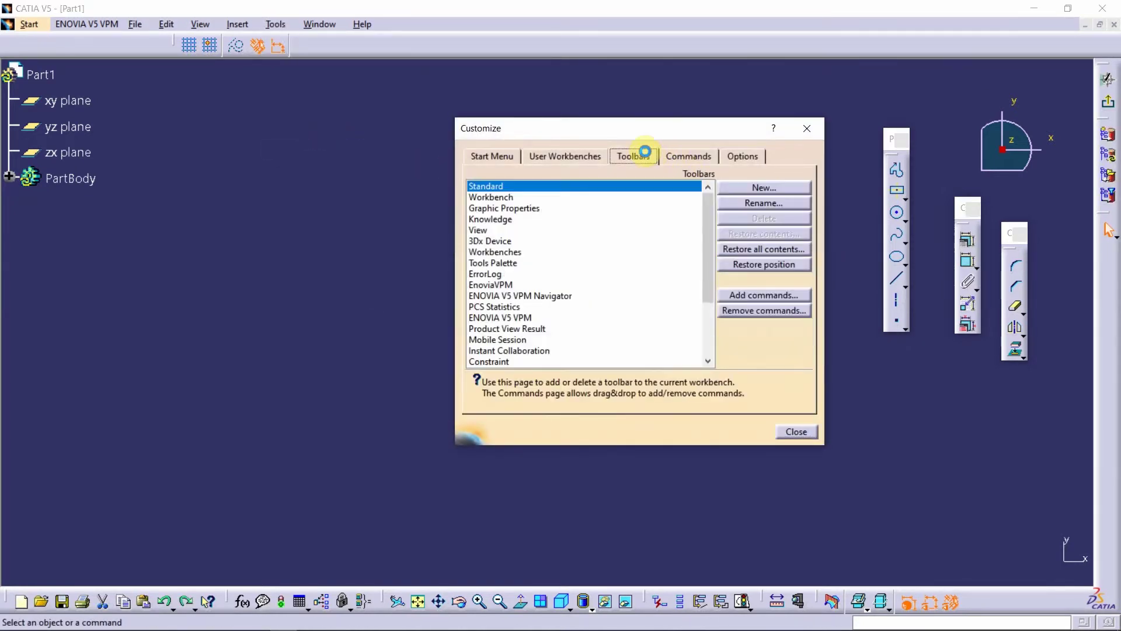
{"action": "left_click", "coordinate": [753, 249]}
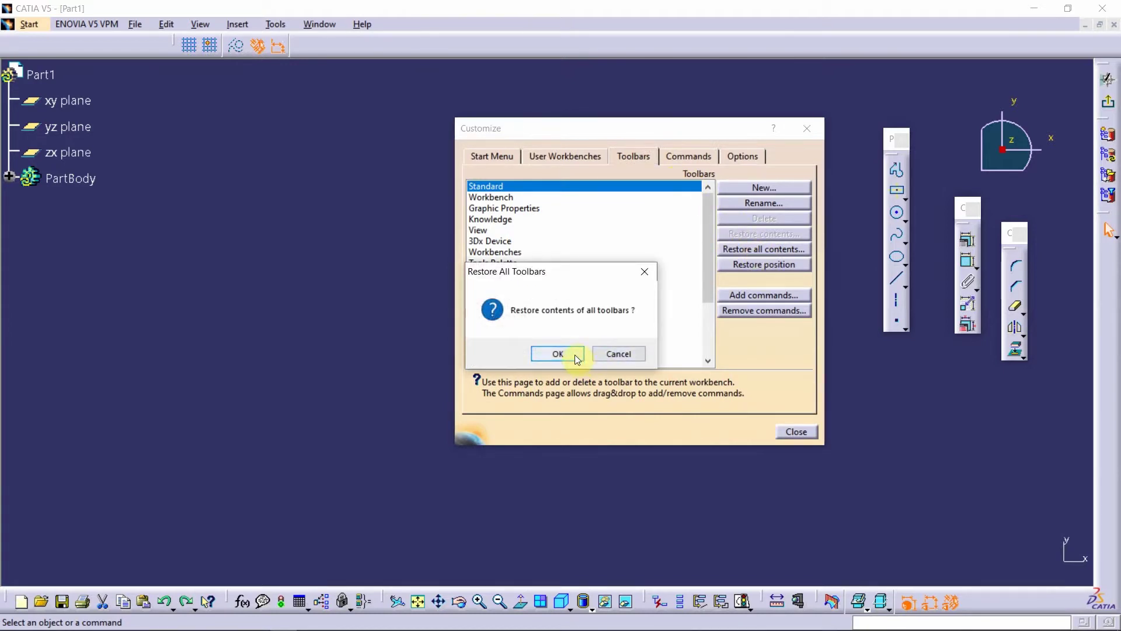
{"action": "left_click", "coordinate": [575, 354]}
{"action": "left_click", "coordinate": [768, 265]}
{"action": "left_click", "coordinate": [575, 354]}
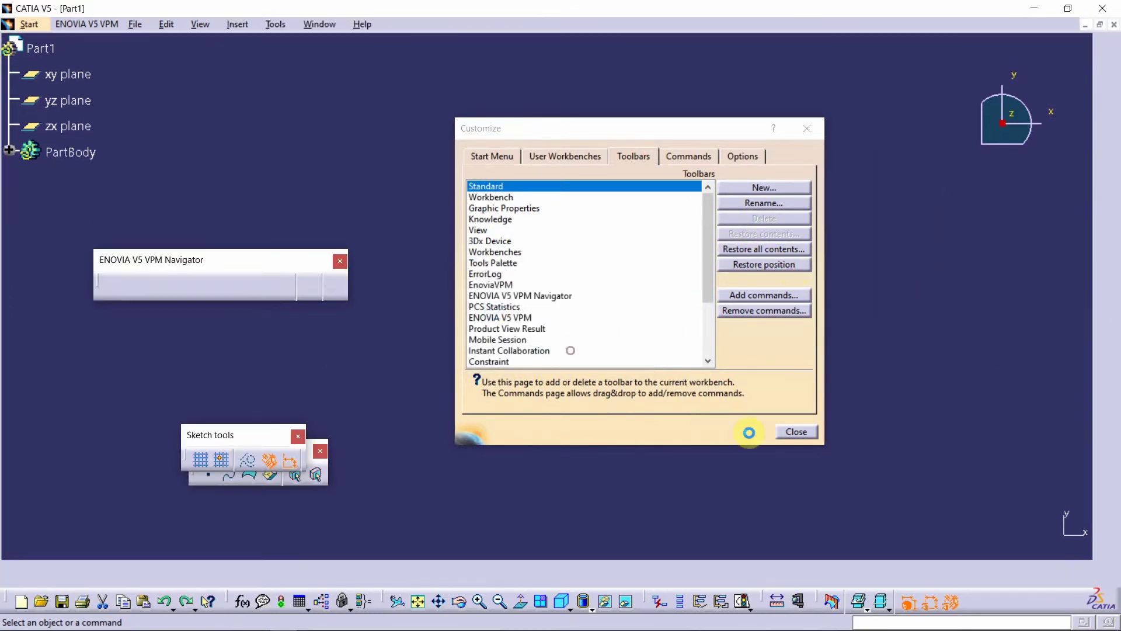
{"action": "left_click", "coordinate": [796, 431]}
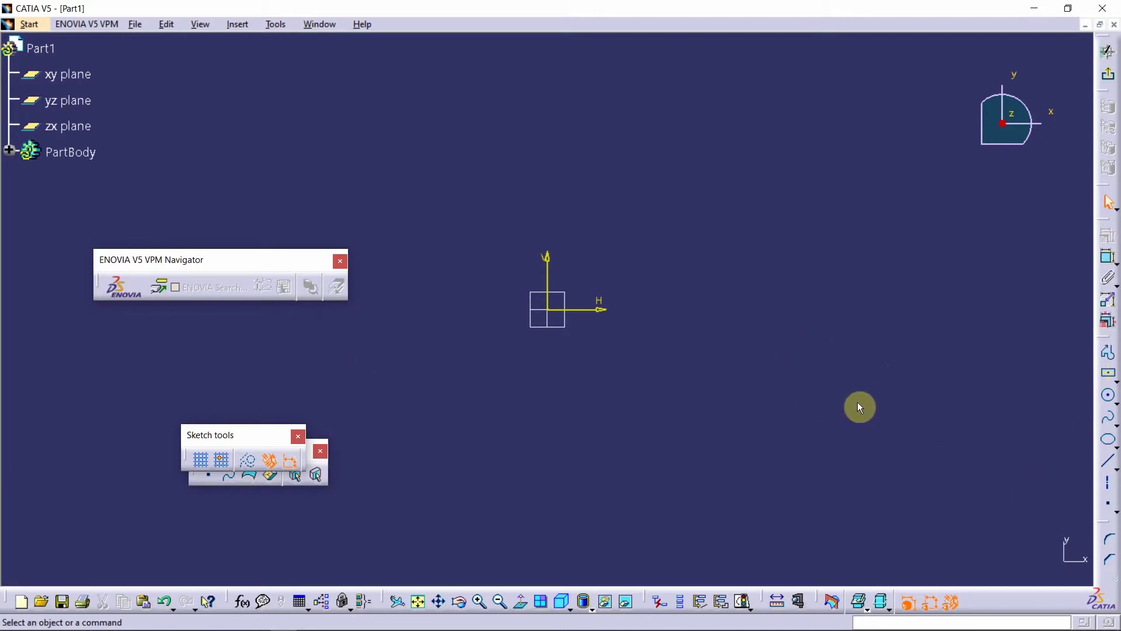
Close the ENOVIA V5 VPM Navigator and User Selection Filter toolbars and dock the Sketch tools toolbar above the drawing area.
{"action": "left_click", "coordinate": [340, 261]}
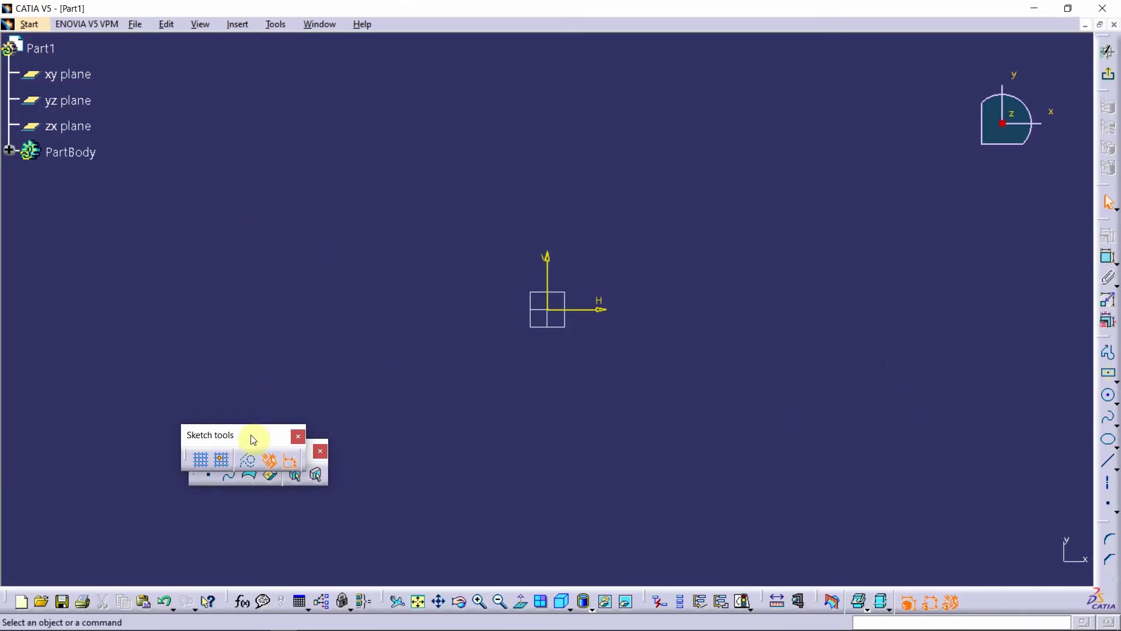
{"action": "mouse_move", "coordinate": [254, 439]}
{"action": "left_mouse_down"}
{"action": "mouse_move", "coordinate": [218, 50]}
{"action": "mouse_move", "coordinate": [241, 30]}
{"action": "left_mouse_up"}
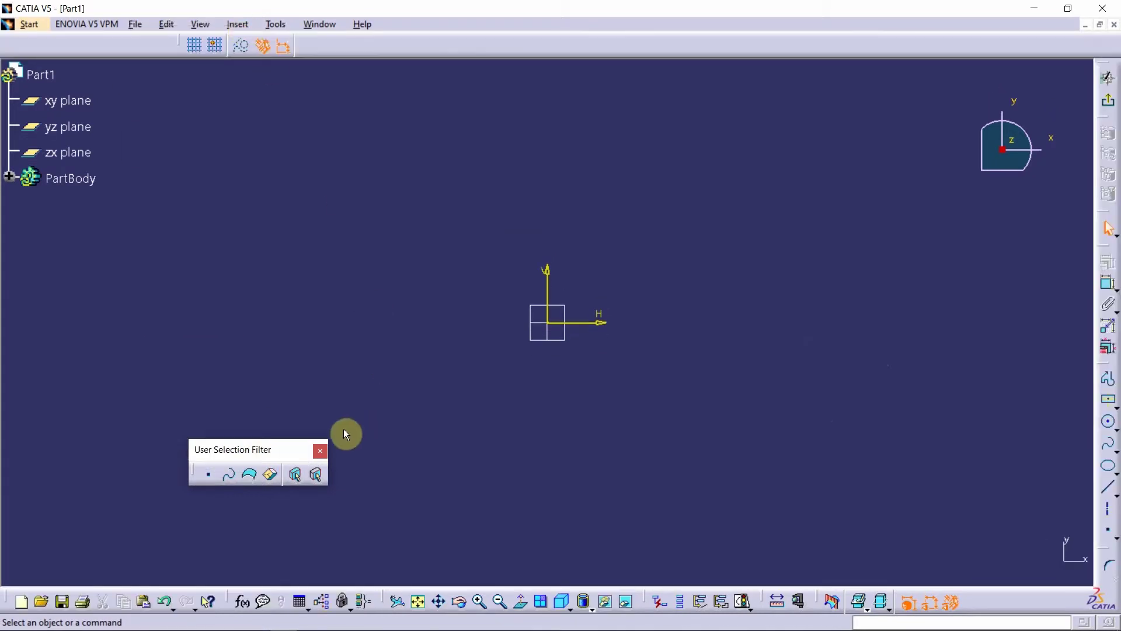
{"action": "left_click", "coordinate": [320, 451]}
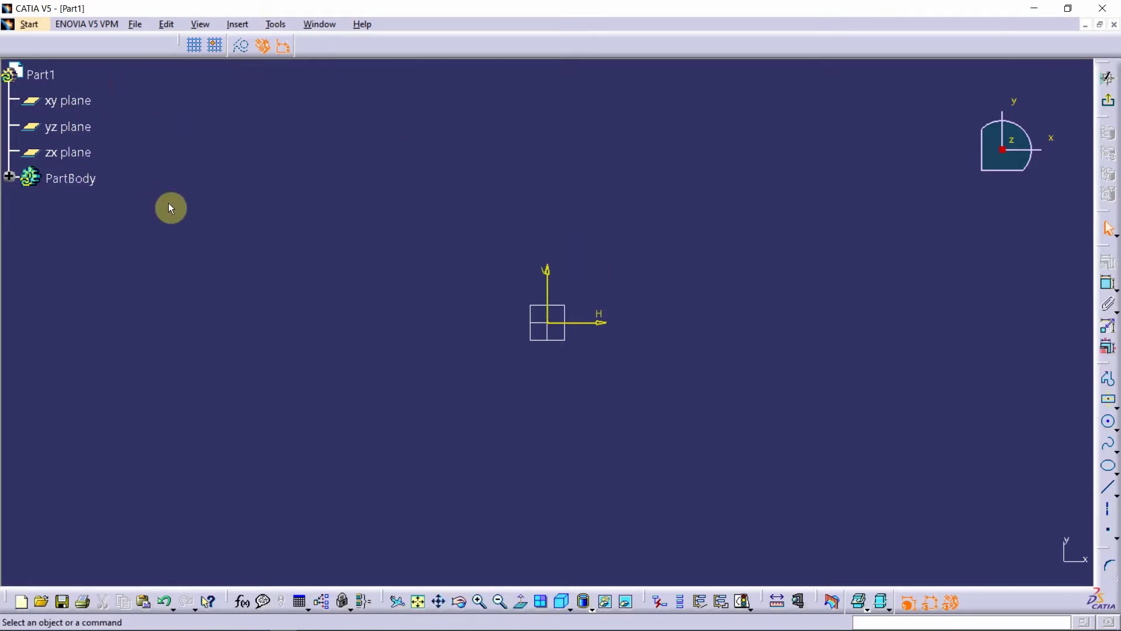
Expand the PartBody in the specification tree.
{"action": "left_click_drag", "start_coordinate": [494, 206], "coordinate": [584, 385]}
{"action": "left_click", "coordinate": [584, 385]}
{"action": "left_click", "coordinate": [11, 180]}
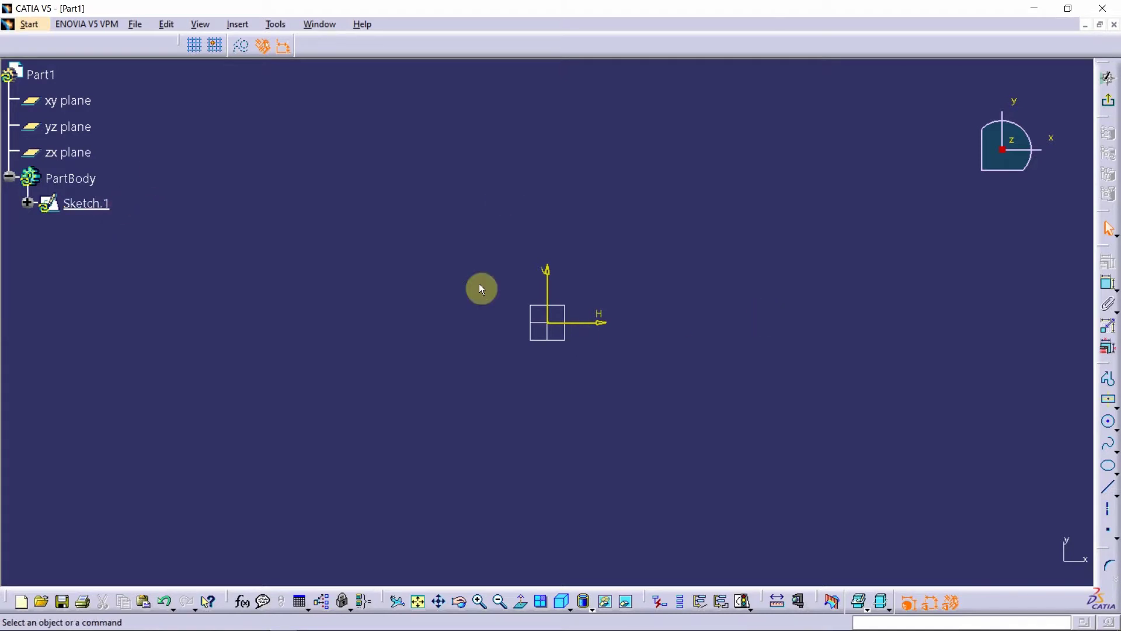
Turn on the sketch grid and Snap to Point, and try the Point tool without placing a point.
{"action": "left_click", "coordinate": [196, 49]}
{"action": "left_click", "coordinate": [197, 48]}
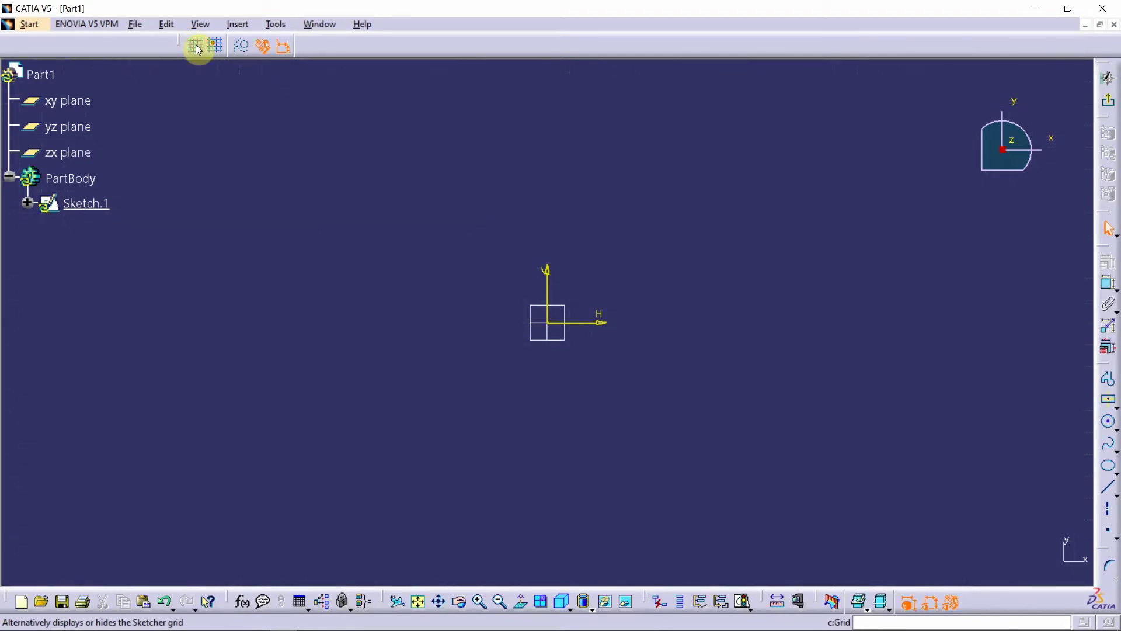
{"action": "left_click", "coordinate": [197, 47]}
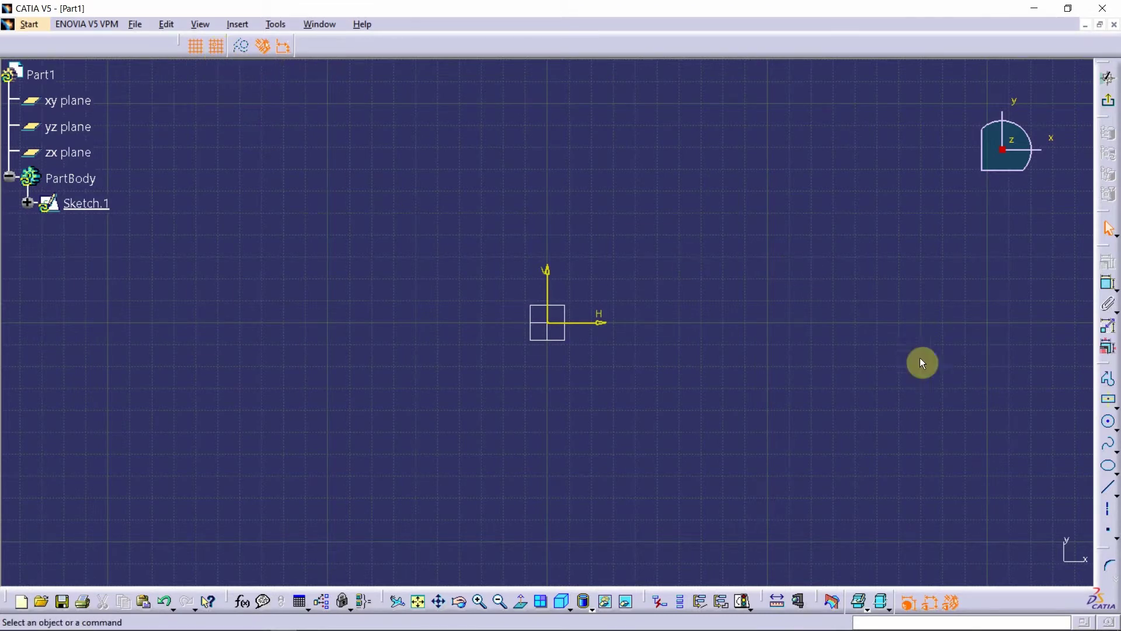
{"action": "left_click", "coordinate": [1100, 528]}
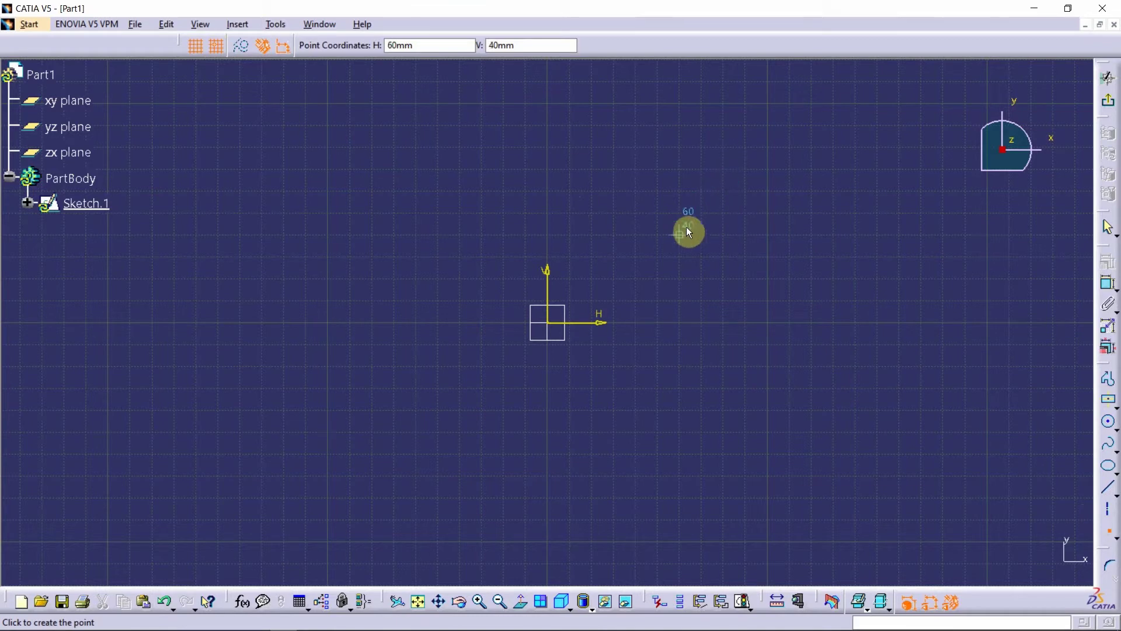
{"action": "key", "text": "Escape"}
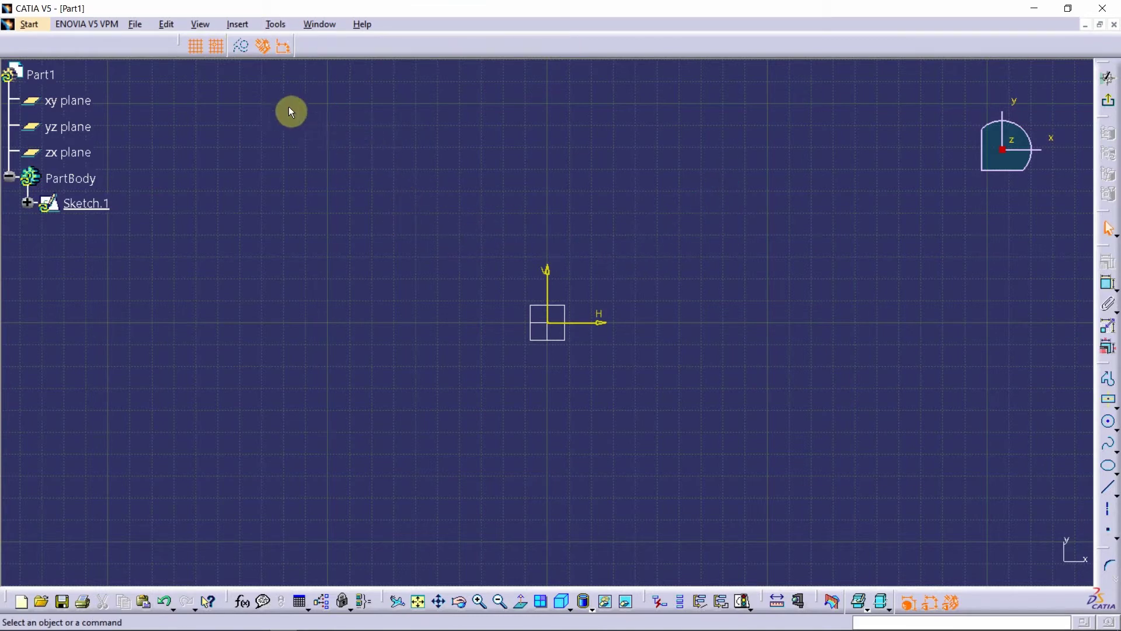
Turn off the sketch grid display and Snap to Point.
{"action": "left_click", "coordinate": [195, 47]}
{"action": "left_click", "coordinate": [215, 46]}
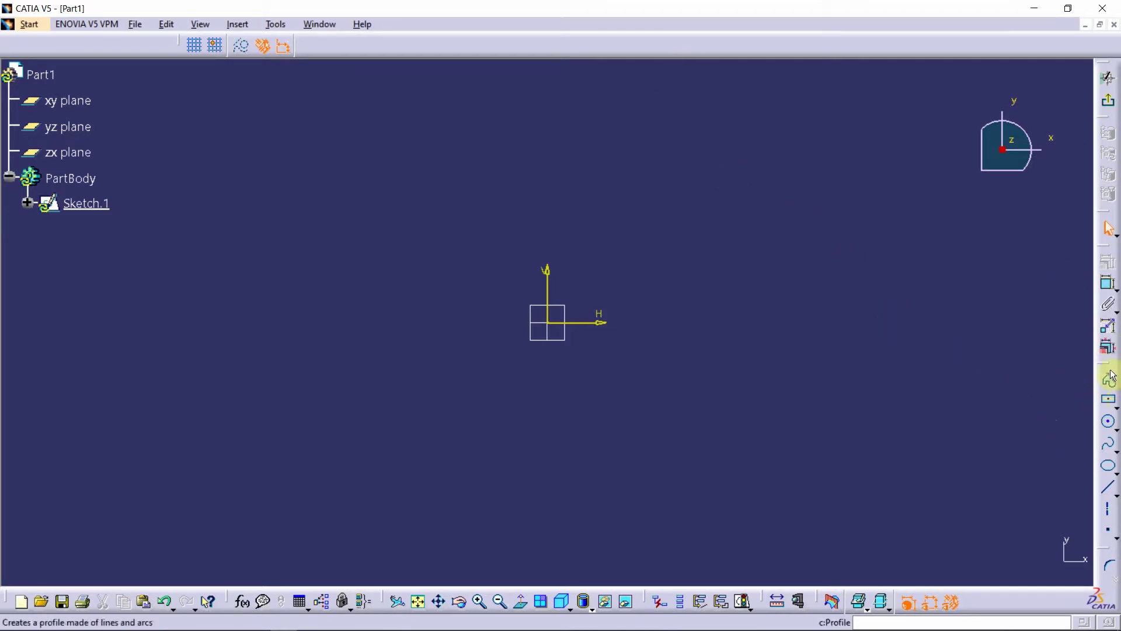
Undock the Profile and Constraint toolbars and float them next to each other over the drawing area.
{"action": "left_click_drag", "start_coordinate": [1108, 368], "coordinate": [841, 183]}
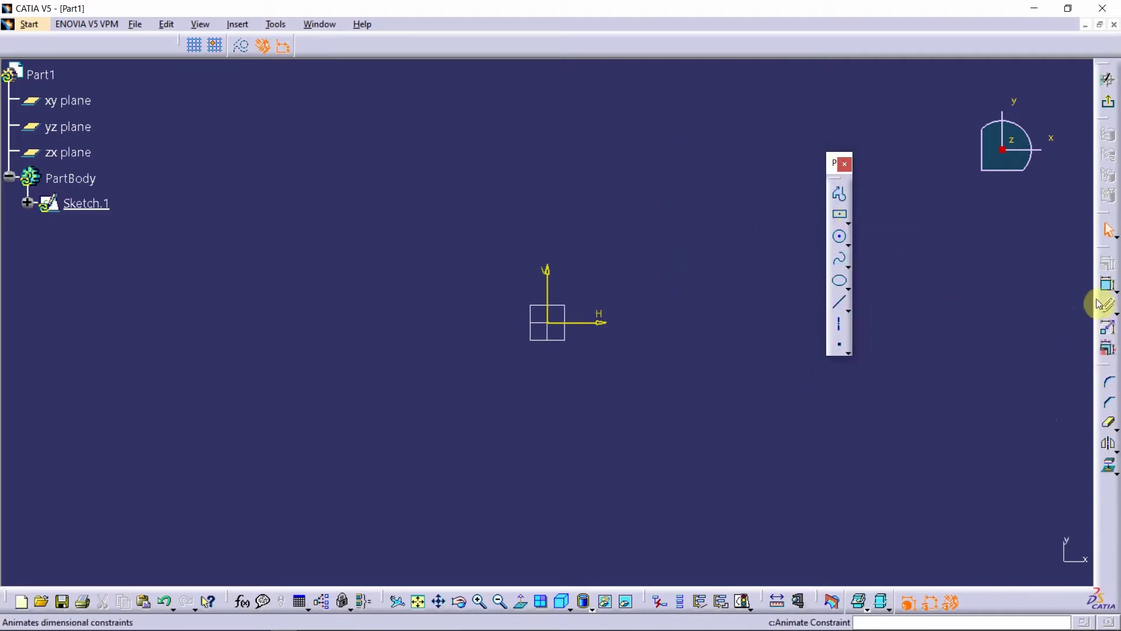
{"action": "left_click_drag", "start_coordinate": [1103, 250], "coordinate": [909, 176]}
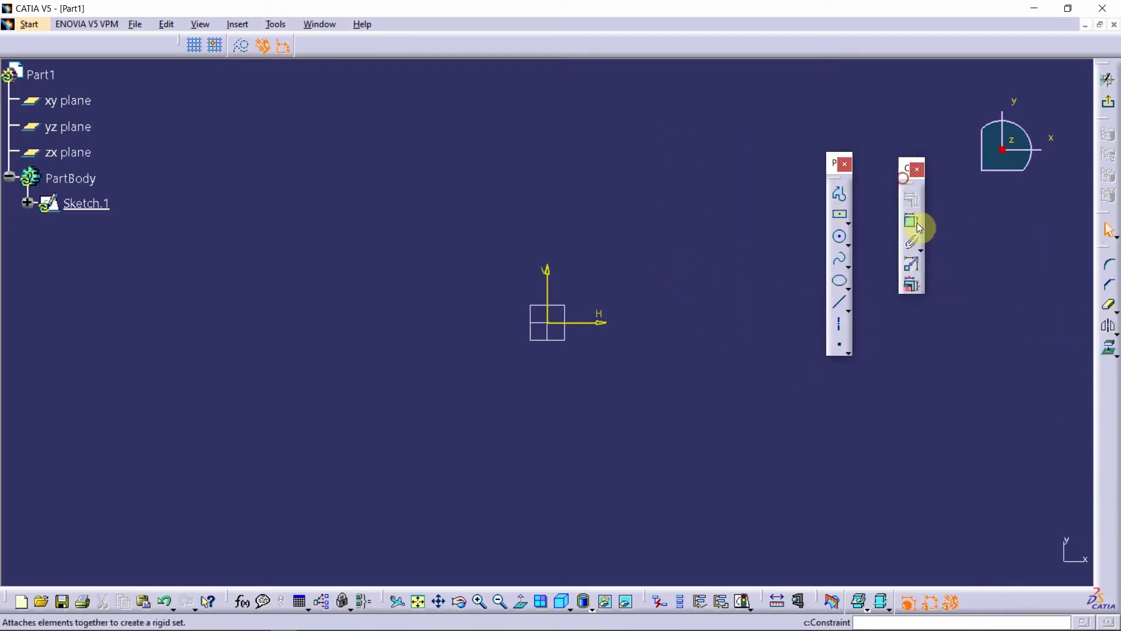
{"action": "left_click_drag", "start_coordinate": [787, 119], "coordinate": [874, 394]}
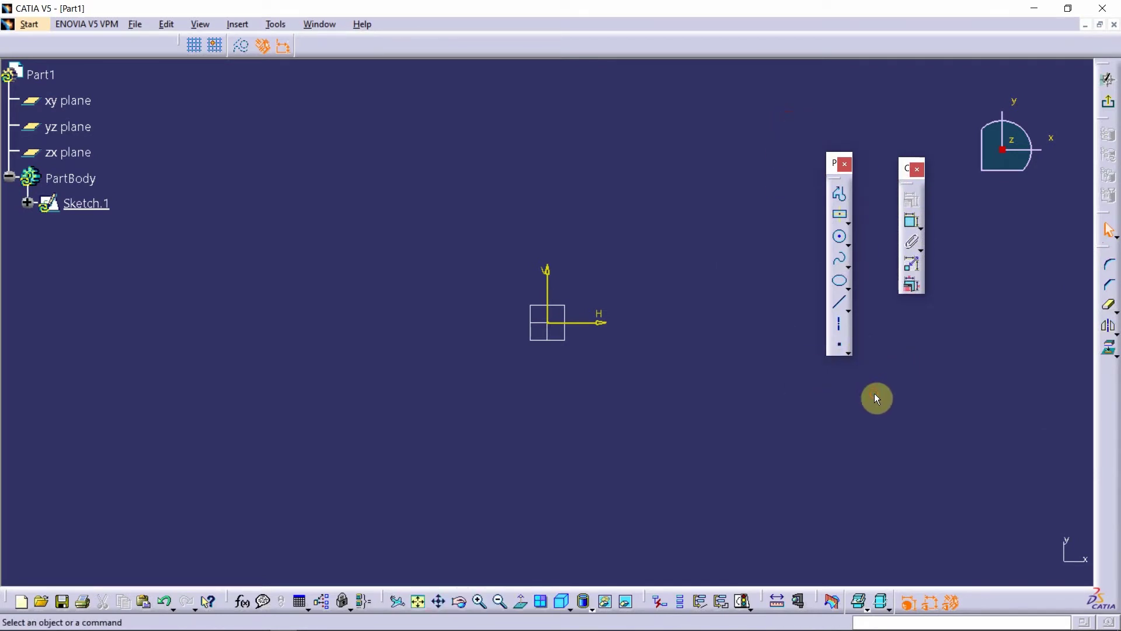
{"action": "left_click_drag", "start_coordinate": [795, 116], "coordinate": [873, 378]}
{"action": "left_click_drag", "start_coordinate": [970, 353], "coordinate": [868, 113]}
{"action": "left_click_drag", "start_coordinate": [808, 112], "coordinate": [872, 409]}
Sketch an open chain of five connected straight lines around the origin with the Profile tool.
{"action": "left_click", "coordinate": [839, 196]}
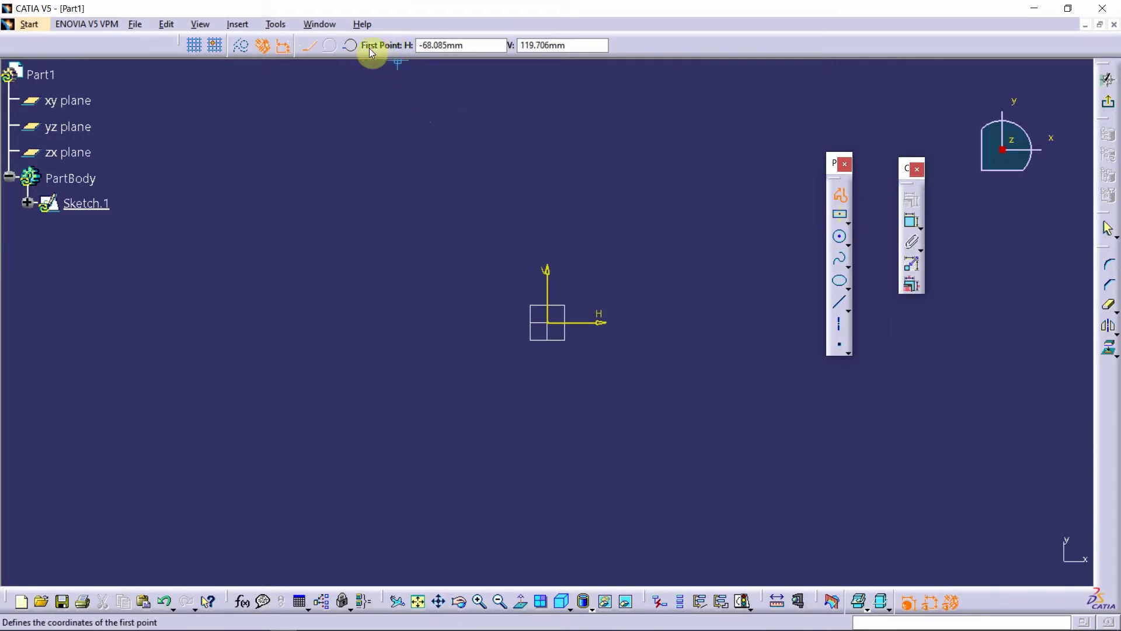
{"action": "left_click", "coordinate": [342, 162]}
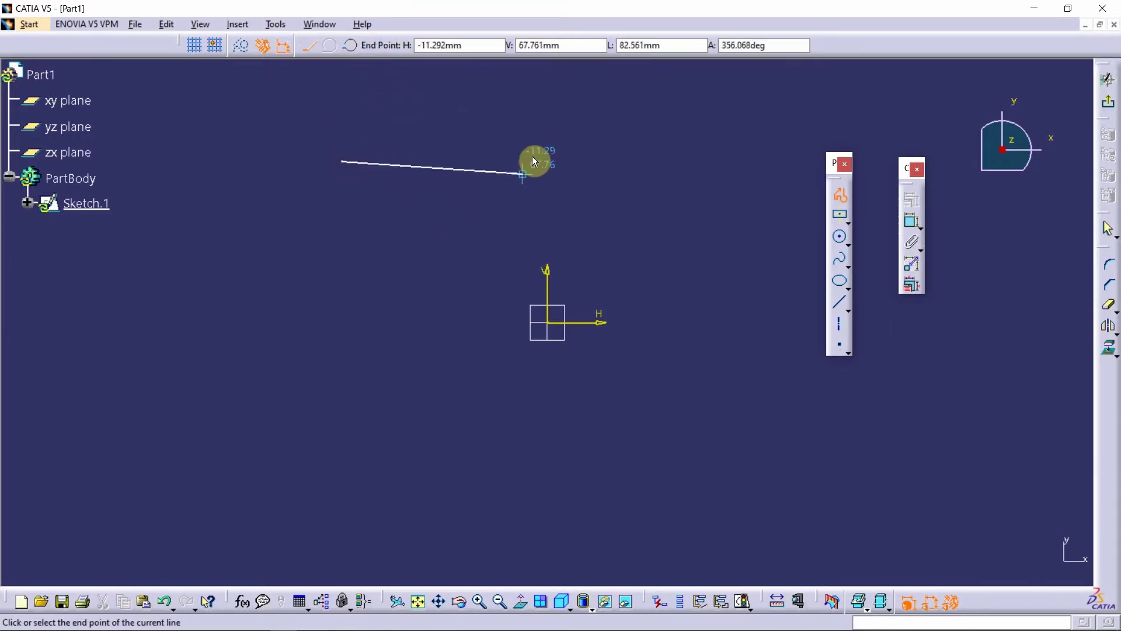
{"action": "left_click", "coordinate": [680, 120]}
{"action": "left_click", "coordinate": [708, 294]}
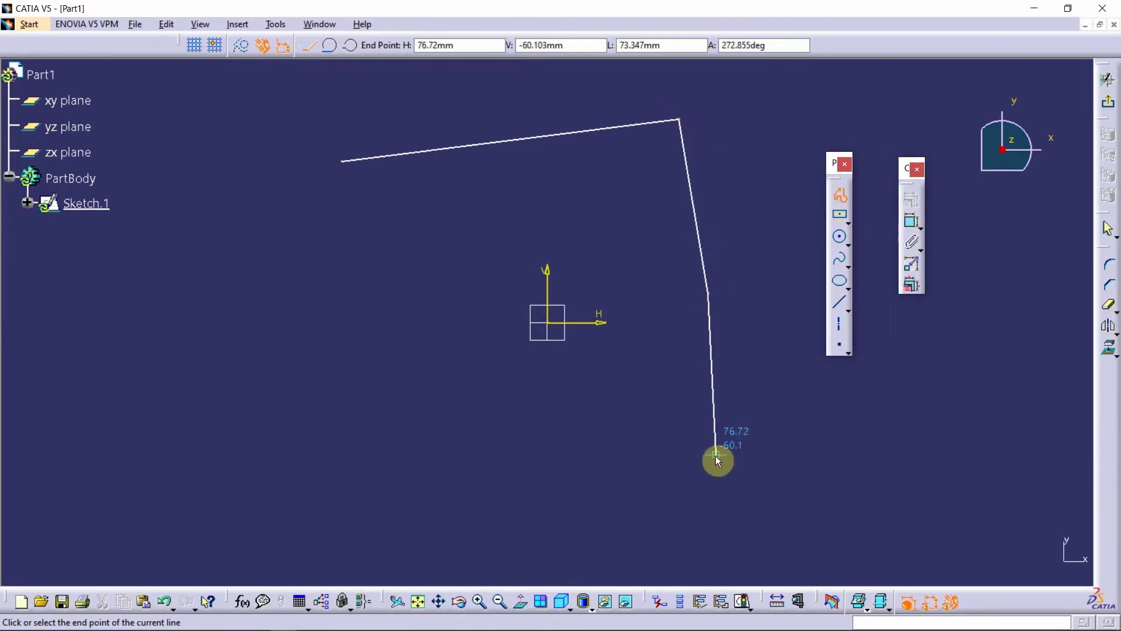
{"action": "left_click", "coordinate": [717, 454]}
{"action": "left_click", "coordinate": [494, 524]}
{"action": "left_click", "coordinate": [342, 450]}
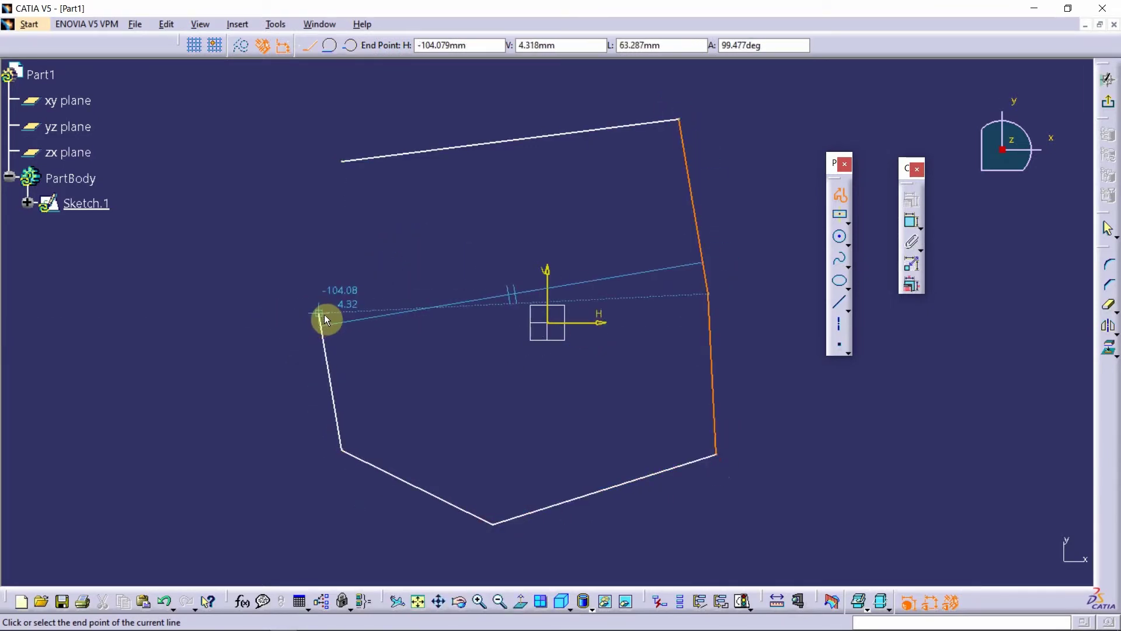
Continue the profile with a tangent arc of about 29 mm radius and a smaller three-point arc.
{"action": "left_click", "coordinate": [329, 51]}
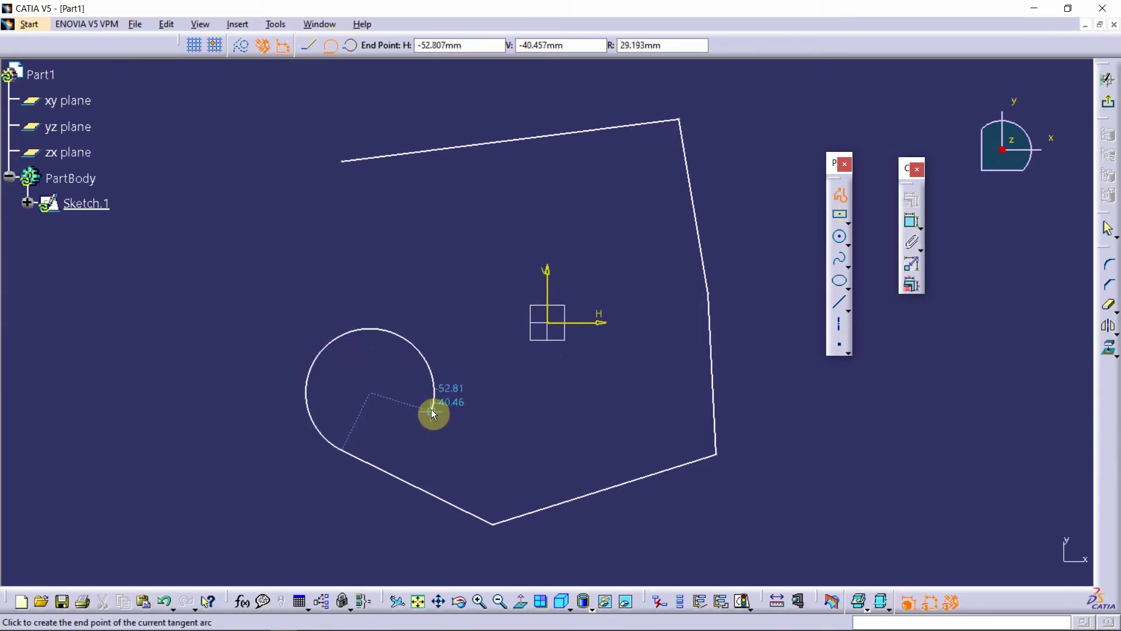
{"action": "left_click", "coordinate": [431, 409]}
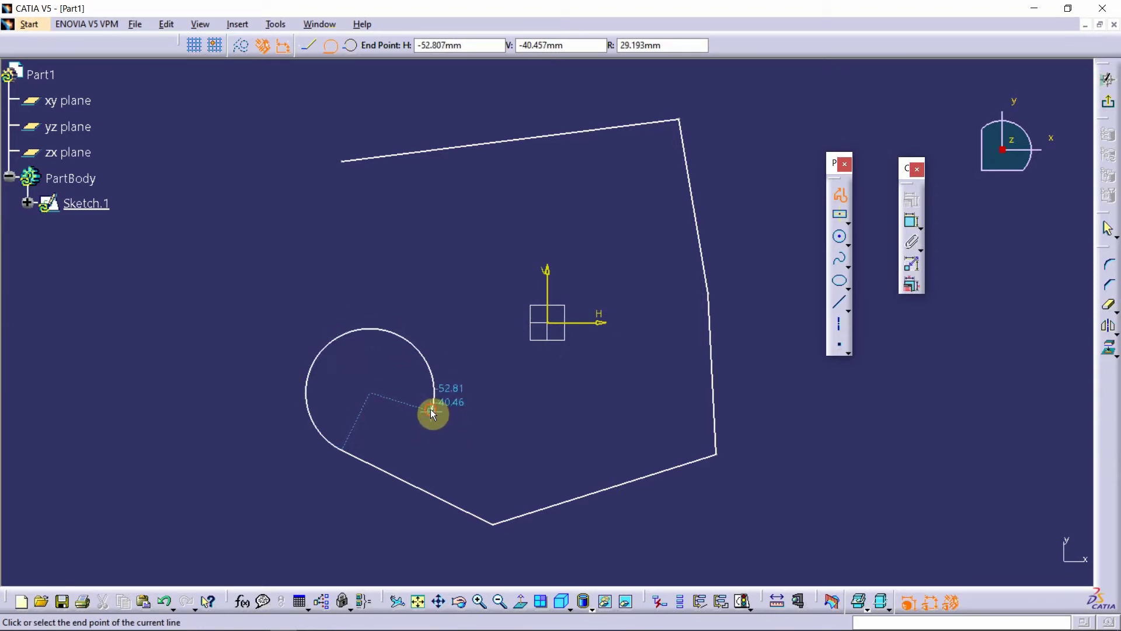
{"action": "left_click", "coordinate": [351, 47]}
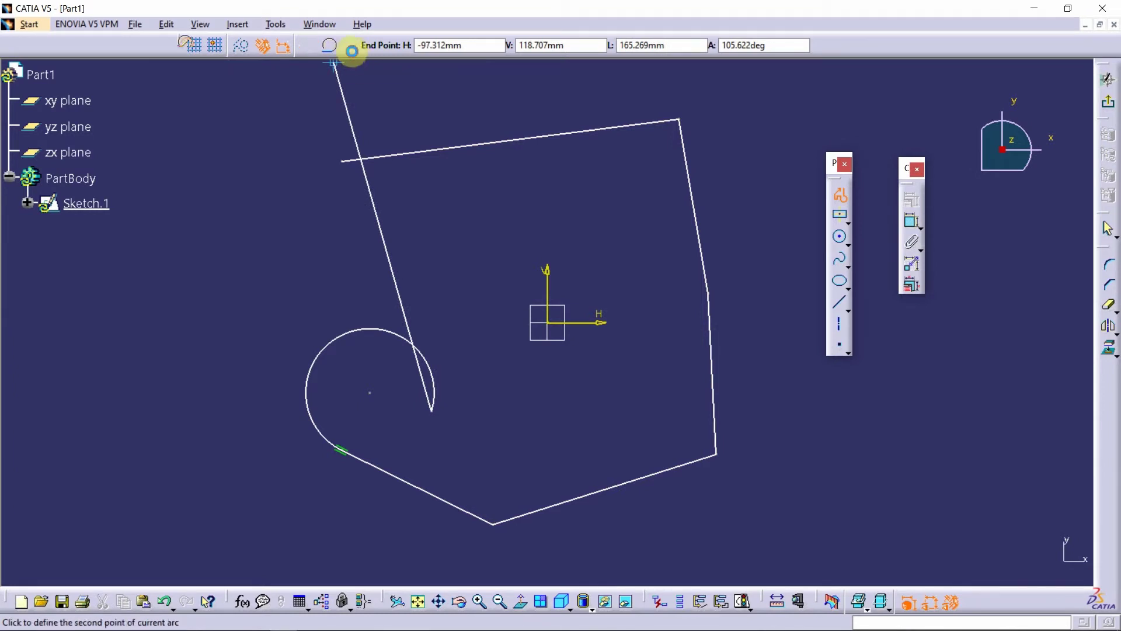
{"action": "left_click", "coordinate": [513, 433]}
{"action": "left_click", "coordinate": [440, 461]}
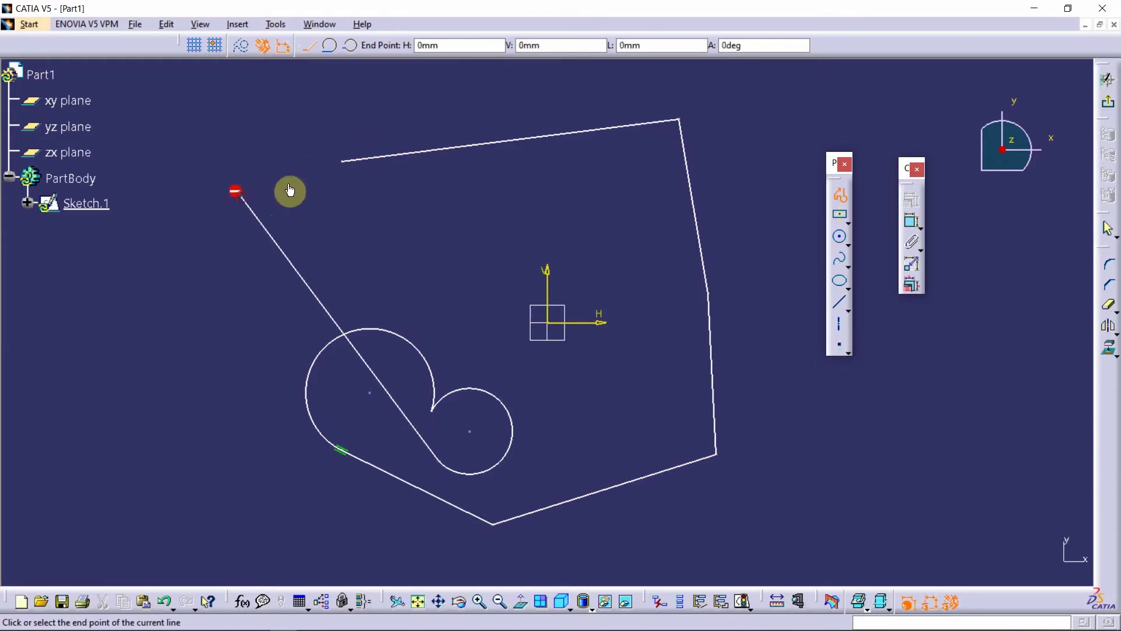
Close the profile with two straight lines from the three-point arc back to the starting point.
{"action": "left_click", "coordinate": [242, 197]}
{"action": "left_click", "coordinate": [342, 161]}
{"action": "left_click", "coordinate": [633, 416]}
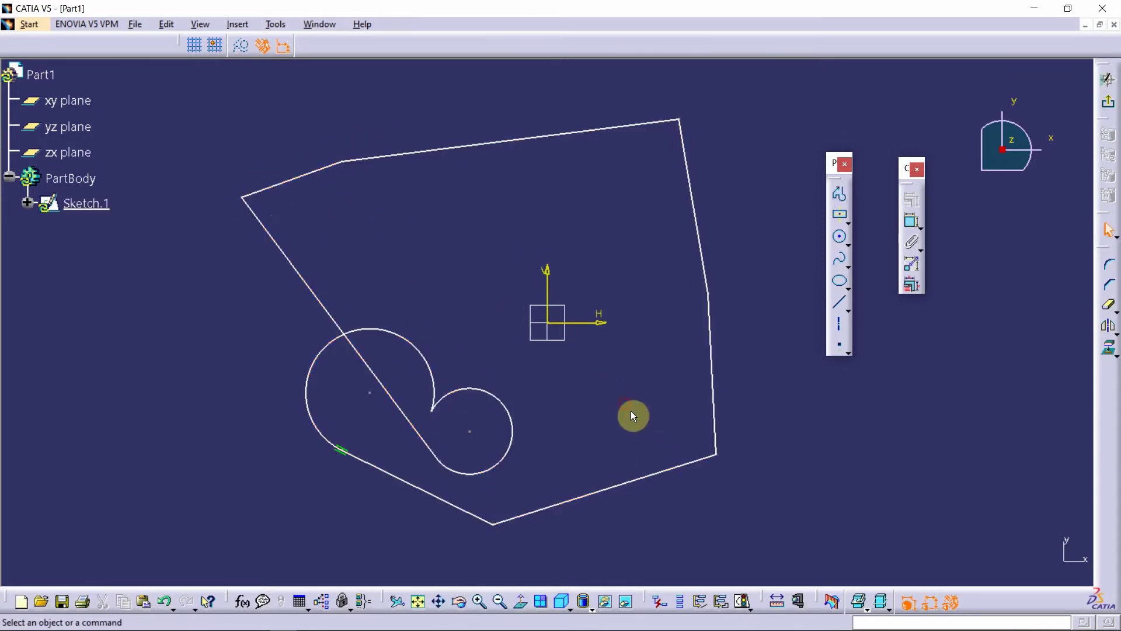
Delete all the geometry in the sketch.
{"action": "key", "text": "ctrl+a"}
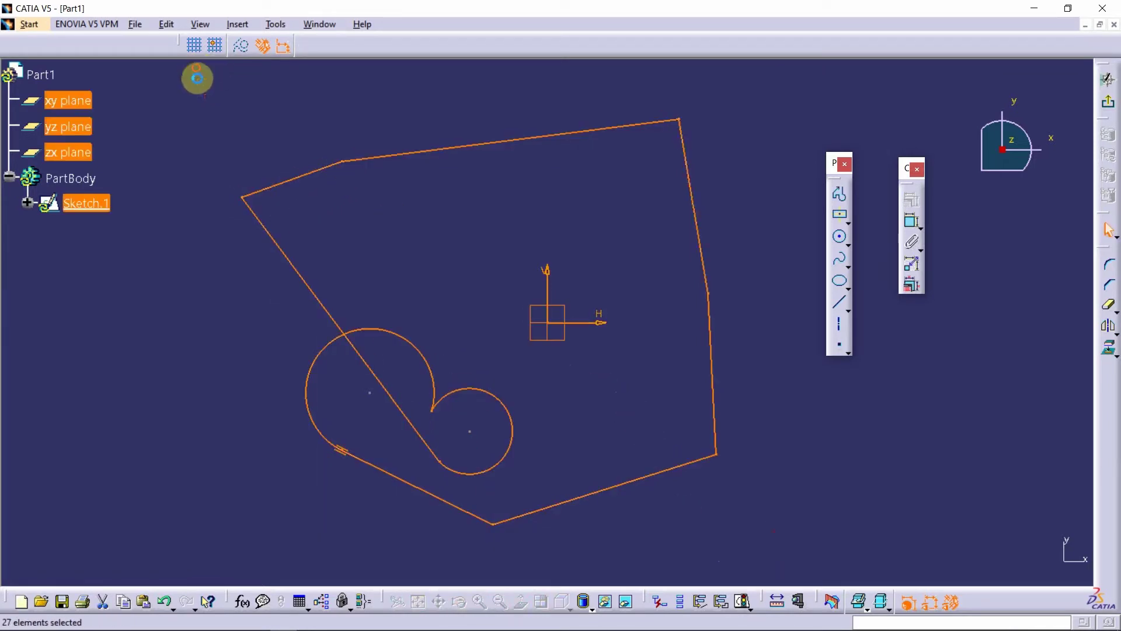
{"action": "key", "text": "Delete"}
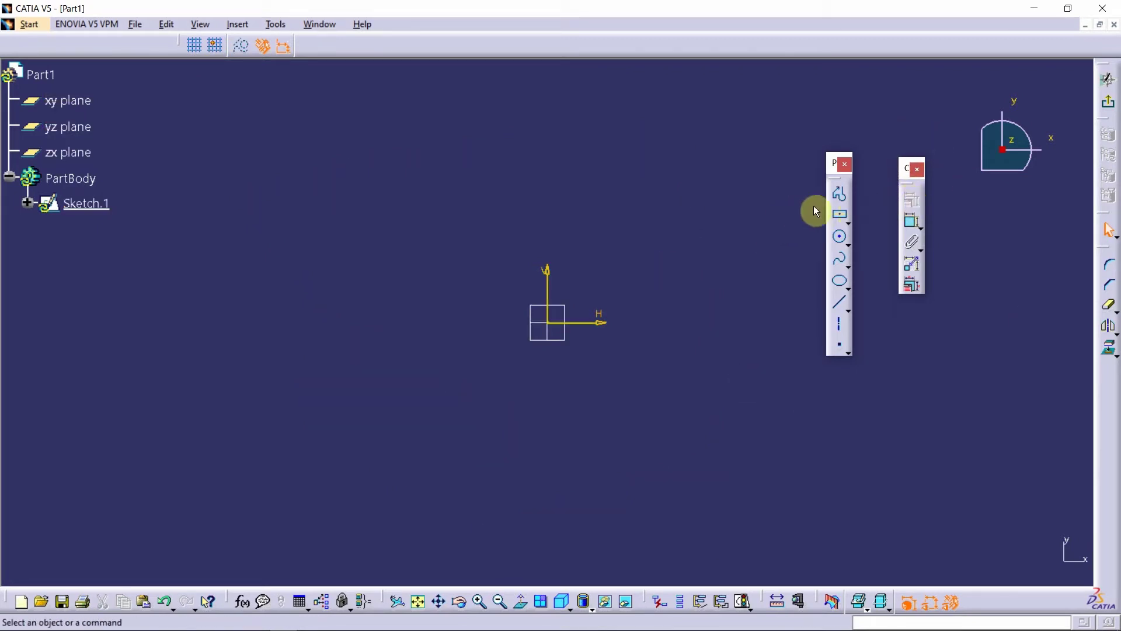
Sketch a two-corner rectangle above and to the left of the sketch origin with the Rectangle tool.
{"action": "left_click", "coordinate": [849, 227]}
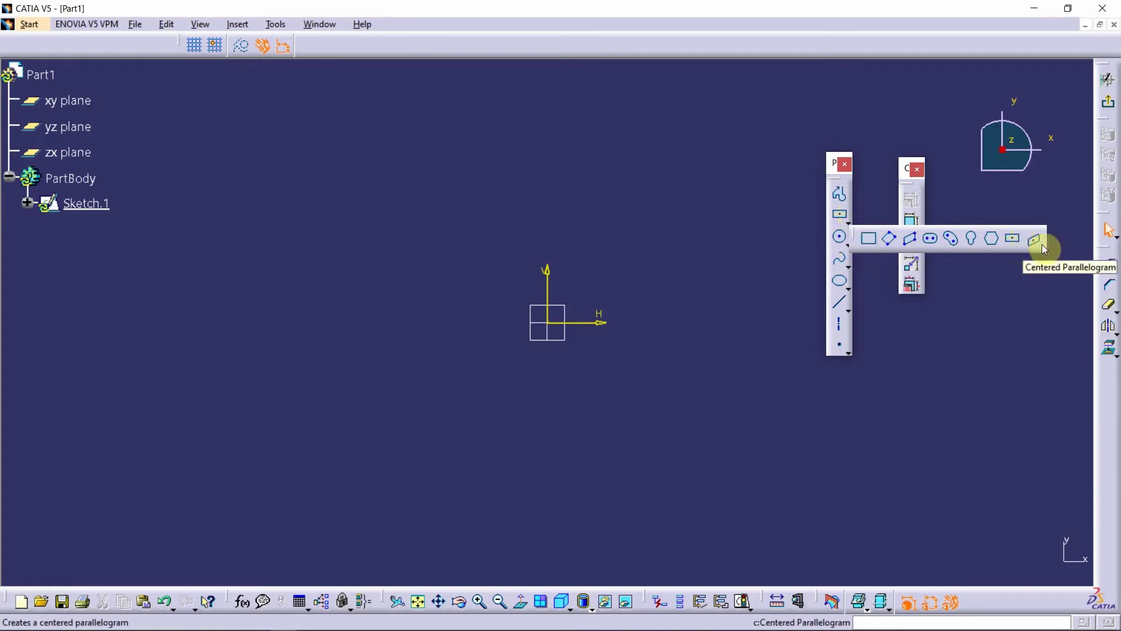
{"action": "left_click", "coordinate": [872, 241]}
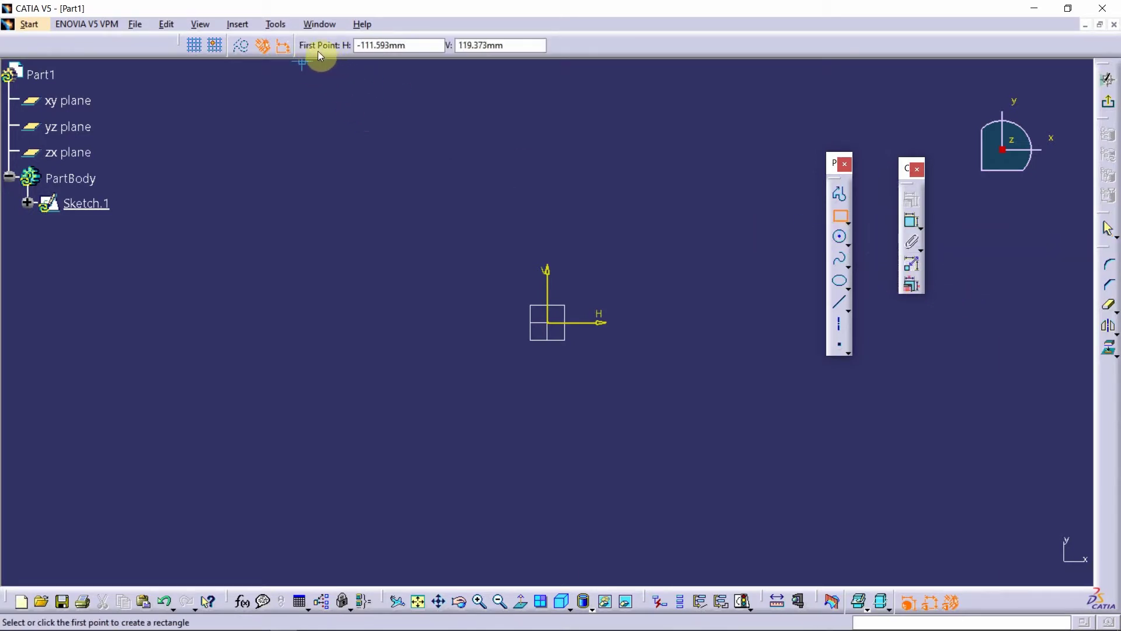
{"action": "left_click", "coordinate": [310, 96]}
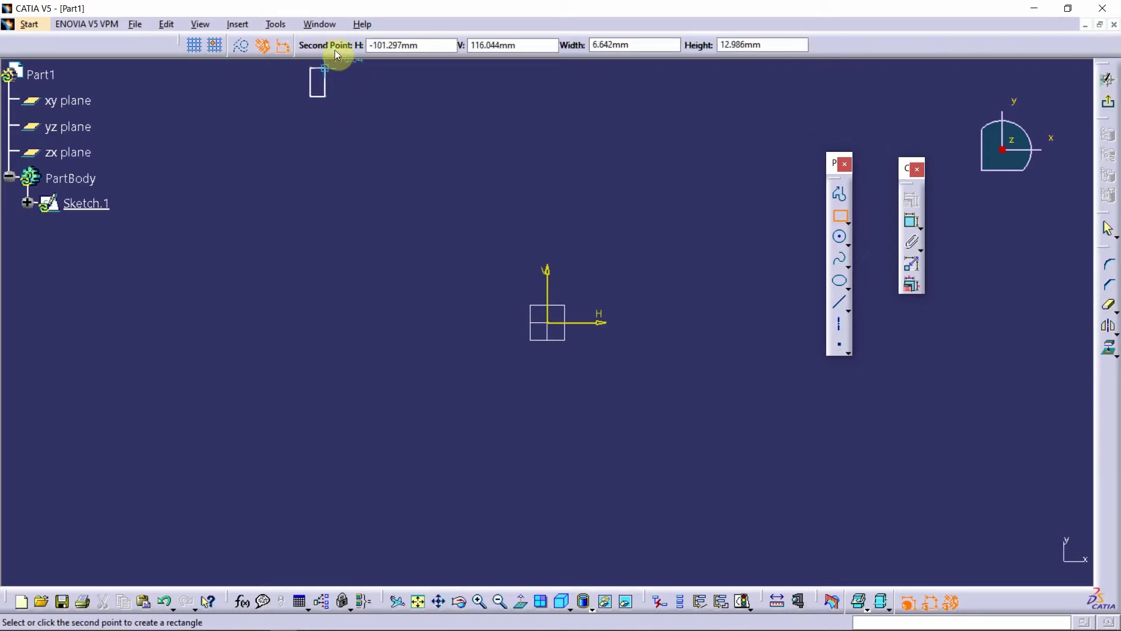
{"action": "left_click", "coordinate": [501, 296]}
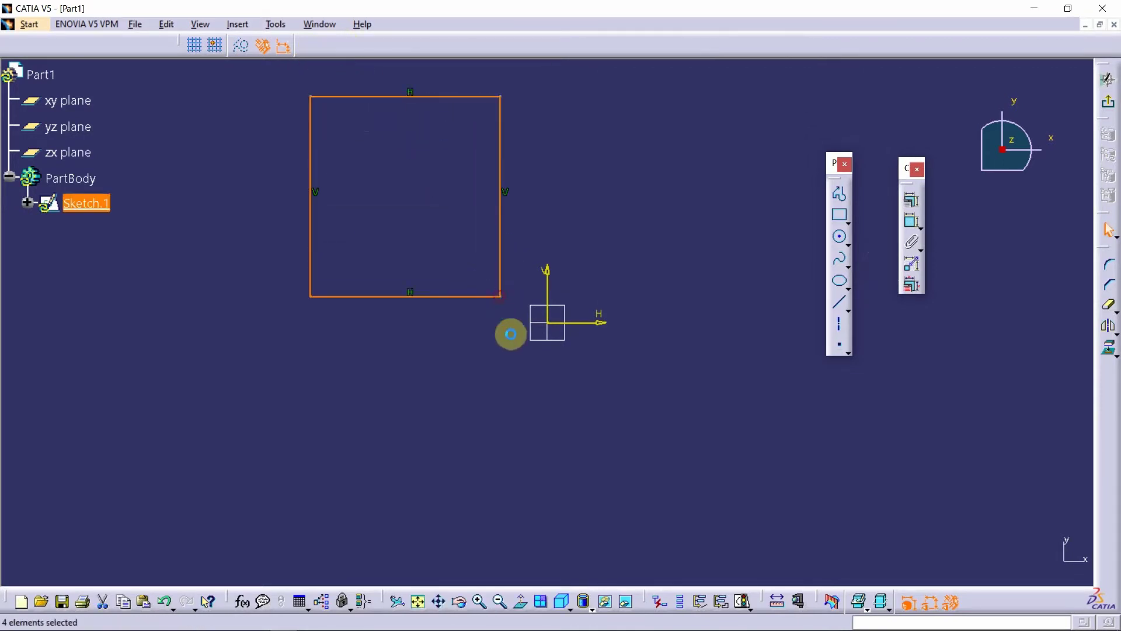
{"action": "left_click", "coordinate": [511, 333]}
{"action": "left_click_drag", "start_coordinate": [278, 85], "coordinate": [583, 362]}
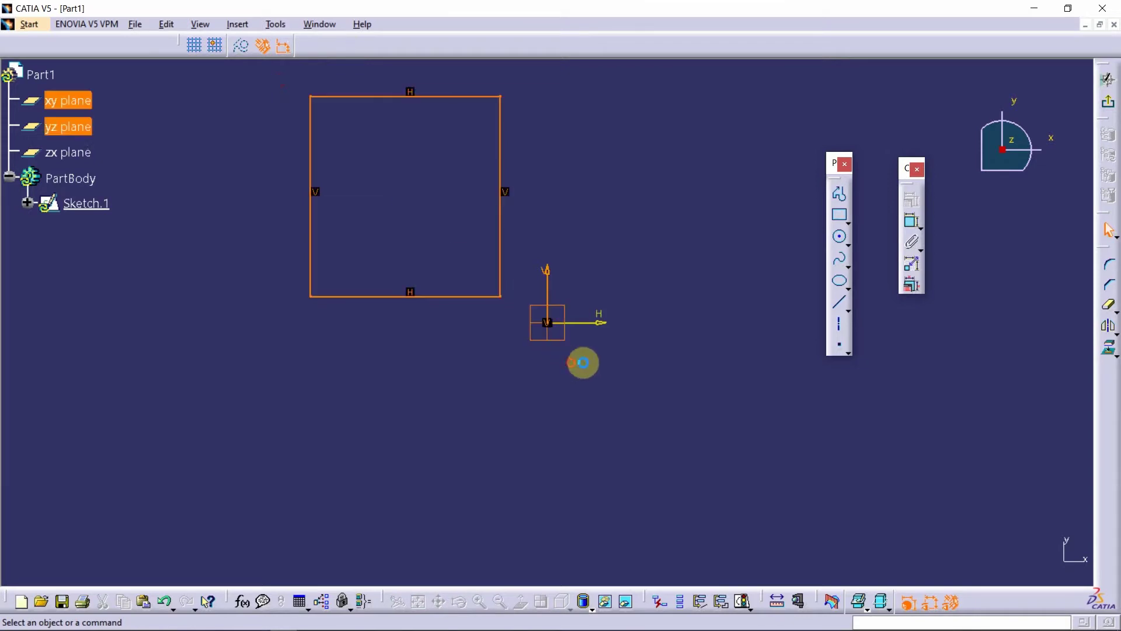
{"action": "left_click", "coordinate": [583, 363]}
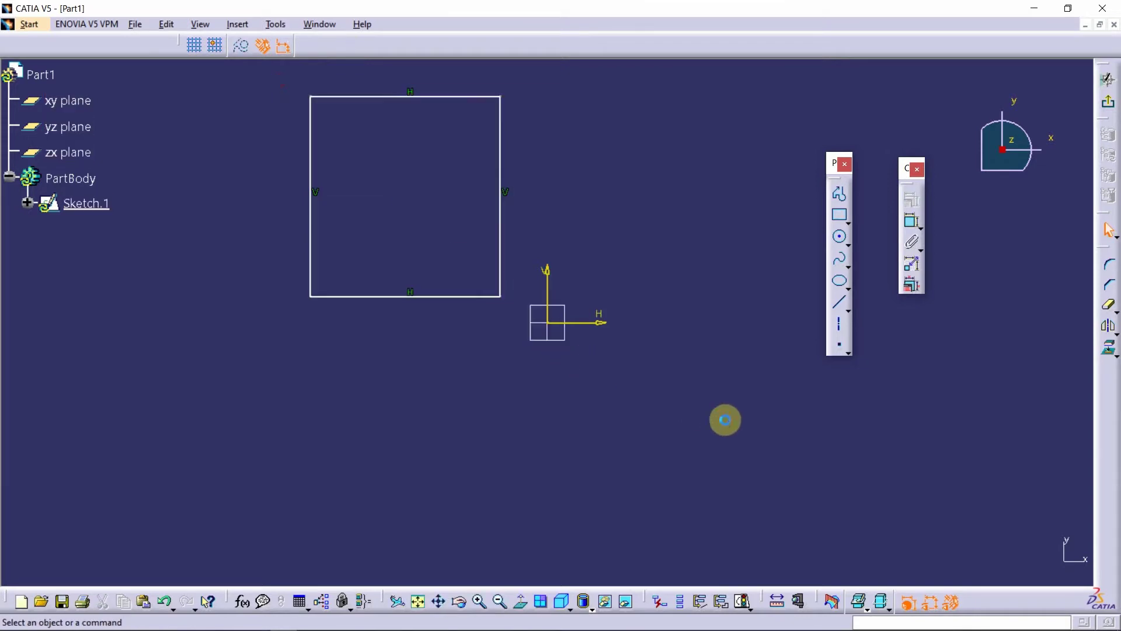
Sketch a centered rectangle about 125 mm wide and 77 mm high, above and to the right of the origin.
{"action": "left_click", "coordinate": [849, 224]}
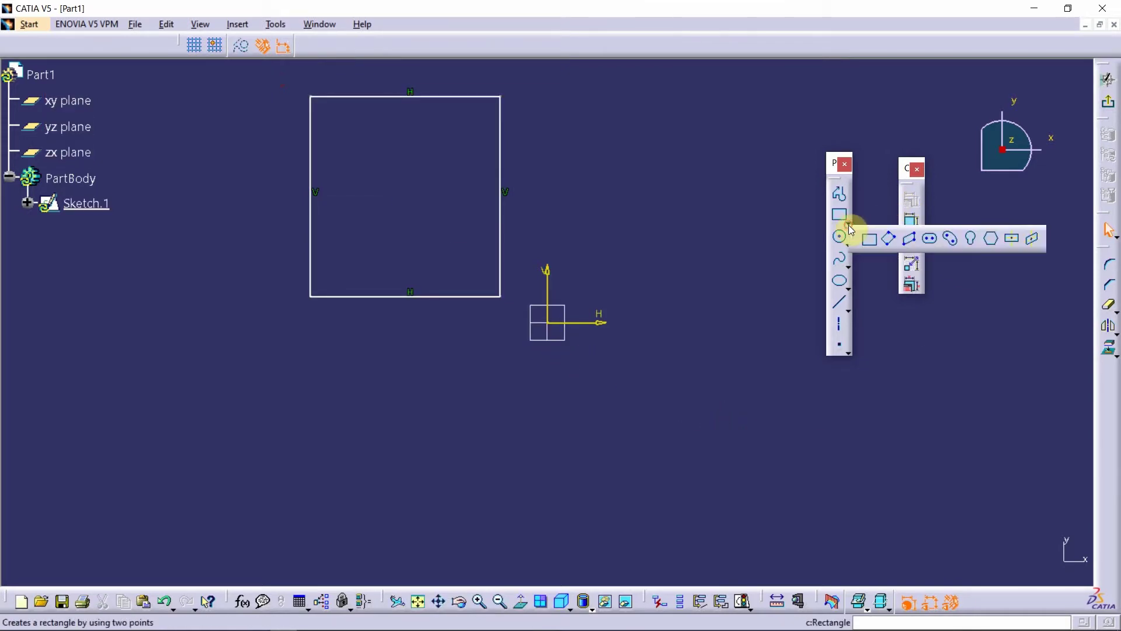
{"action": "left_click", "coordinate": [1014, 240]}
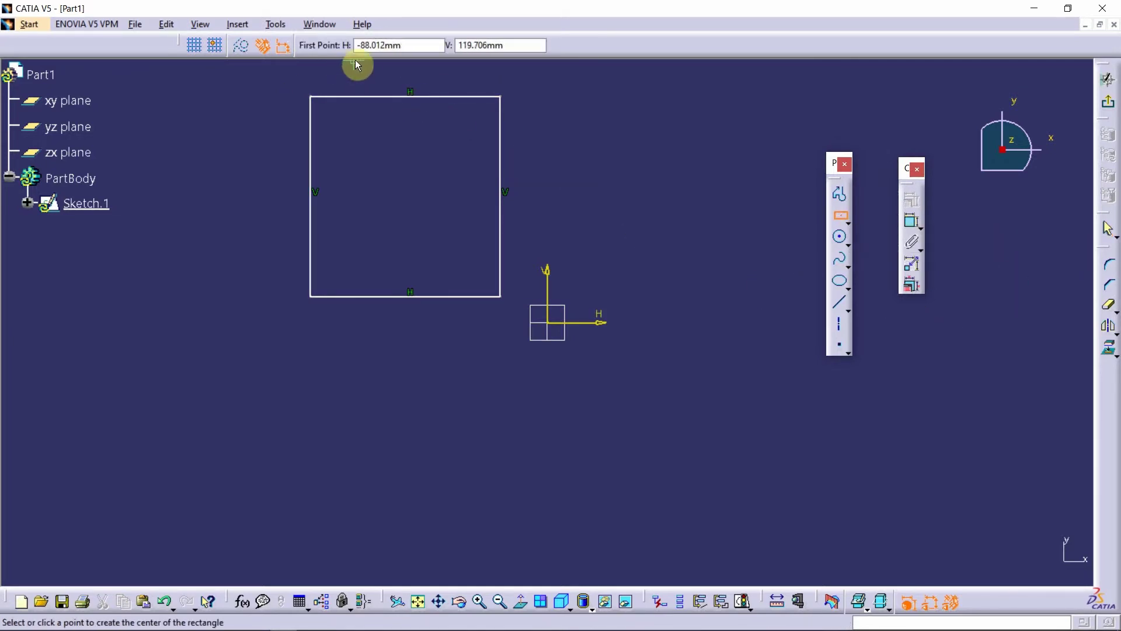
{"action": "mouse_move", "coordinate": [641, 222]}
{"action": "middle_mouse_down"}
{"action": "mouse_move", "coordinate": [494, 255]}
{"action": "mouse_move", "coordinate": [462, 286]}
{"action": "middle_mouse_up"}
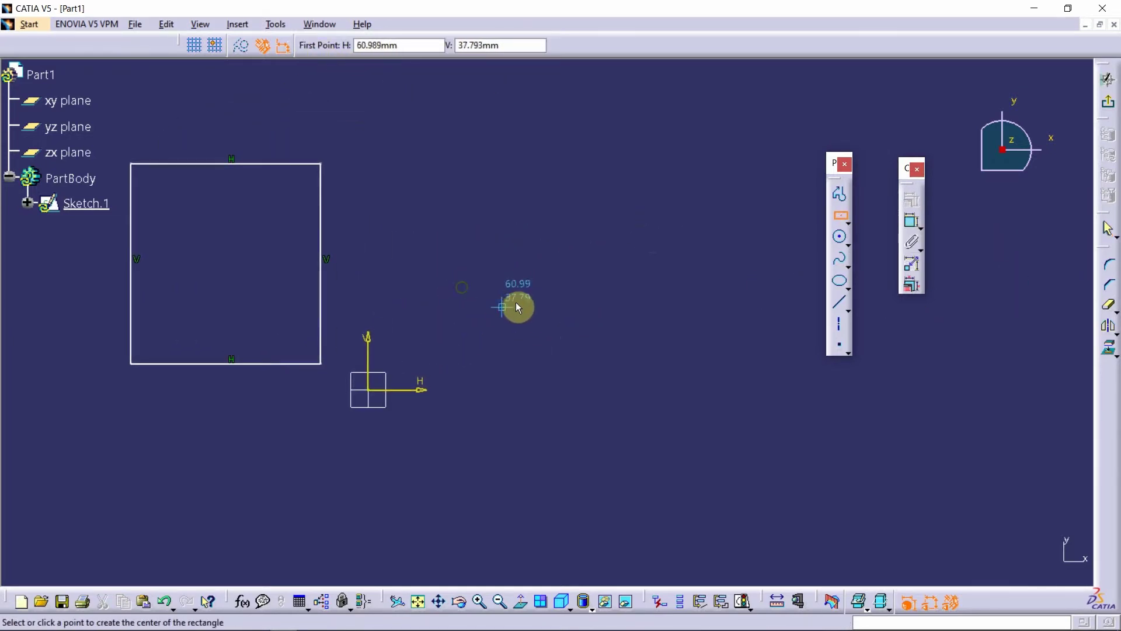
{"action": "left_click", "coordinate": [591, 242]}
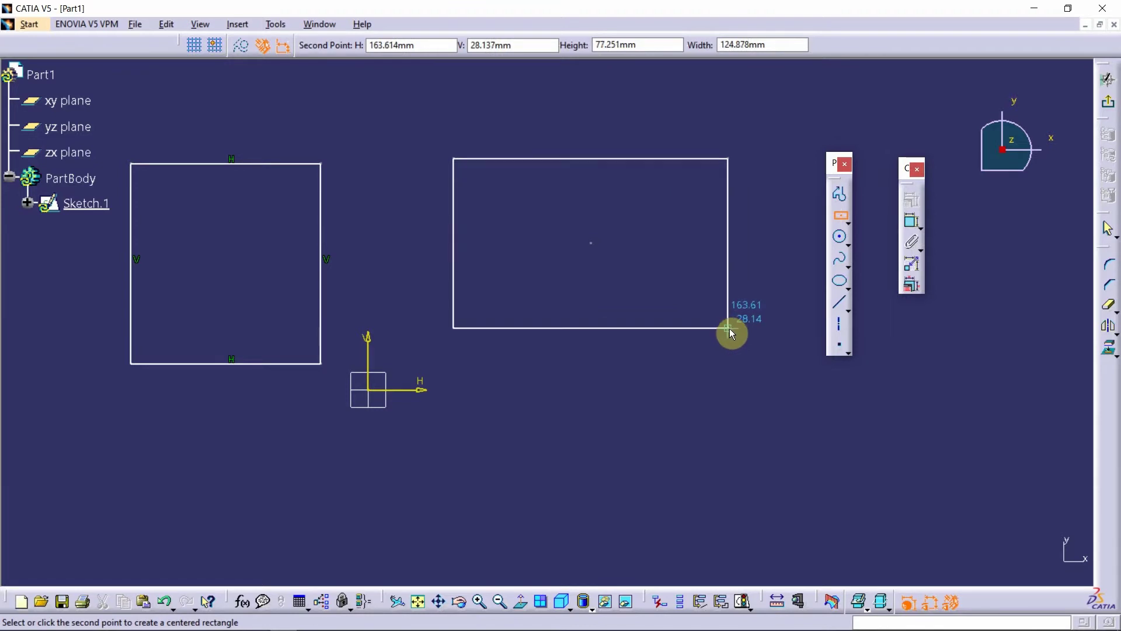
{"action": "left_click", "coordinate": [730, 329]}
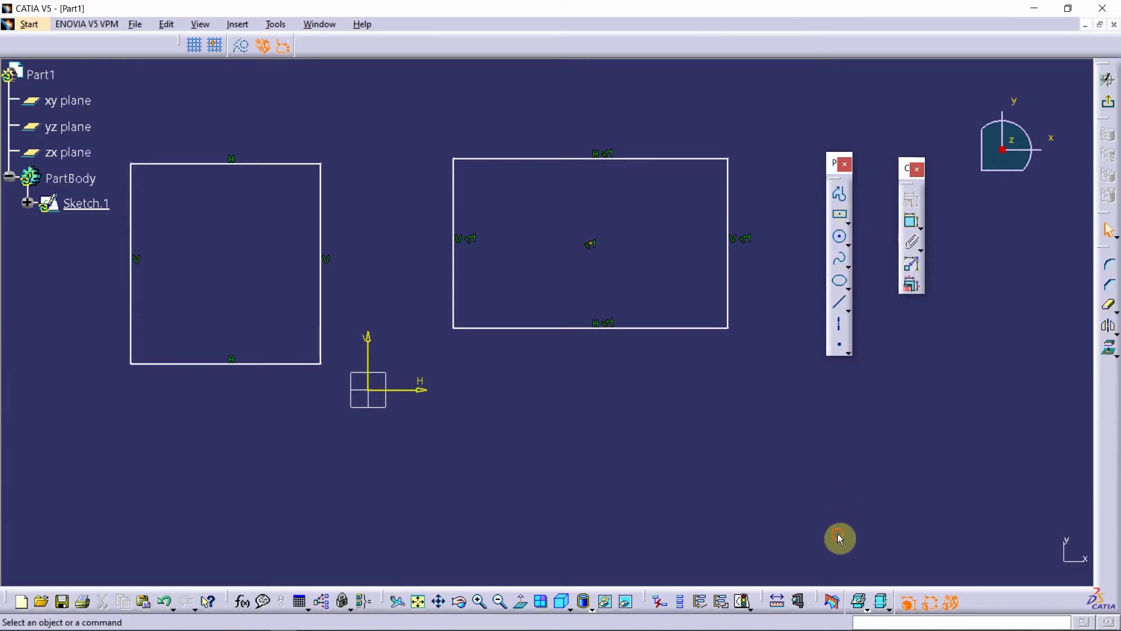
Delete both rectangles from the sketch.
{"action": "mouse_move", "coordinate": [839, 536]}
{"action": "left_mouse_down"}
{"action": "mouse_move", "coordinate": [93, 178]}
{"action": "mouse_move", "coordinate": [33, 92]}
{"action": "left_mouse_up"}
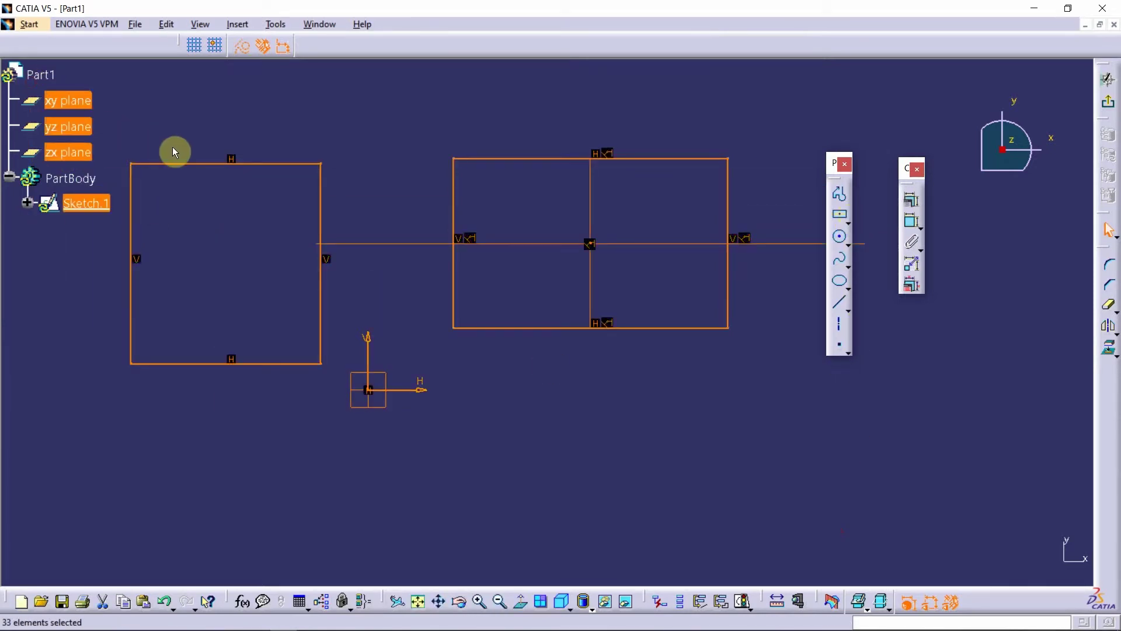
{"action": "key", "text": "Delete"}
{"action": "left_click", "coordinate": [835, 221]}
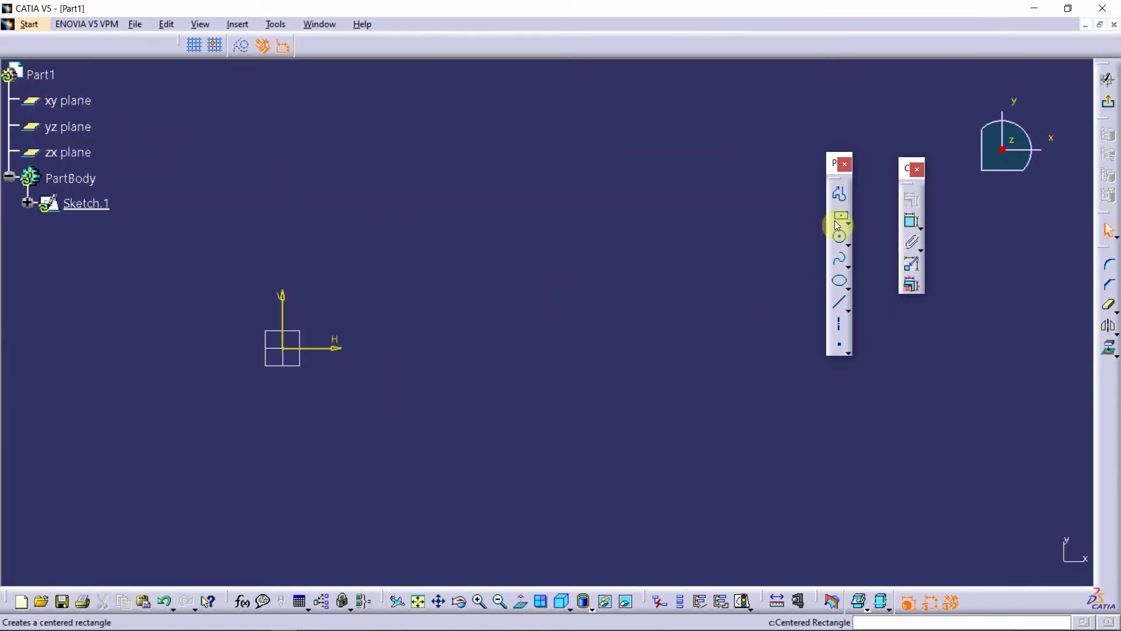
Sketch a circle by center and radius above and to the right of the origin, and delete it.
{"action": "left_click", "coordinate": [839, 236]}
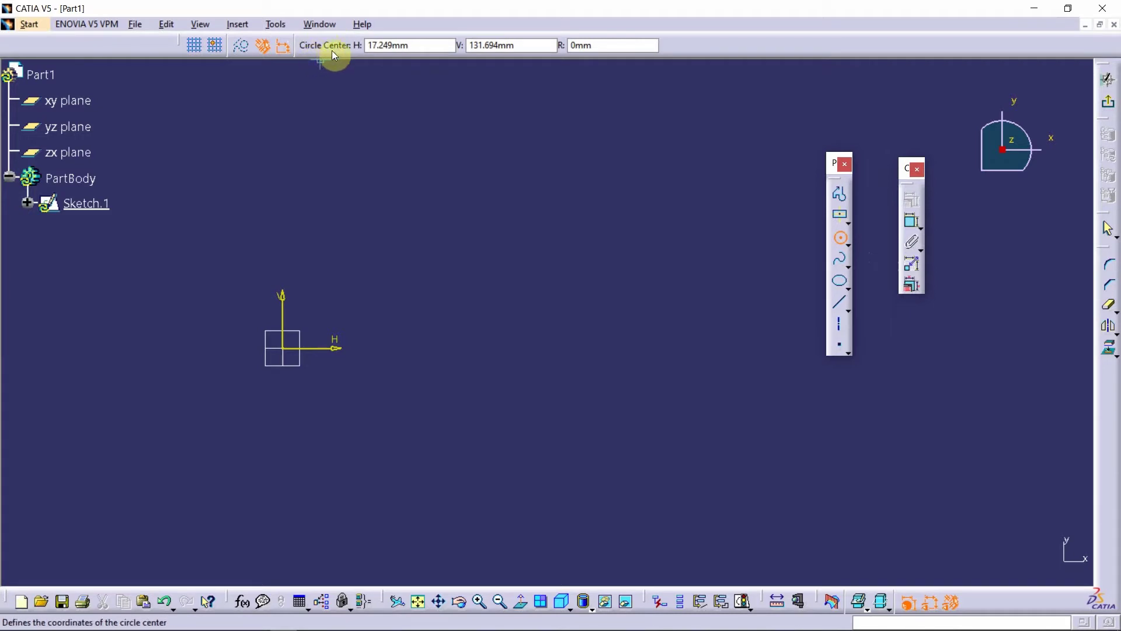
{"action": "left_click", "coordinate": [509, 257]}
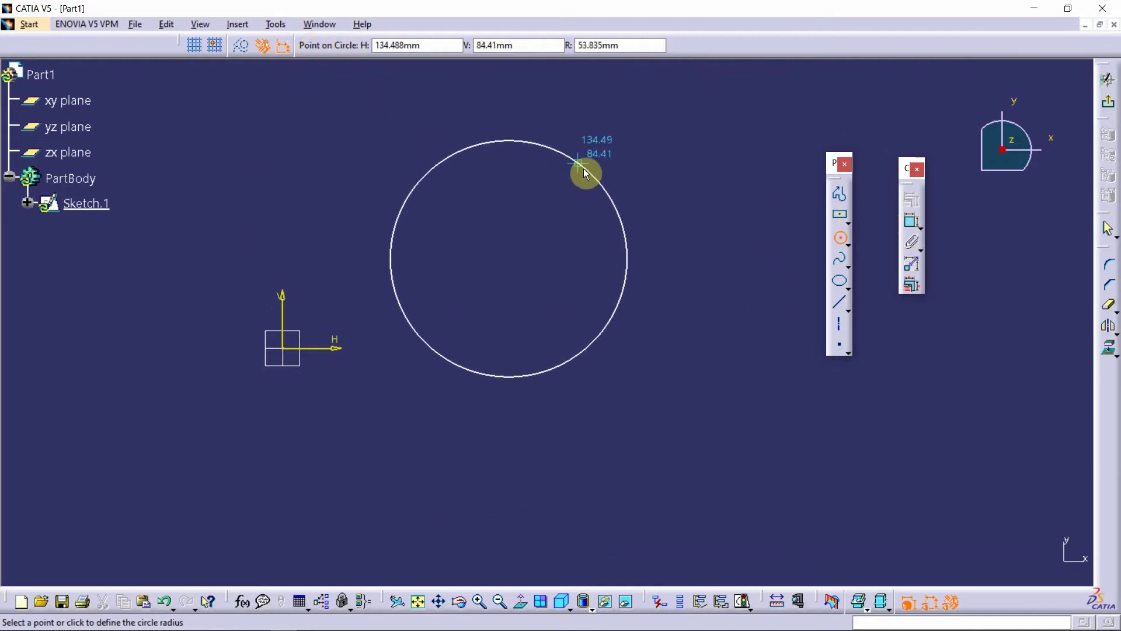
{"action": "left_click", "coordinate": [629, 230]}
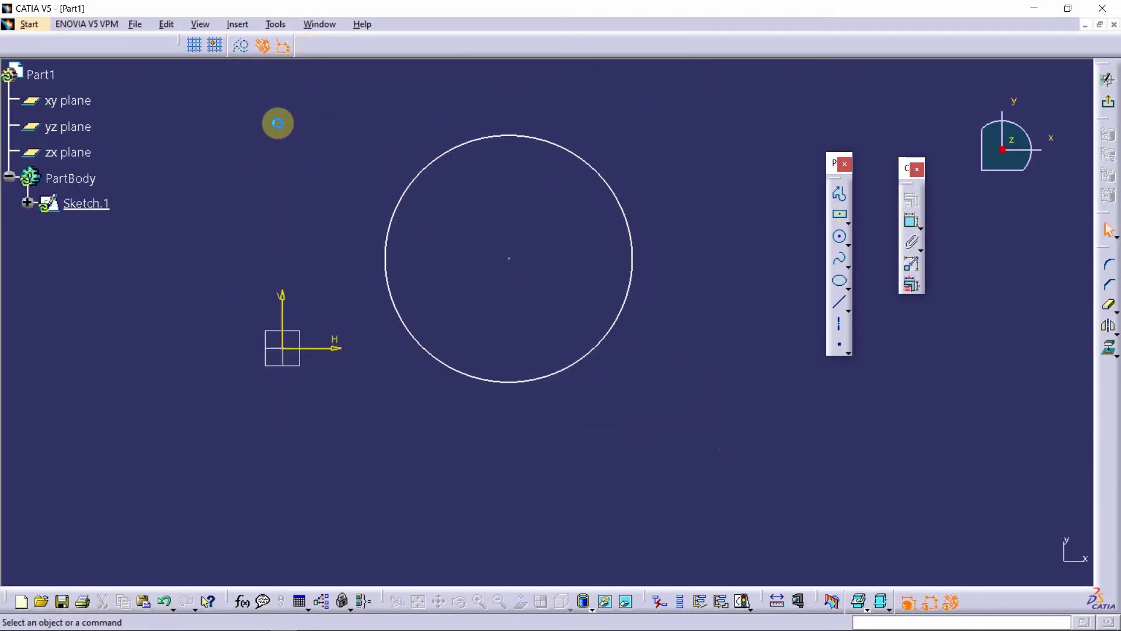
{"action": "left_click", "coordinate": [425, 181]}
{"action": "key", "text": "Delete"}
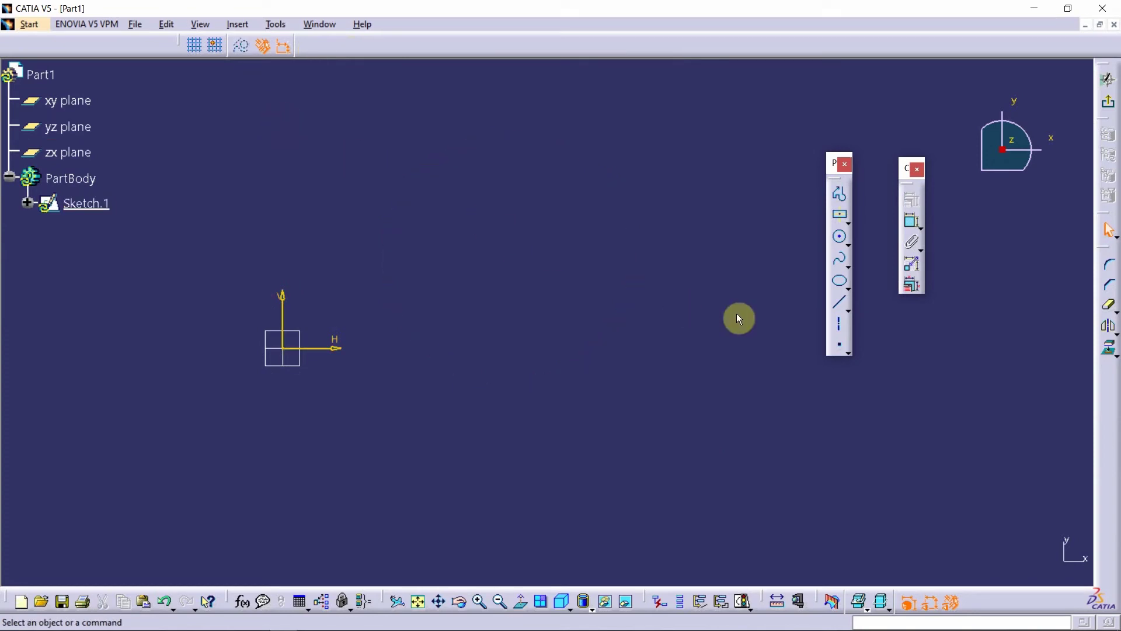
Sketch a center-point arc of about 50 mm radius to the right of the origin, opening towards the origin.
{"action": "left_click", "coordinate": [849, 244]}
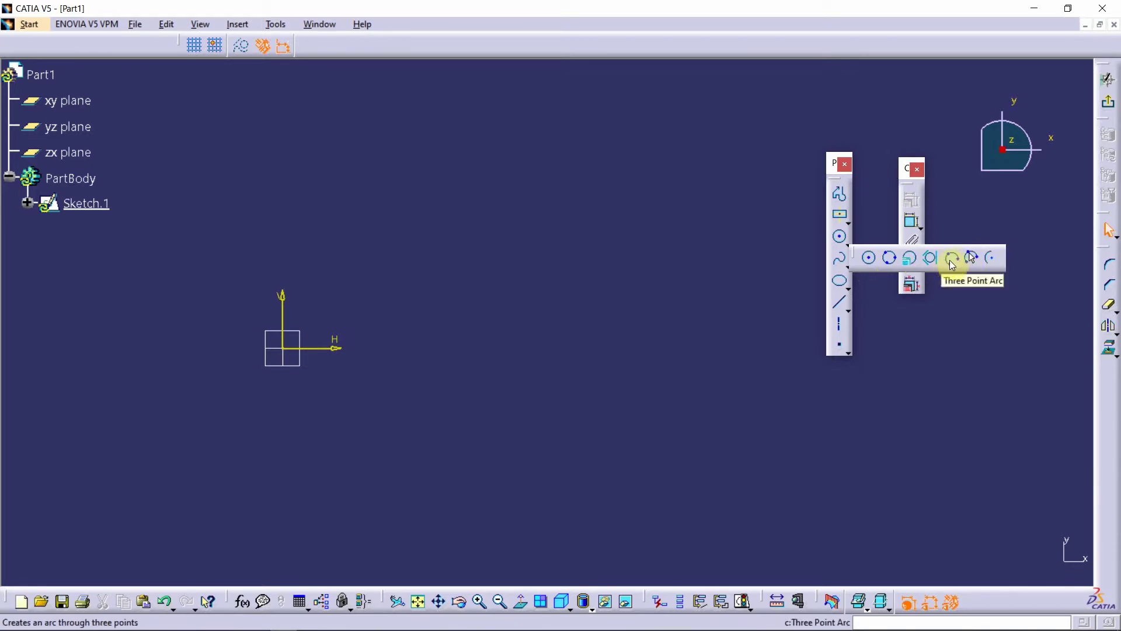
{"action": "left_click", "coordinate": [993, 261]}
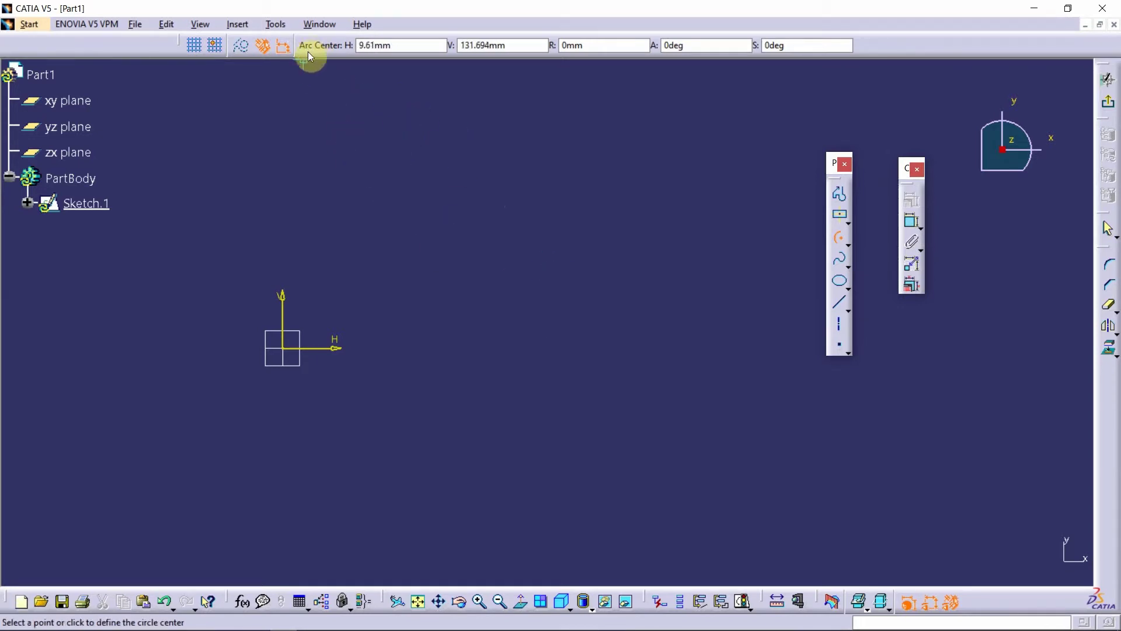
{"action": "left_click", "coordinate": [411, 278]}
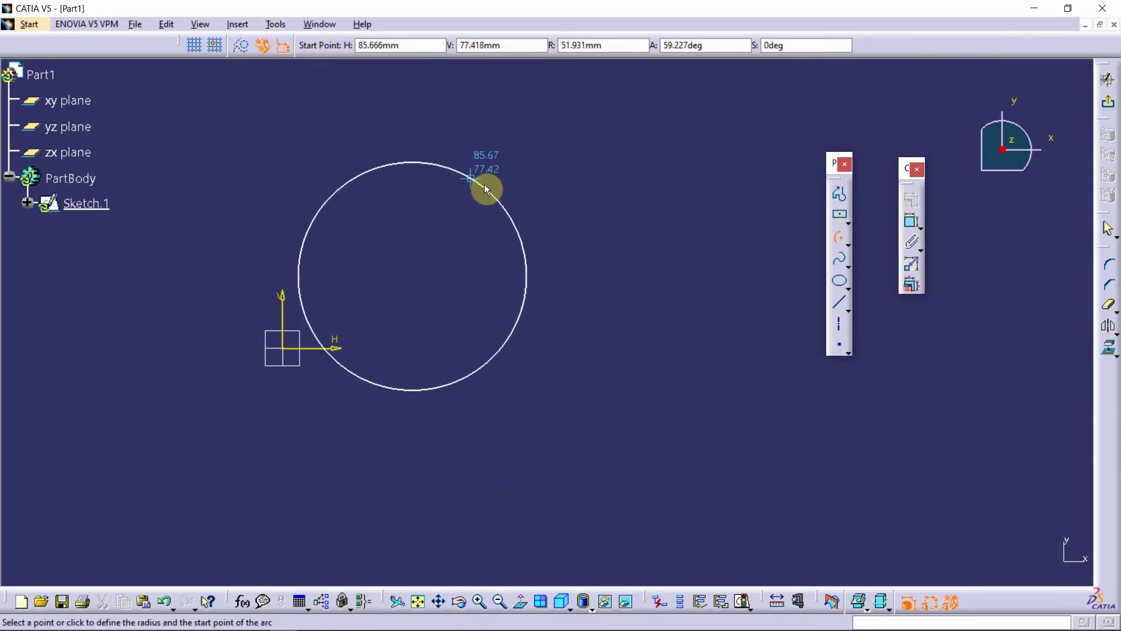
{"action": "left_click", "coordinate": [481, 192]}
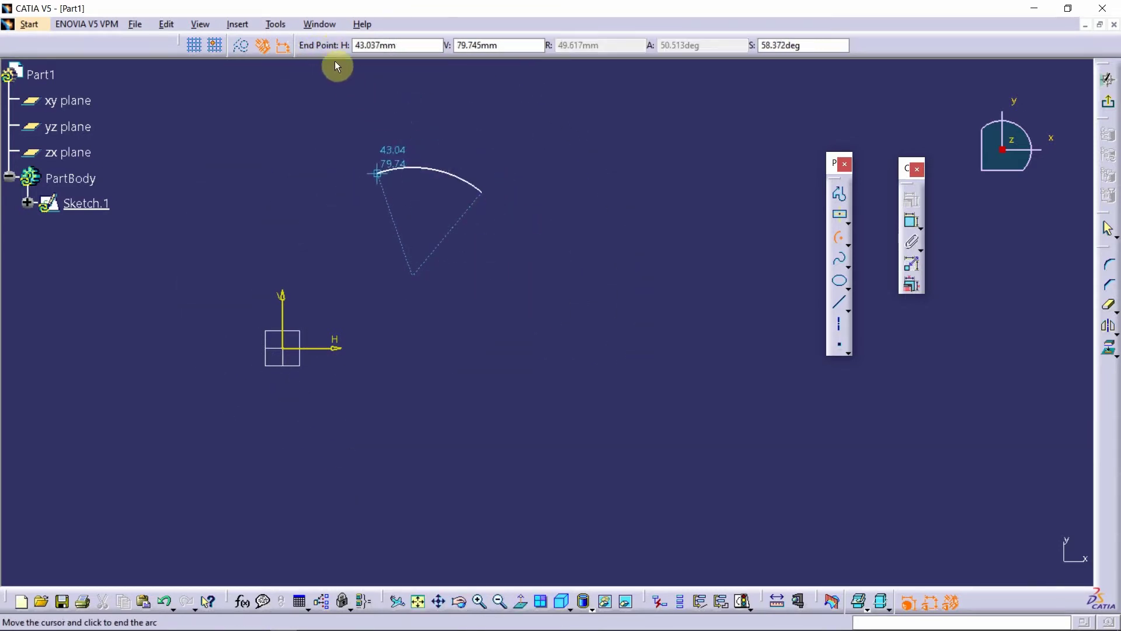
{"action": "left_click", "coordinate": [576, 342]}
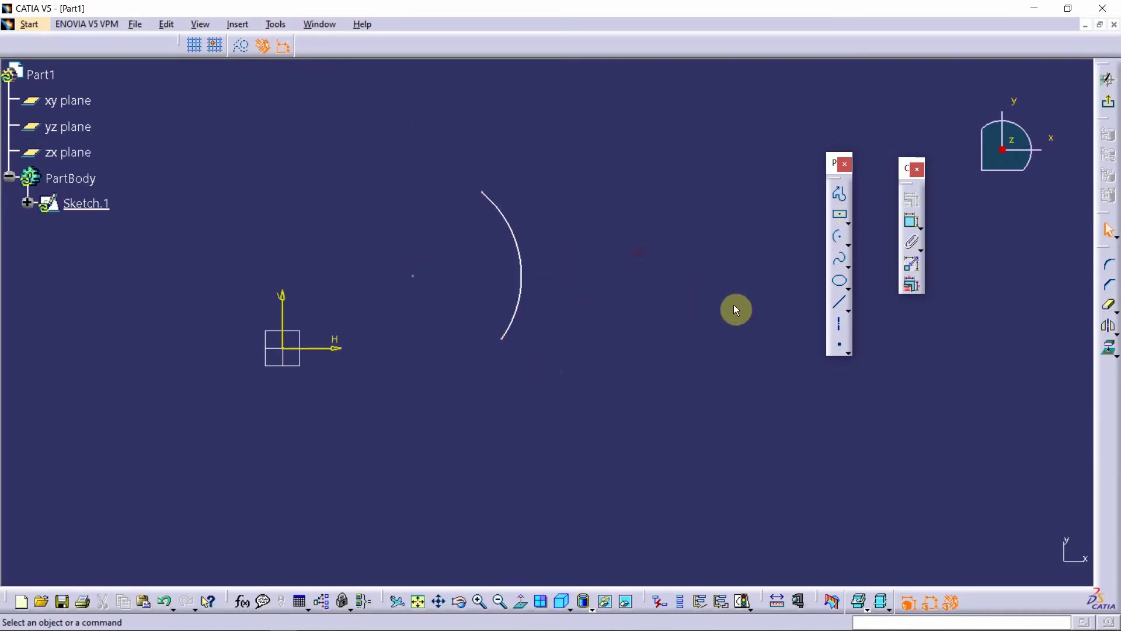
Delete the arc together with its center point.
{"action": "middle_click_drag", "start_coordinate": [579, 322], "coordinate": [545, 318]}
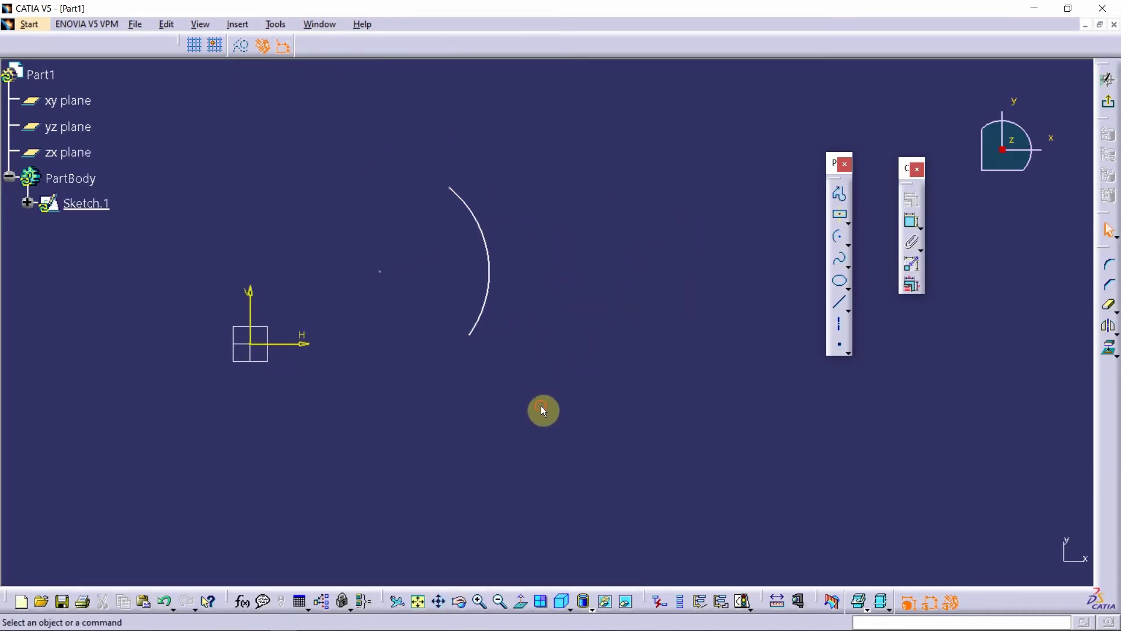
{"action": "left_click_drag", "start_coordinate": [542, 409], "coordinate": [355, 129]}
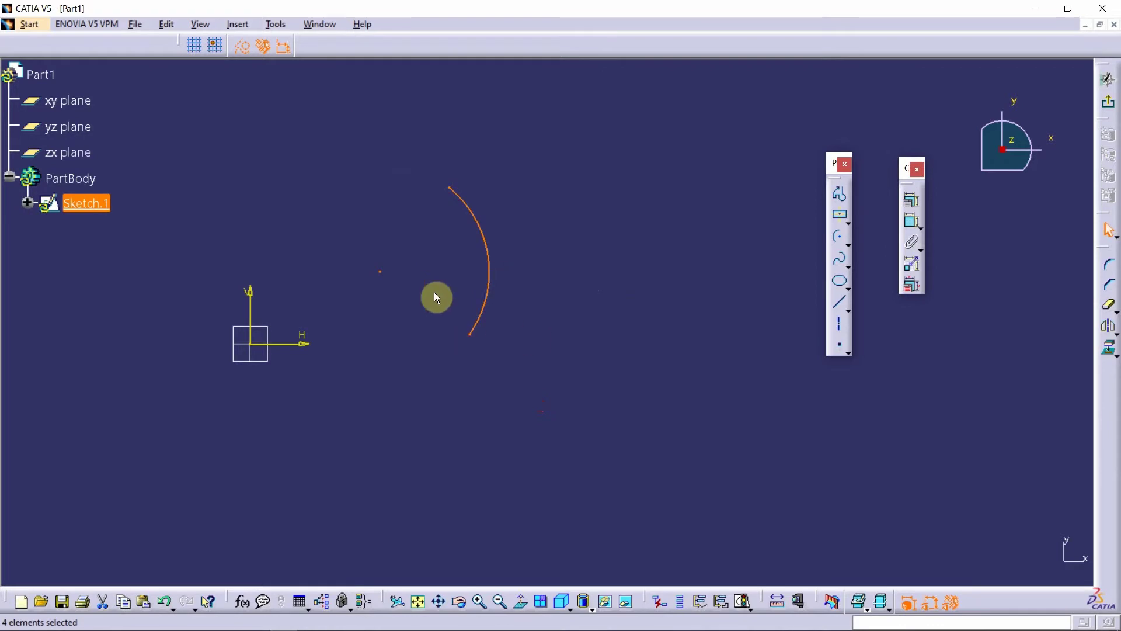
{"action": "key", "text": "Delete"}
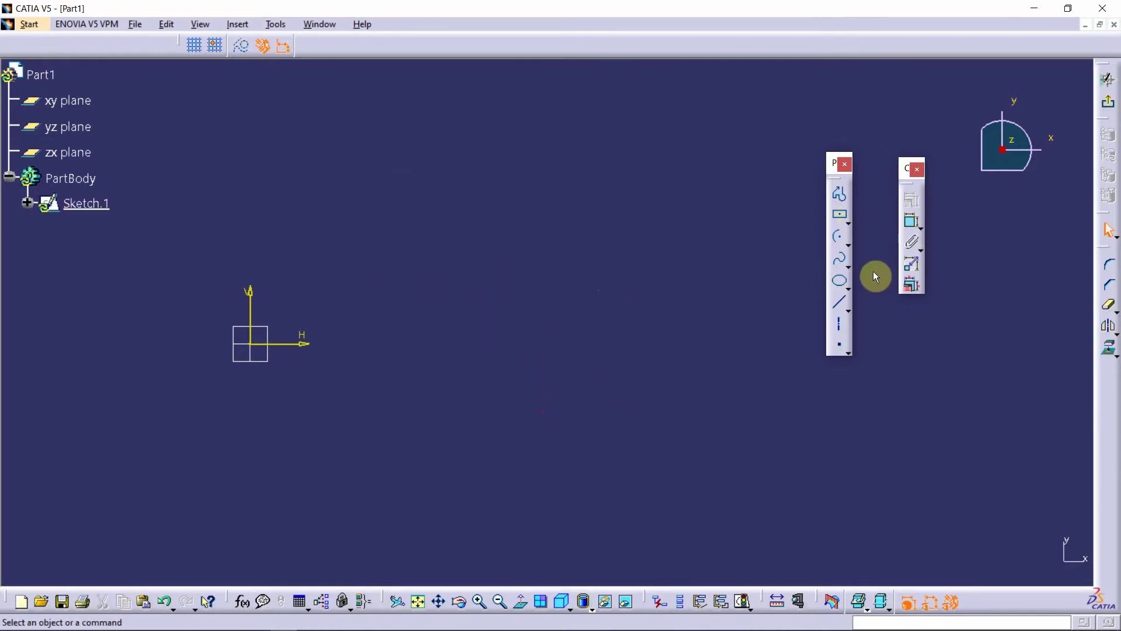
Sketch a curved spline through seven control points to the right of the origin and end it on its starting point.
{"action": "left_click", "coordinate": [843, 259]}
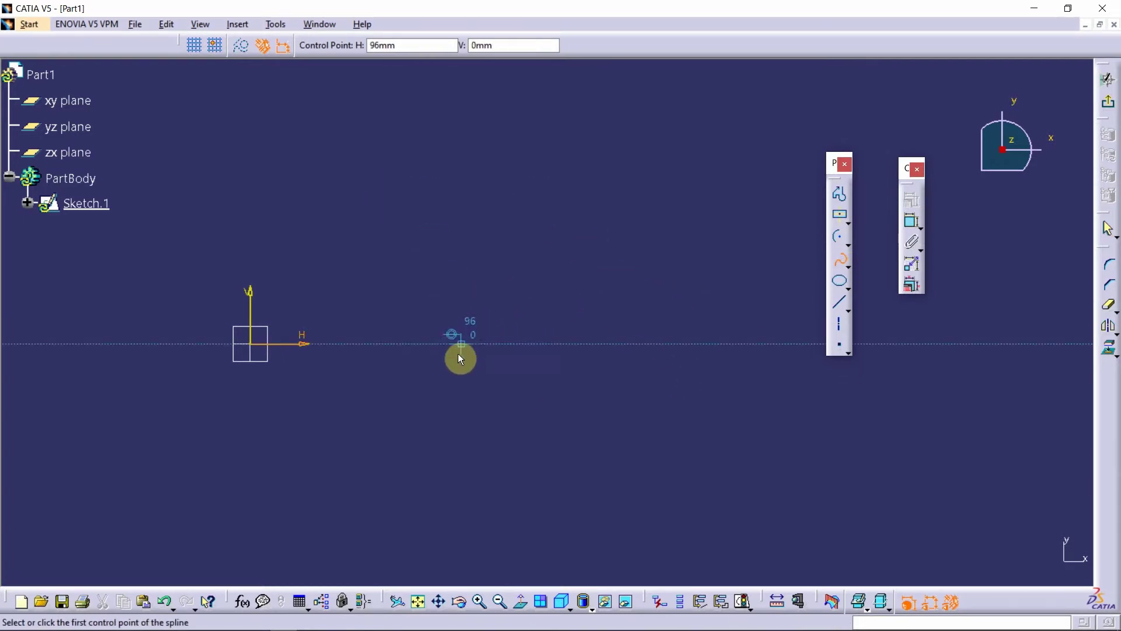
{"action": "left_click", "coordinate": [411, 398]}
{"action": "left_click", "coordinate": [435, 283]}
{"action": "left_click", "coordinate": [493, 313]}
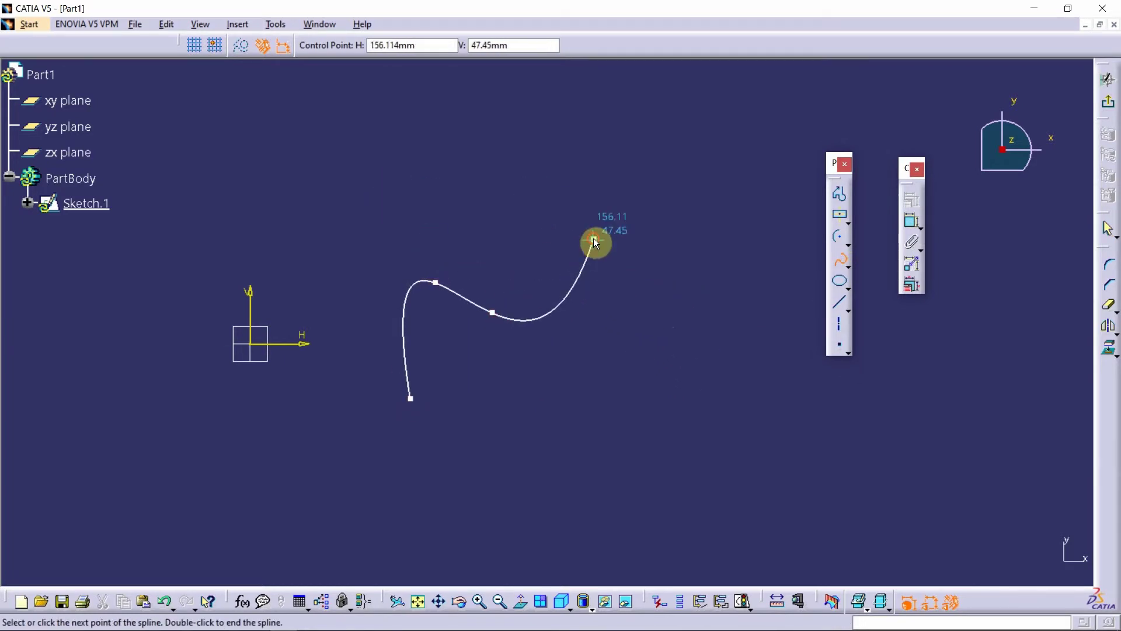
{"action": "left_click", "coordinate": [594, 239]}
{"action": "left_click", "coordinate": [486, 119]}
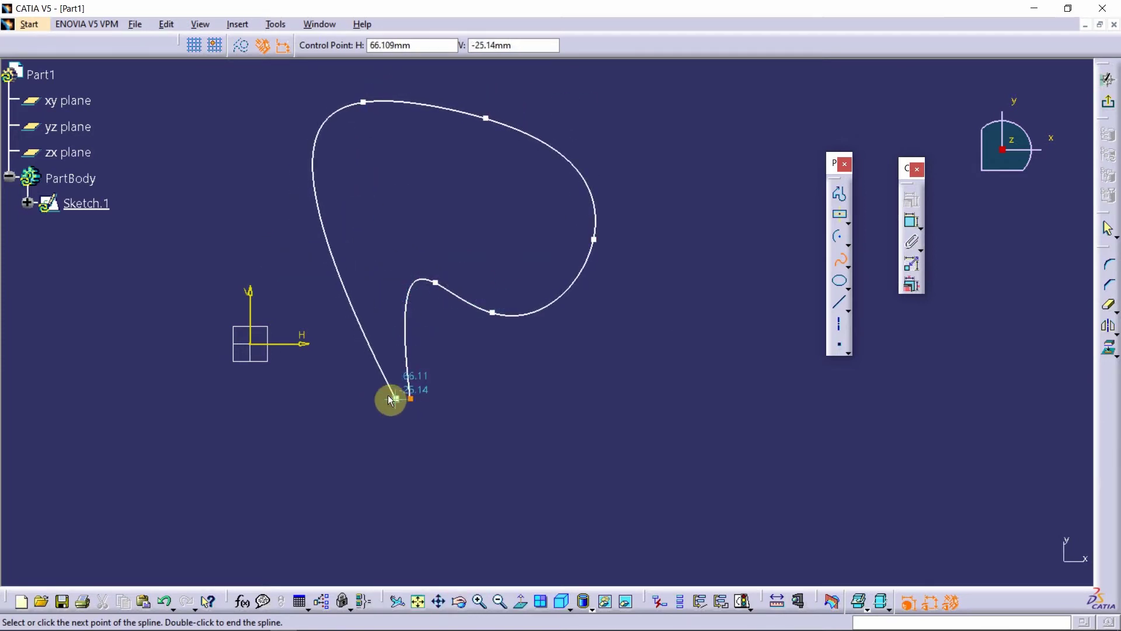
{"action": "left_click", "coordinate": [340, 372]}
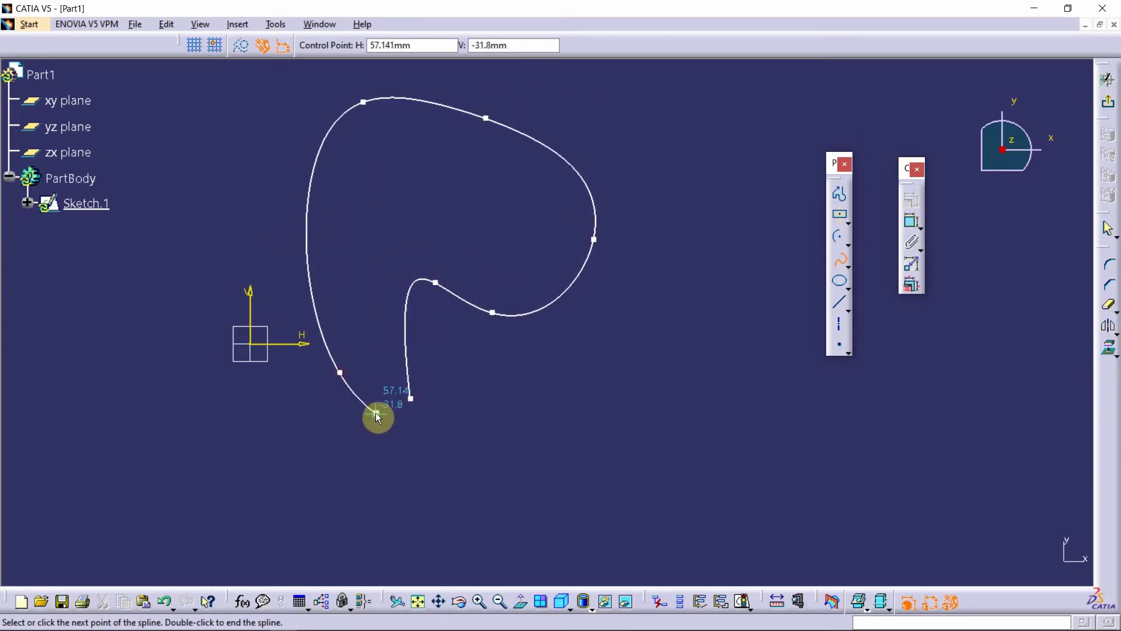
{"action": "left_click", "coordinate": [413, 400]}
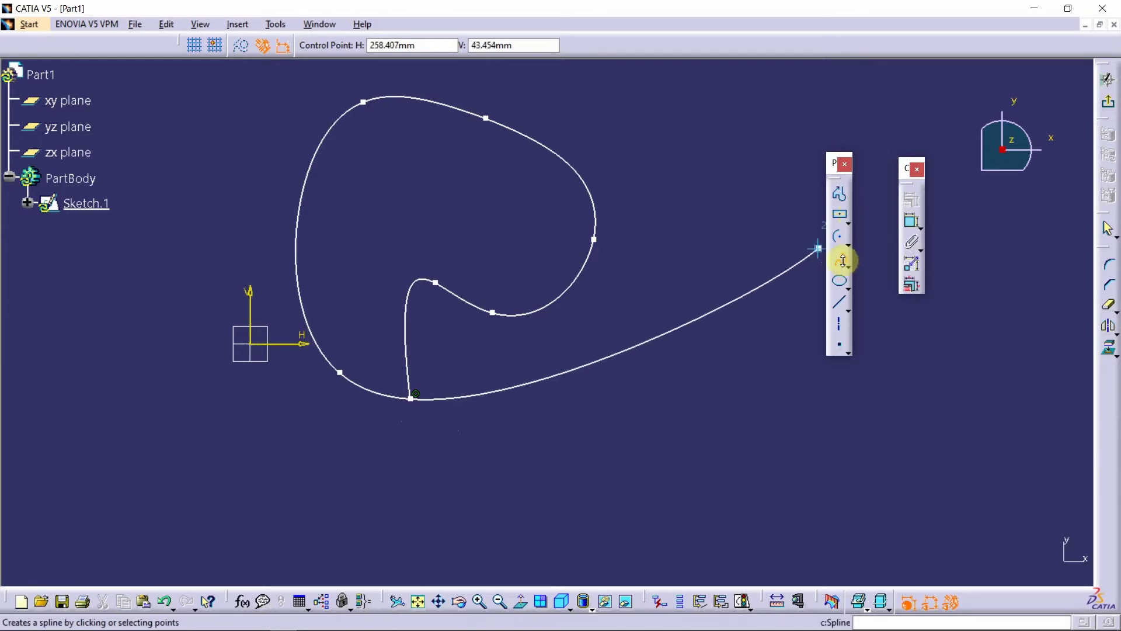
{"action": "key", "text": "Escape"}
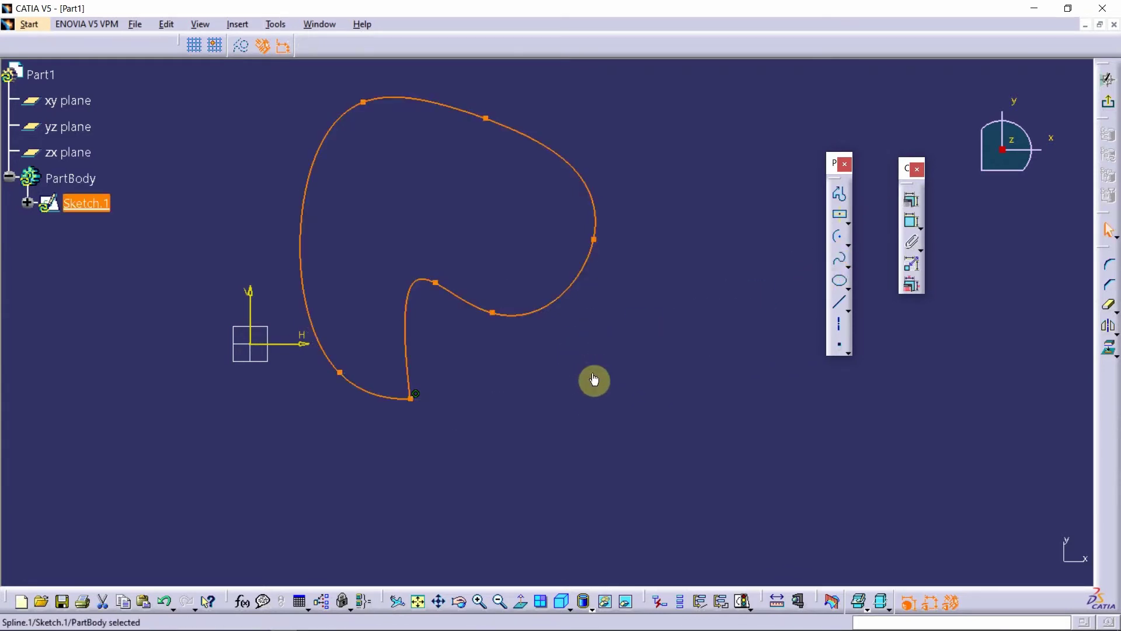
{"action": "left_click", "coordinate": [606, 391]}
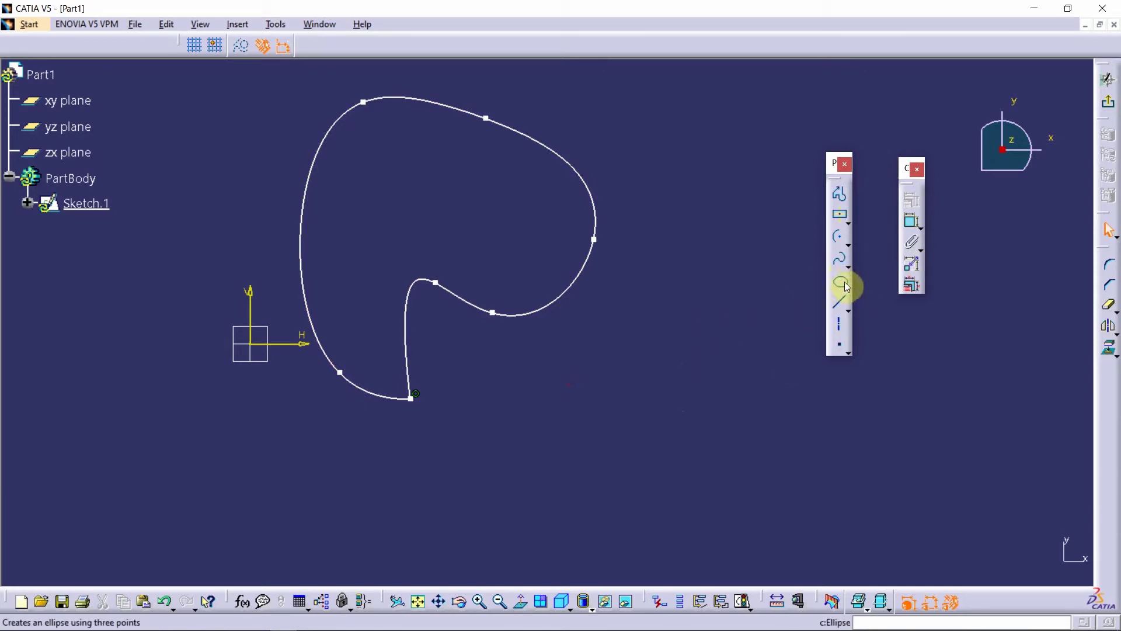
Delete the closed spline and all its control points.
{"action": "mouse_move", "coordinate": [688, 416]}
{"action": "left_mouse_down"}
{"action": "mouse_move", "coordinate": [295, 98]}
{"action": "mouse_move", "coordinate": [275, 97]}
{"action": "left_mouse_up"}
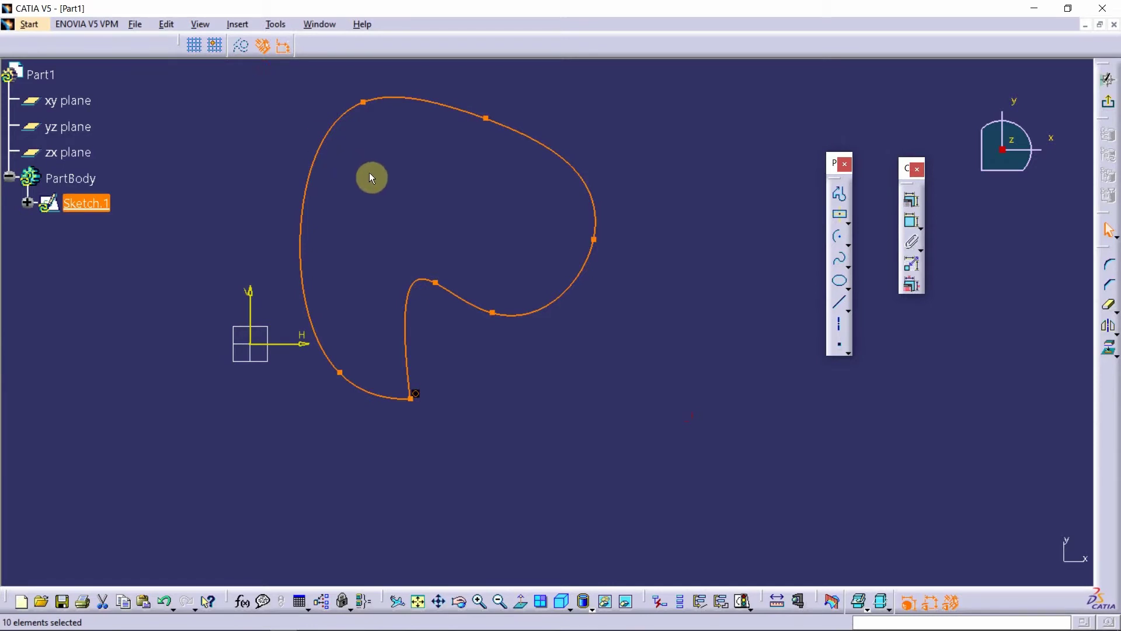
{"action": "key", "text": "Delete"}
Sketch a horizontal ellipse with a major radius of about 89 mm above and to the right of the origin.
{"action": "left_click", "coordinate": [838, 281]}
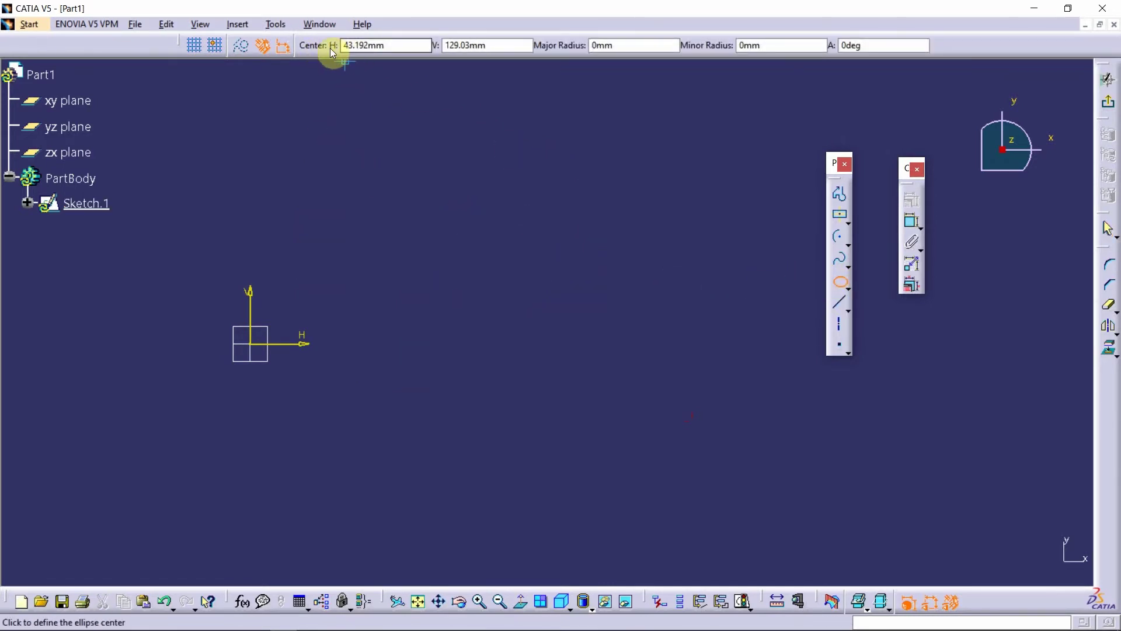
{"action": "left_click", "coordinate": [516, 236]}
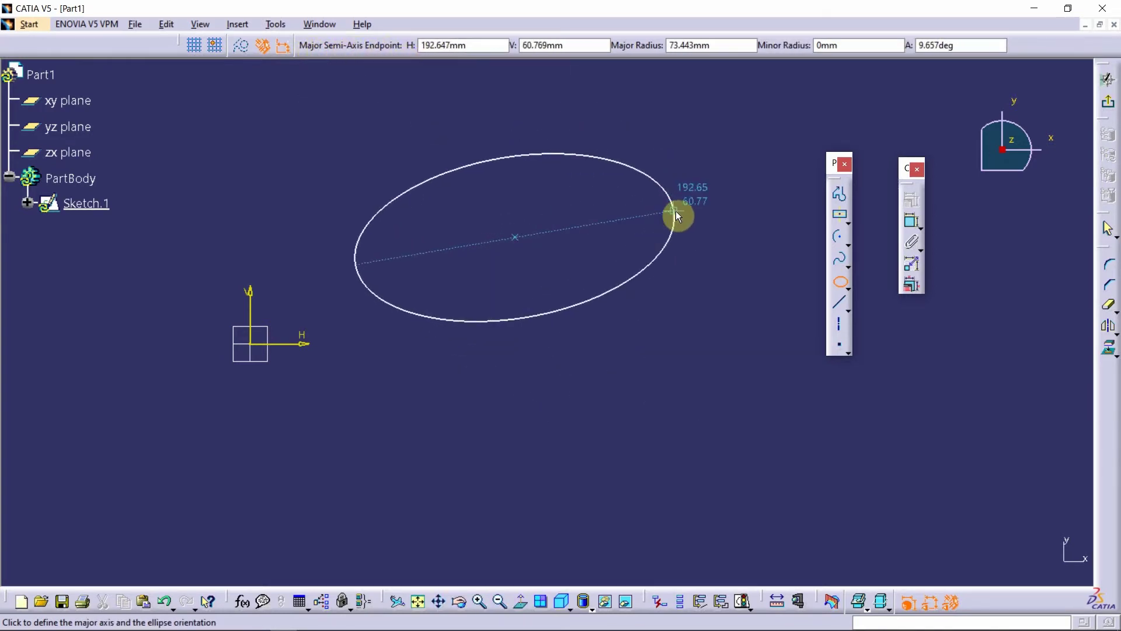
{"action": "left_click", "coordinate": [710, 237]}
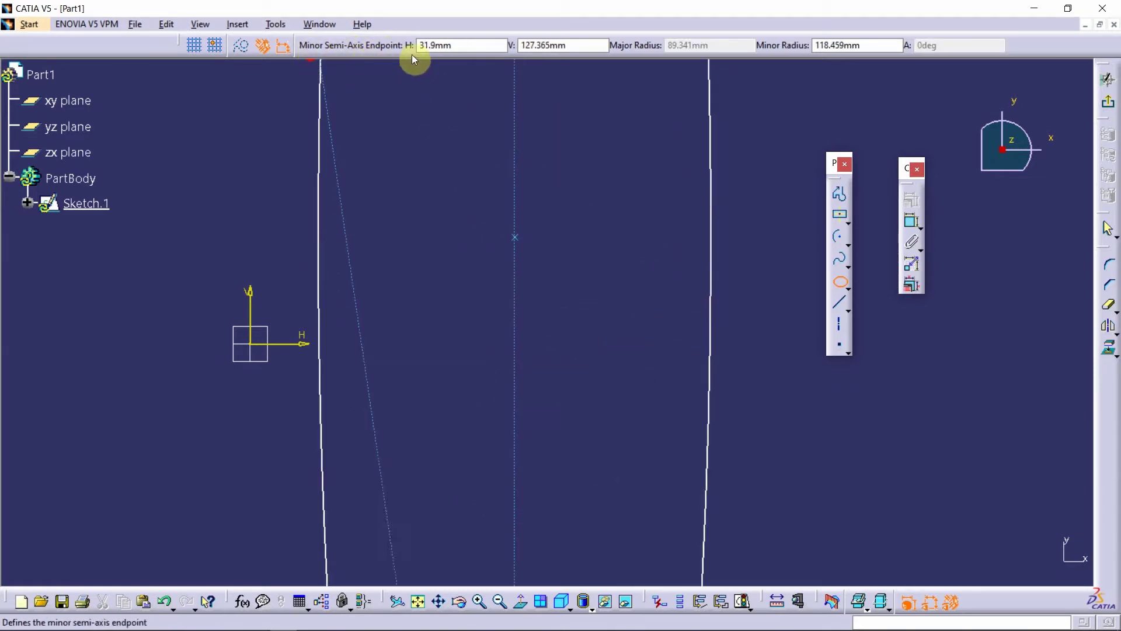
{"action": "left_click", "coordinate": [512, 155]}
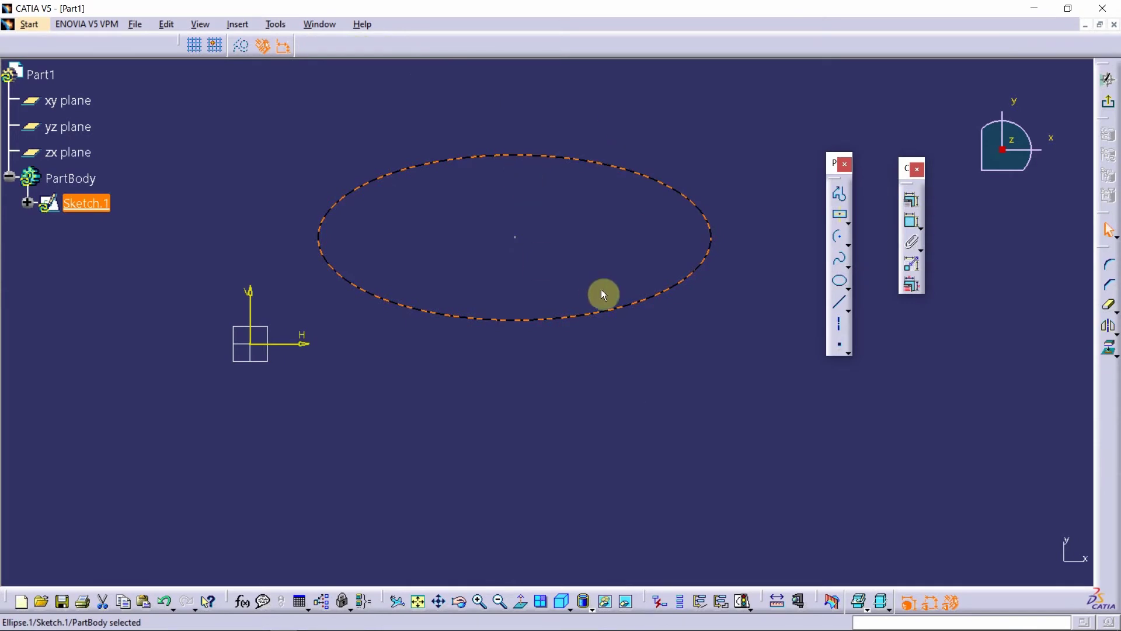
Delete the ellipse together with its center point and display the available conic curve tools.
{"action": "left_click_drag", "start_coordinate": [785, 402], "coordinate": [286, 101]}
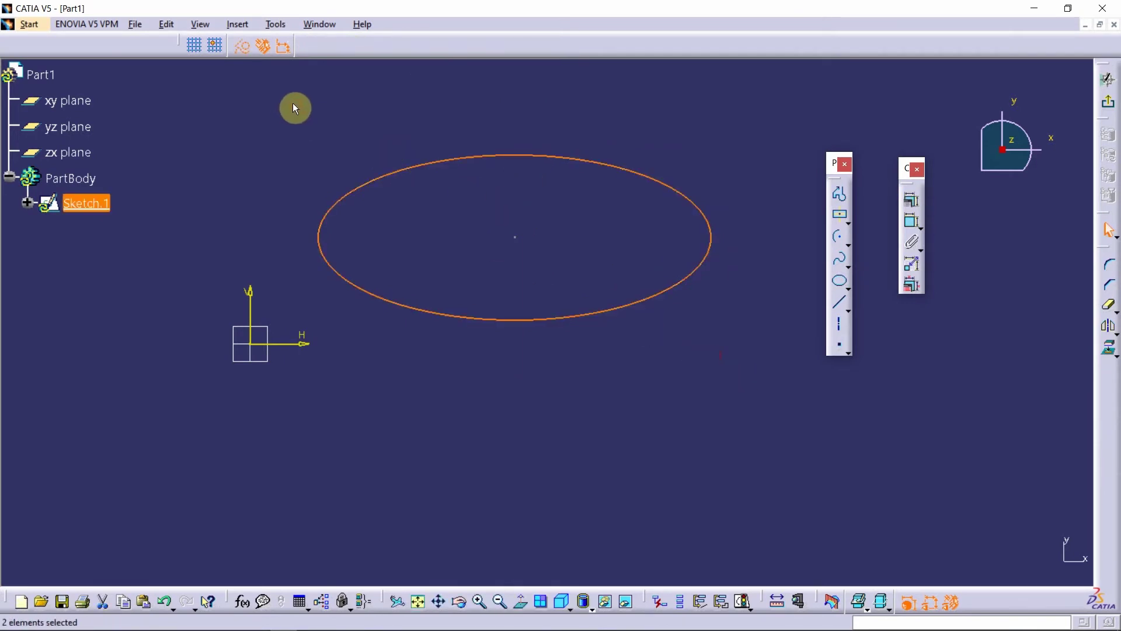
{"action": "key", "text": "Delete"}
{"action": "left_click", "coordinate": [850, 291]}
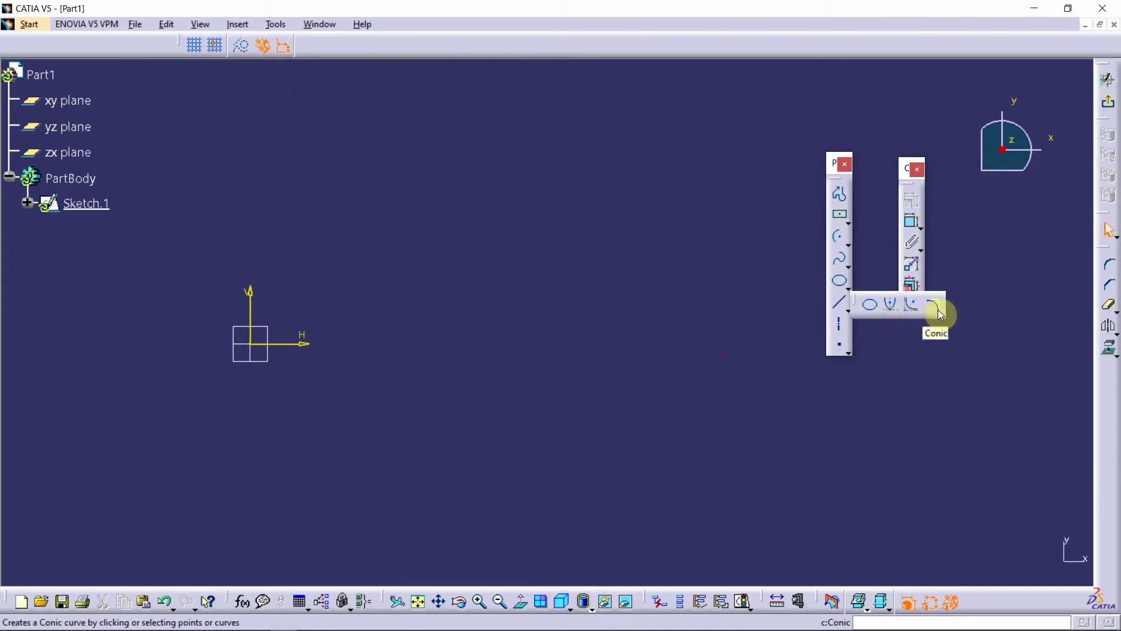
Sketch a single slanted line to the right of the origin, descending away from it, and delete it.
{"action": "left_click", "coordinate": [839, 303]}
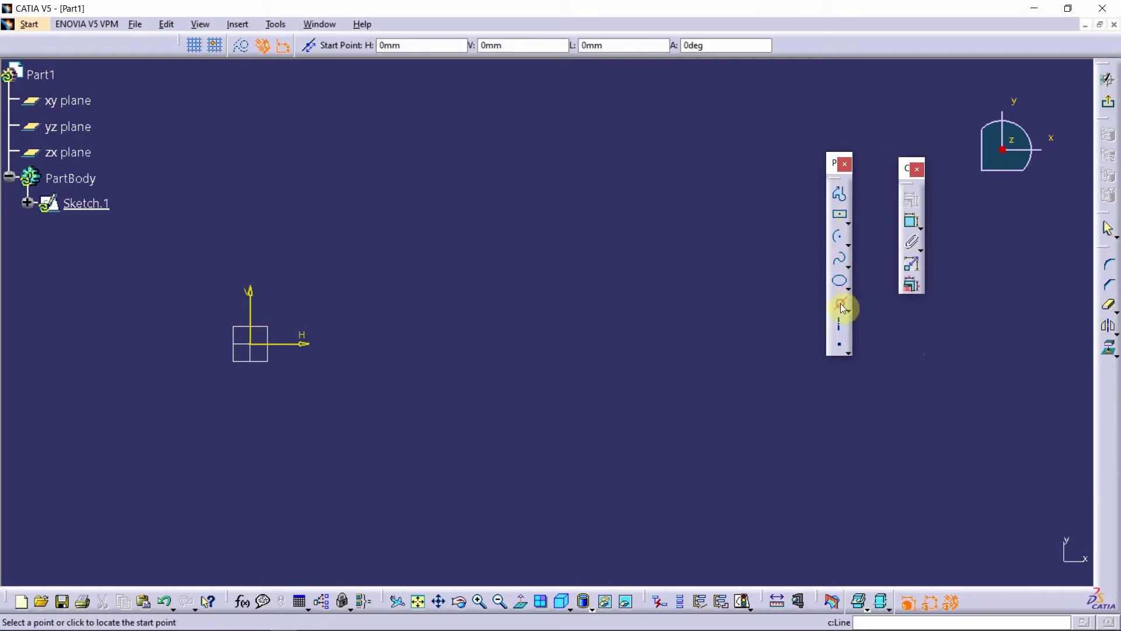
{"action": "left_click", "coordinate": [470, 163]}
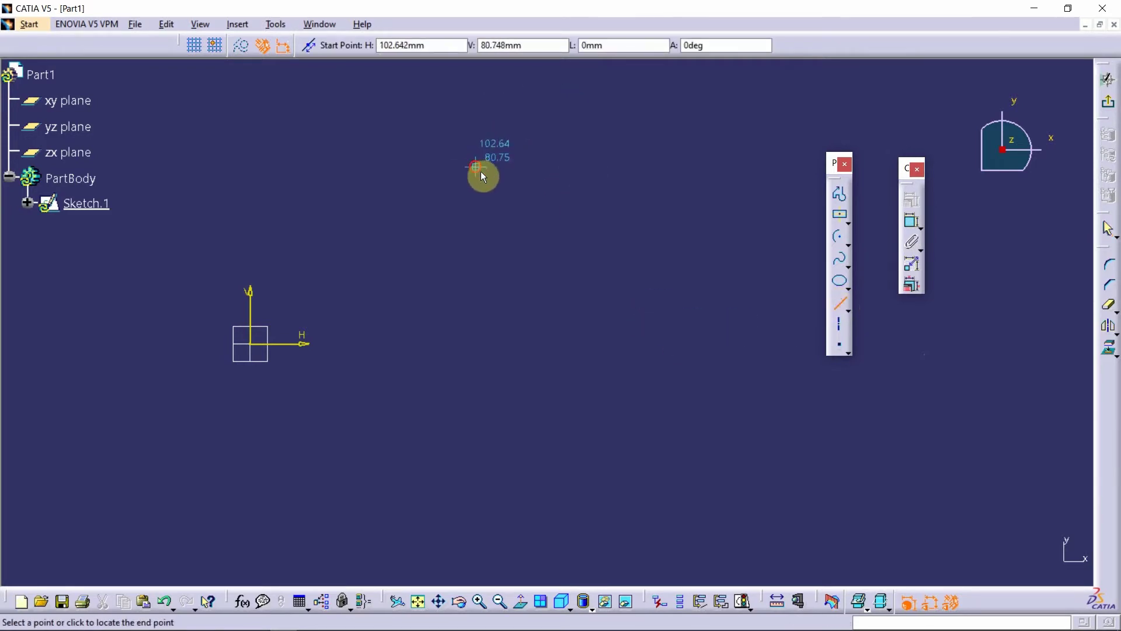
{"action": "left_click", "coordinate": [574, 311]}
{"action": "left_click_drag", "start_coordinate": [607, 354], "coordinate": [423, 100]}
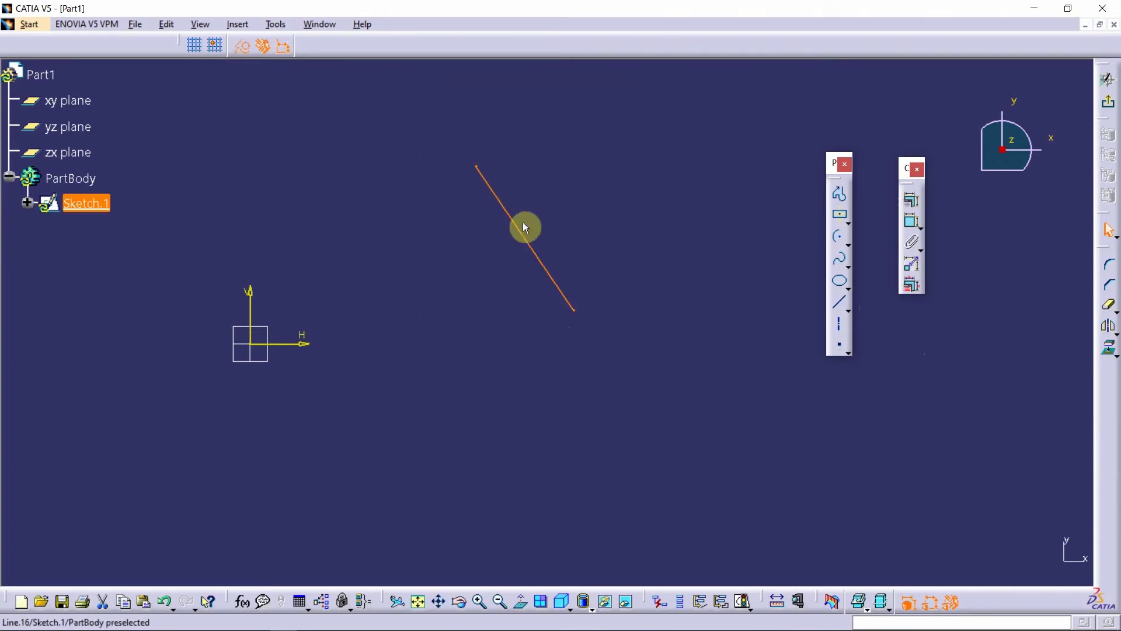
{"action": "key", "text": "Delete"}
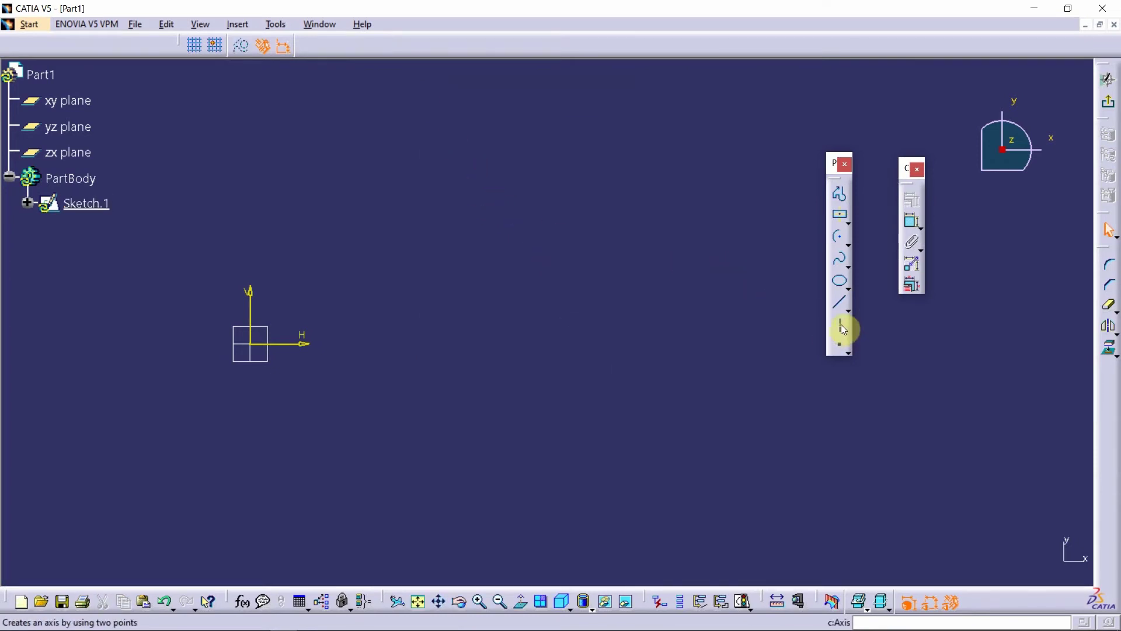
Draw a long vertical axis line to the right of the origin.
{"action": "left_click", "coordinate": [841, 327]}
{"action": "left_click", "coordinate": [520, 106]}
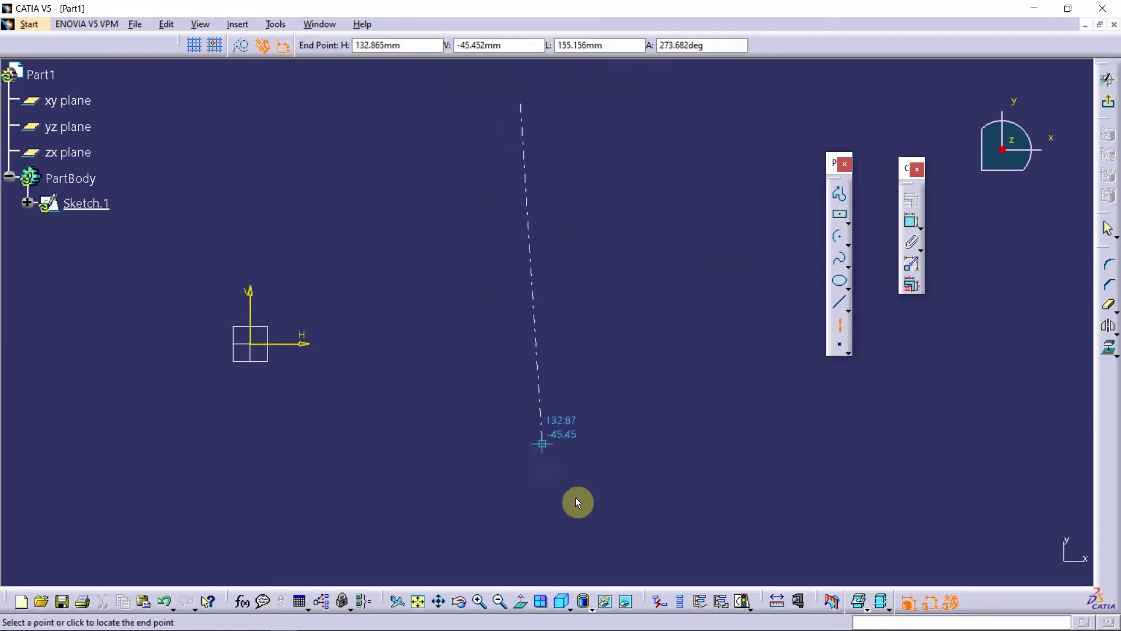
{"action": "left_click", "coordinate": [521, 514]}
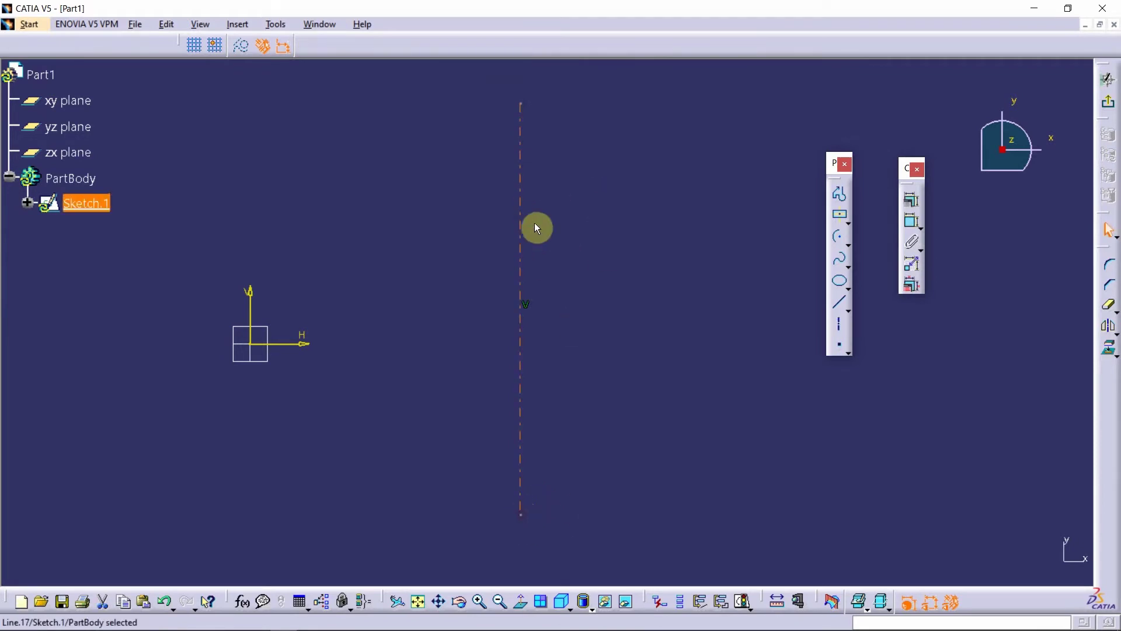
{"action": "left_click", "coordinate": [588, 293]}
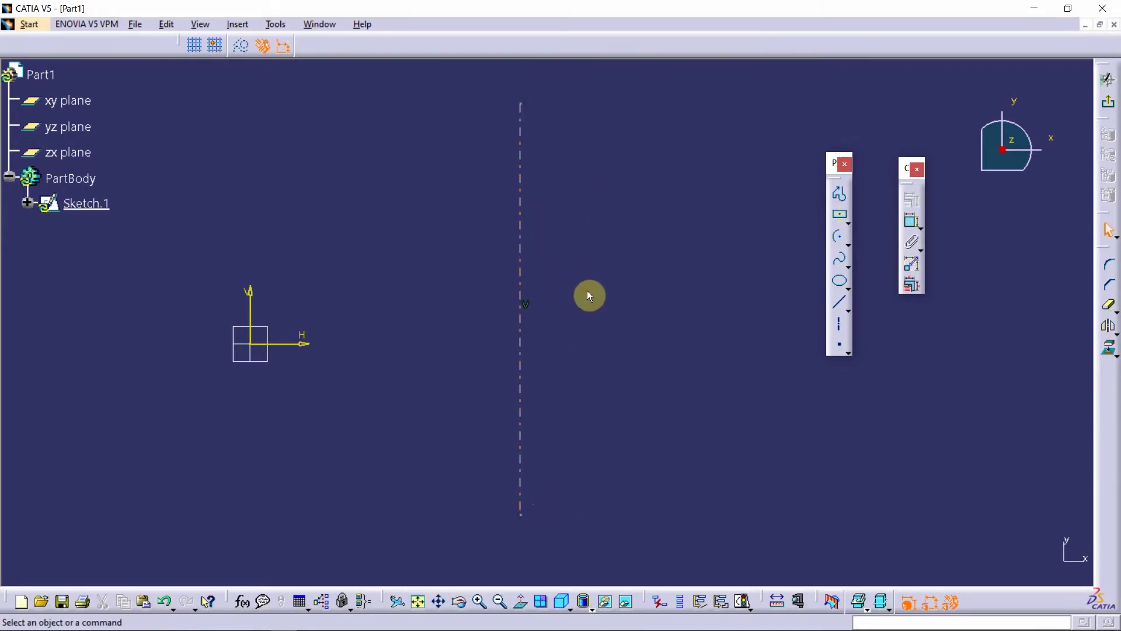
{"action": "left_click", "coordinate": [524, 264]}
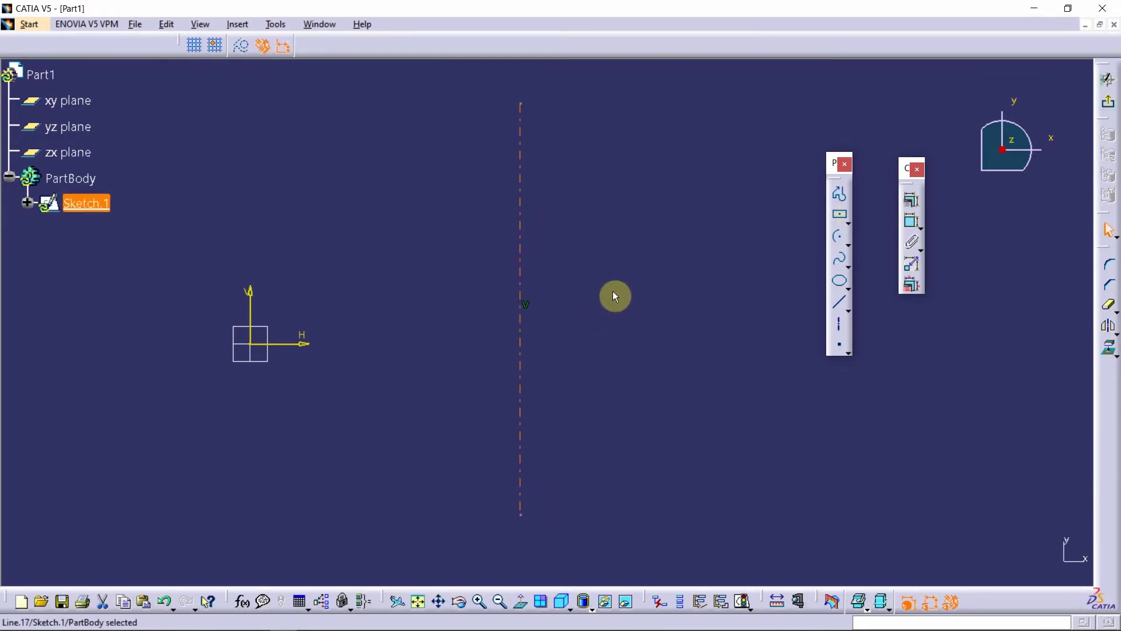
{"action": "left_click", "coordinate": [613, 294]}
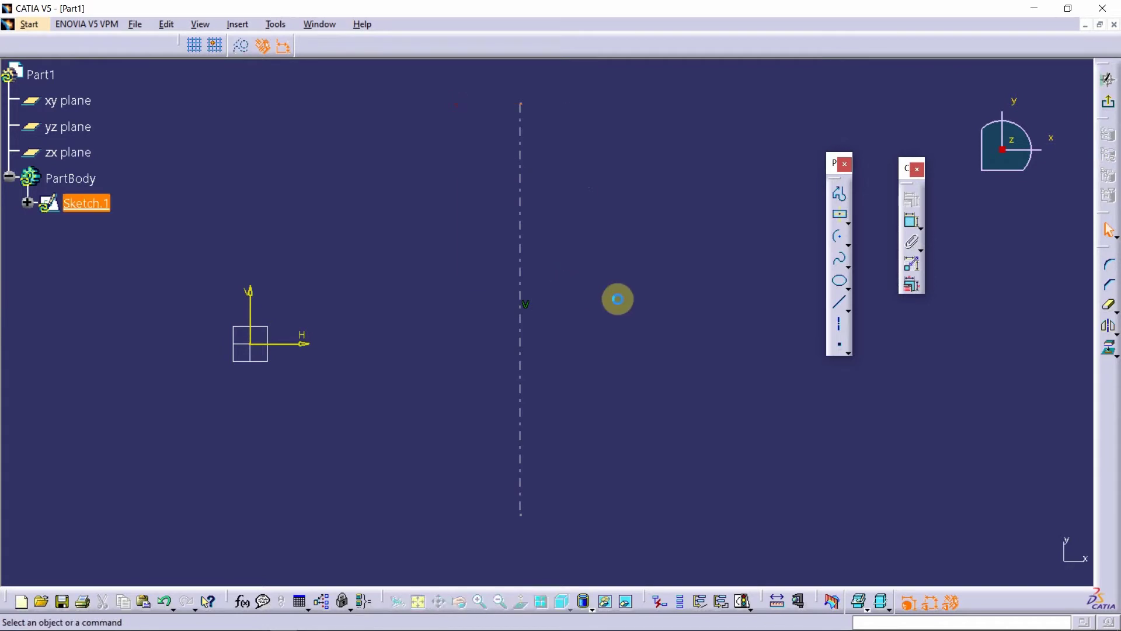
Sketch a vertical standard line about 189 mm long to the right of the axis and parallel to it.
{"action": "left_click", "coordinate": [837, 303]}
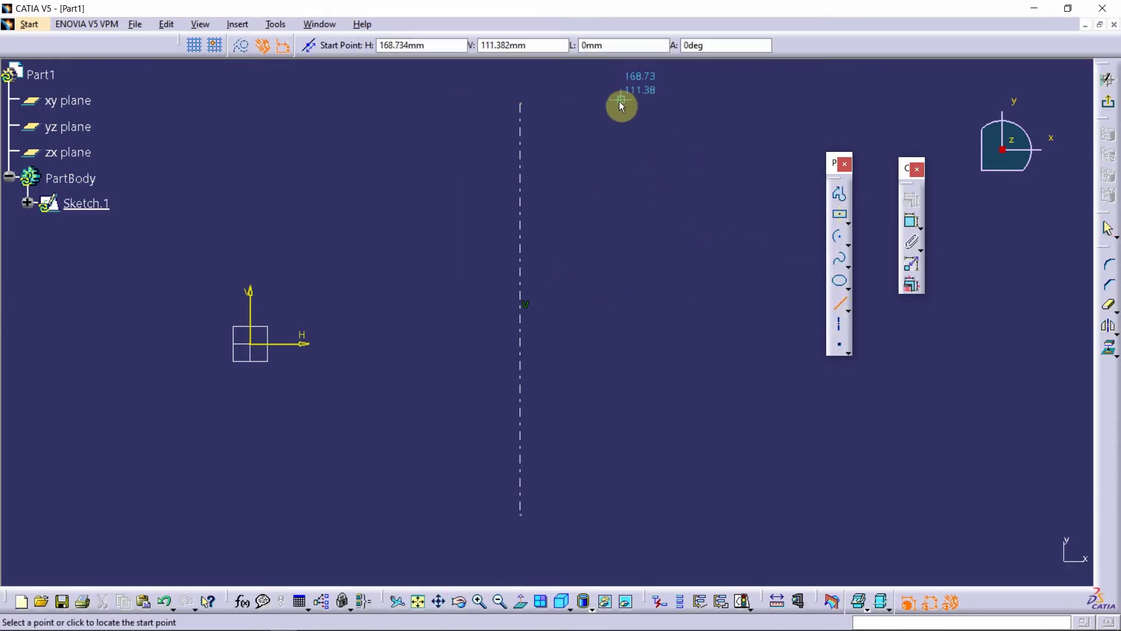
{"action": "left_click", "coordinate": [618, 105]}
{"action": "left_click", "coordinate": [616, 519]}
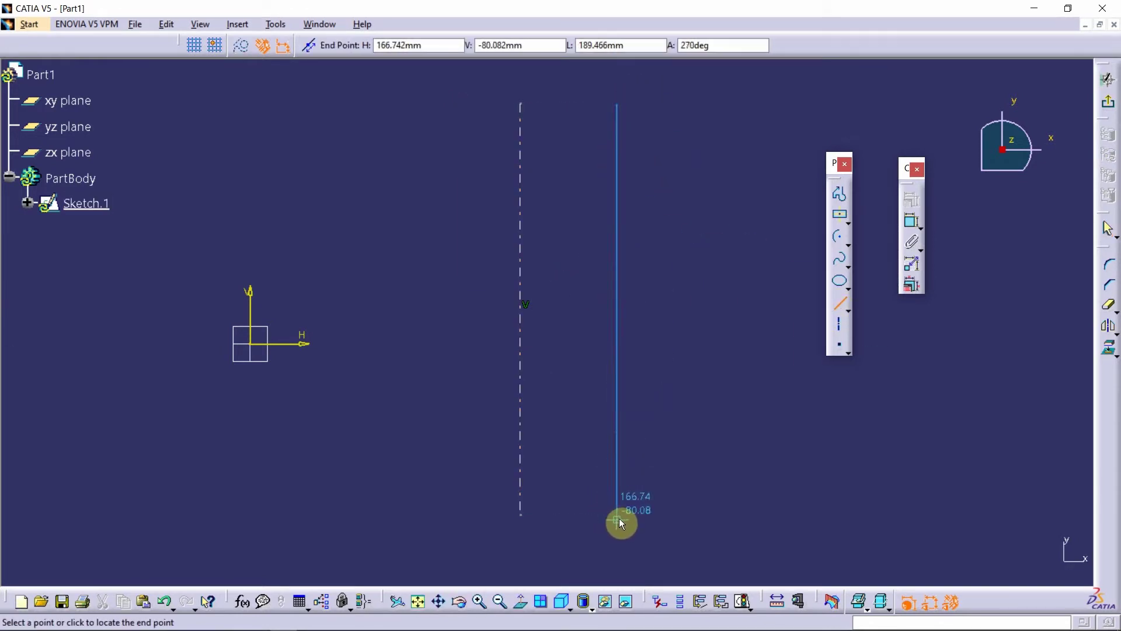
{"action": "left_click", "coordinate": [393, 104]}
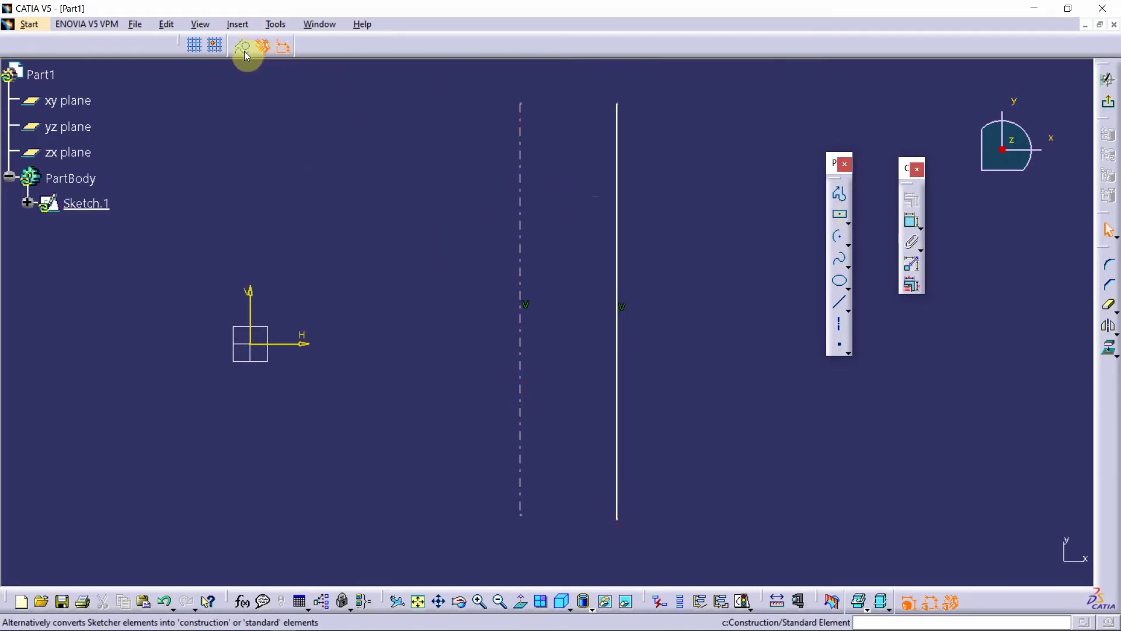
Convert the solid vertical line to a construction element and back to a standard element.
{"action": "left_click", "coordinate": [617, 142]}
{"action": "left_click", "coordinate": [242, 46]}
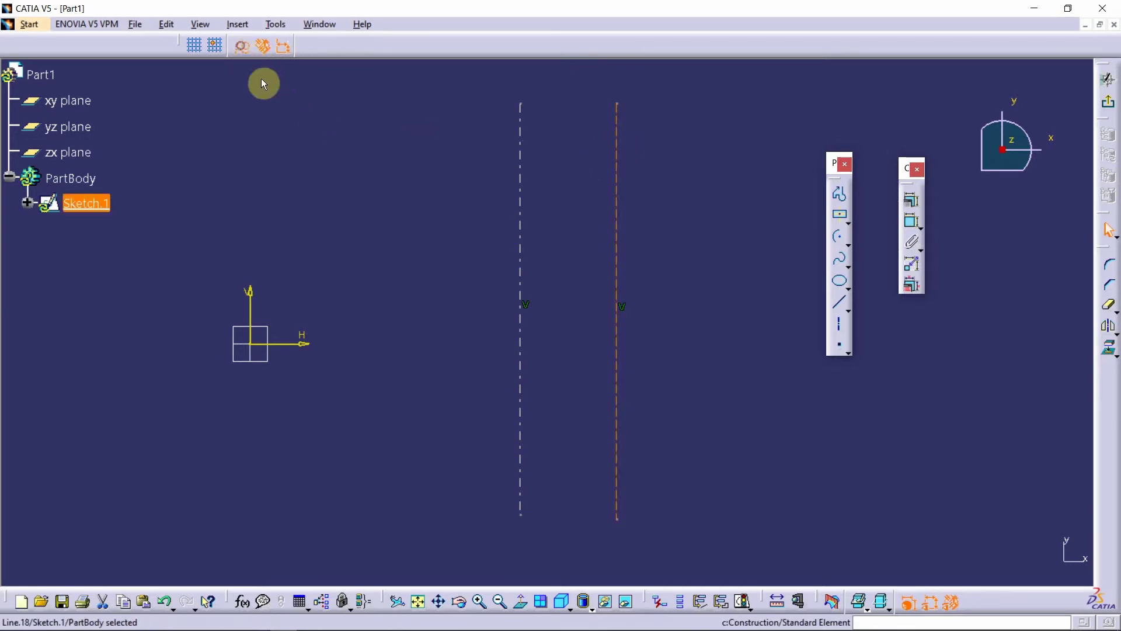
{"action": "left_click", "coordinate": [302, 117]}
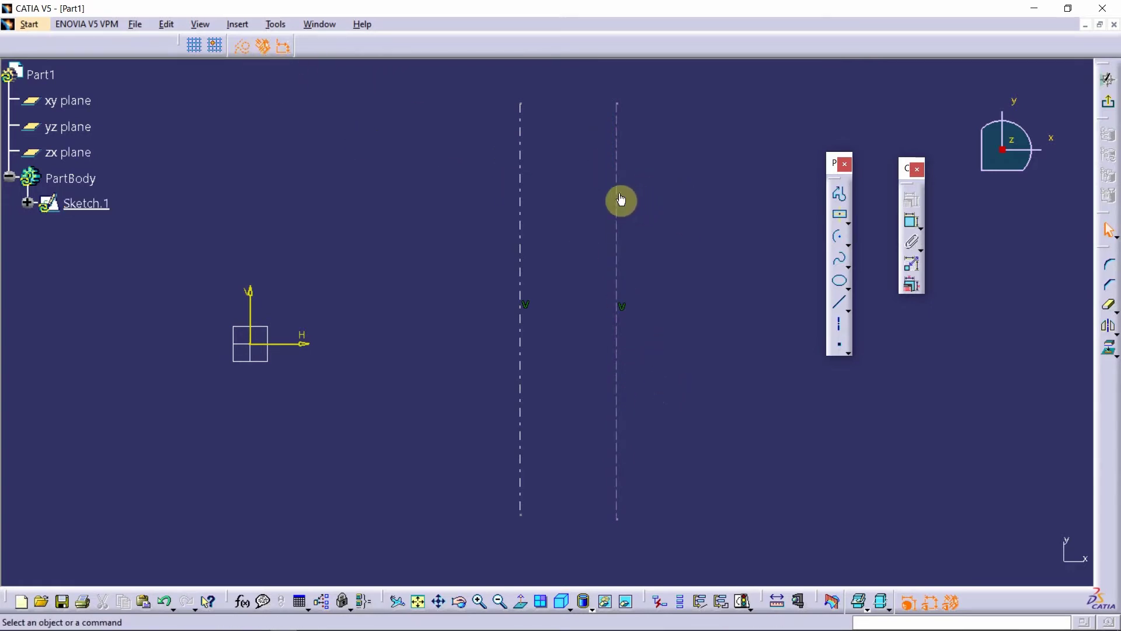
{"action": "left_click", "coordinate": [241, 52]}
{"action": "left_click", "coordinate": [327, 160]}
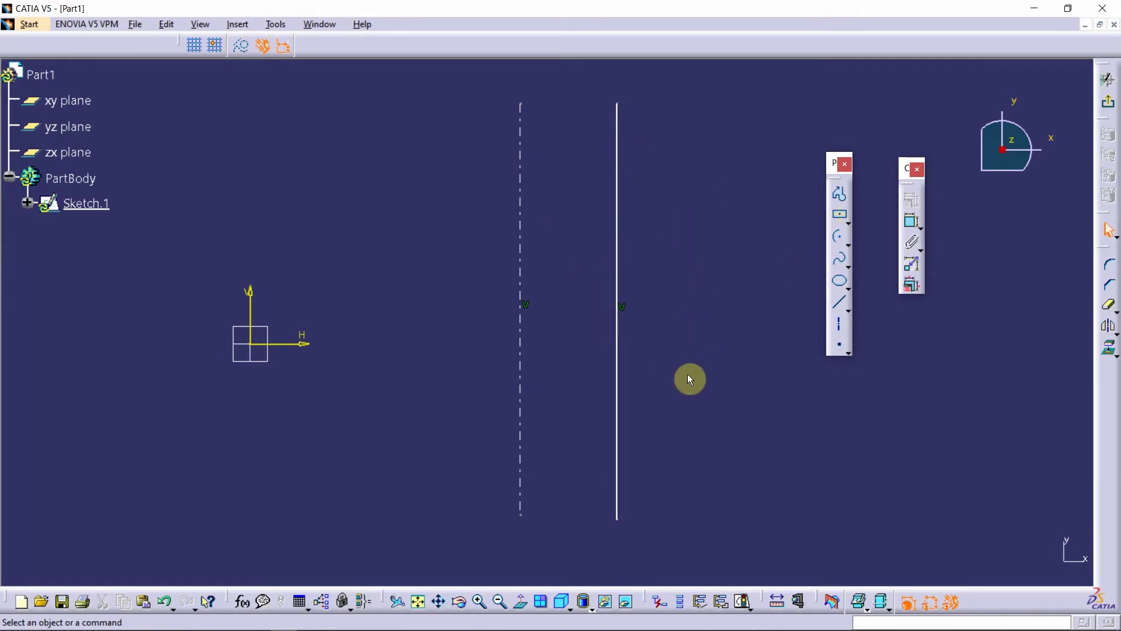
Sketch a center-point circle to the right of the two vertical lines as a construction element.
{"action": "mouse_move", "coordinate": [750, 286]}
{"action": "middle_mouse_down"}
{"action": "mouse_move", "coordinate": [611, 257]}
{"action": "mouse_move", "coordinate": [446, 253]}
{"action": "middle_mouse_up"}
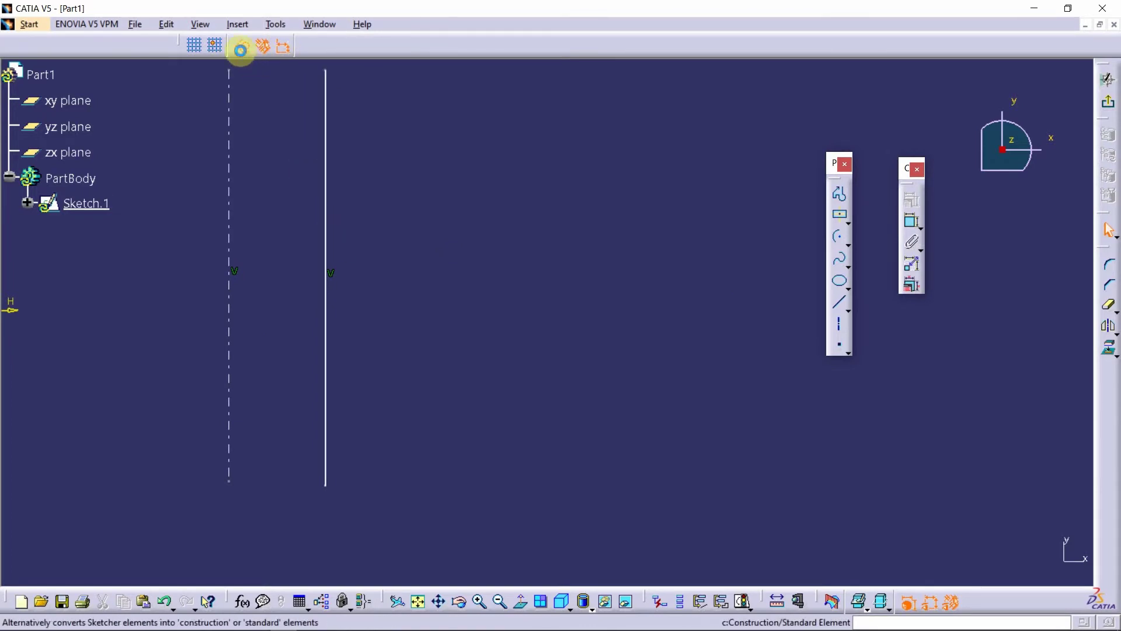
{"action": "left_click", "coordinate": [848, 245]}
{"action": "left_click", "coordinate": [852, 261]}
{"action": "left_click", "coordinate": [868, 246]}
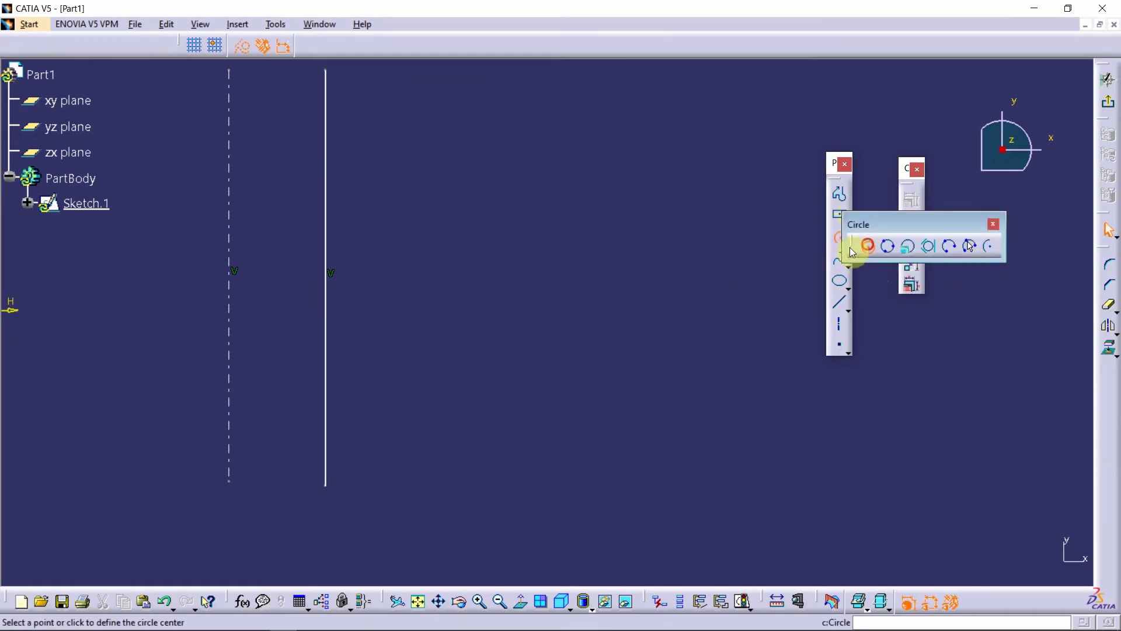
{"action": "left_click", "coordinate": [579, 241]}
{"action": "left_click", "coordinate": [598, 285]}
{"action": "left_click_drag", "start_coordinate": [672, 340], "coordinate": [508, 165]}
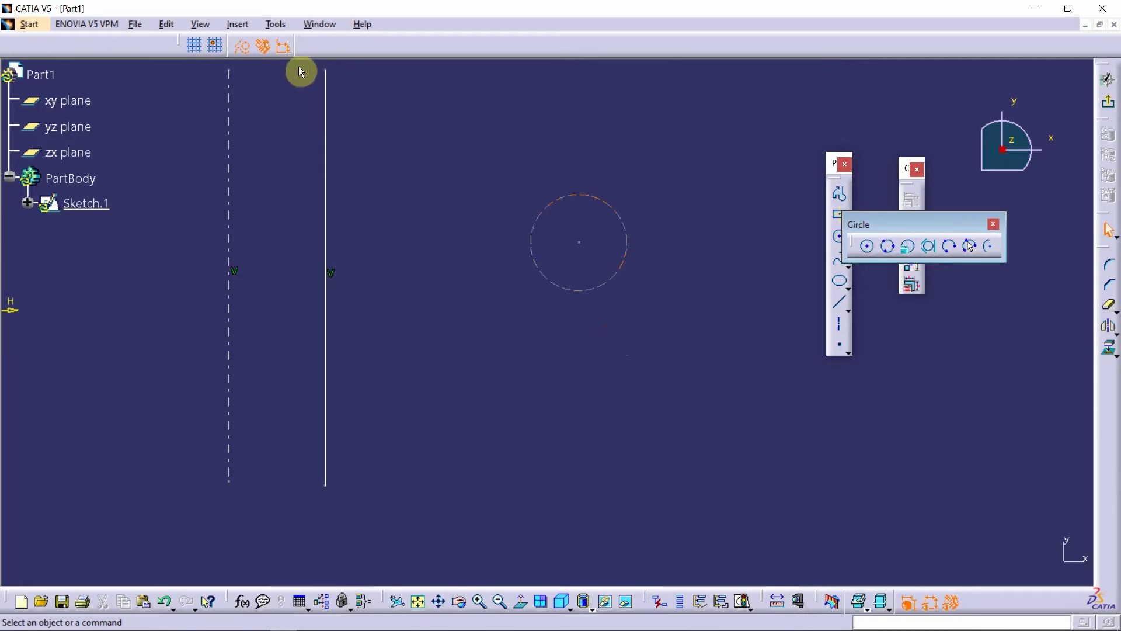
Switch back to standard elements and sketch a circle of about 21 mm radius below and to the right of the construction circle.
{"action": "left_click", "coordinate": [241, 52]}
{"action": "middle_click_drag", "start_coordinate": [801, 206], "coordinate": [743, 207]}
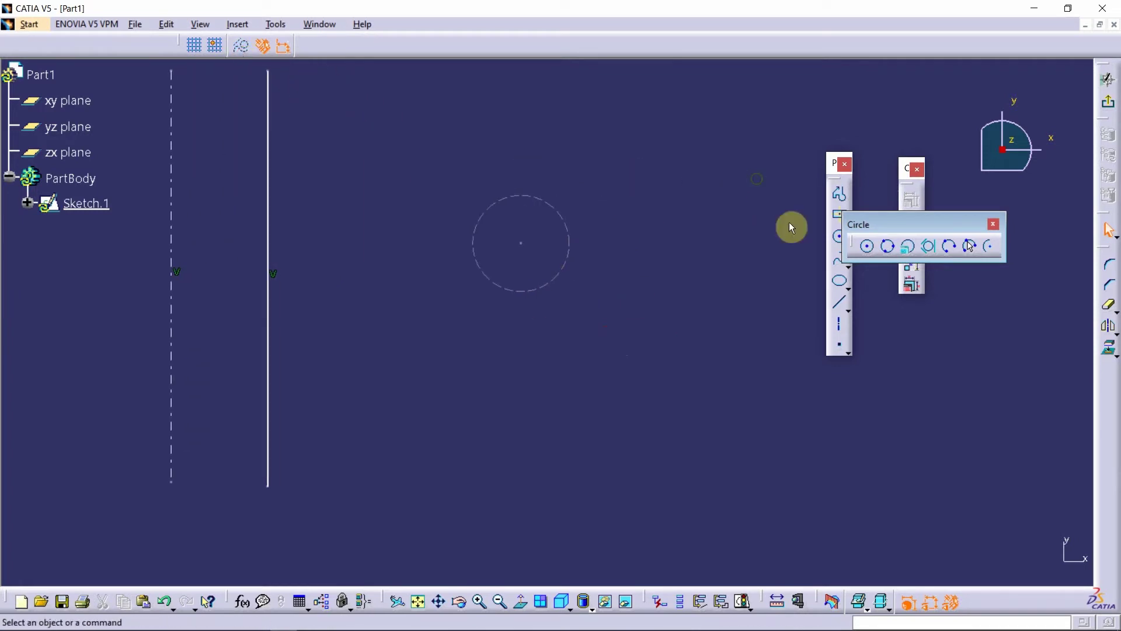
{"action": "left_click", "coordinate": [877, 248]}
{"action": "left_click", "coordinate": [611, 403]}
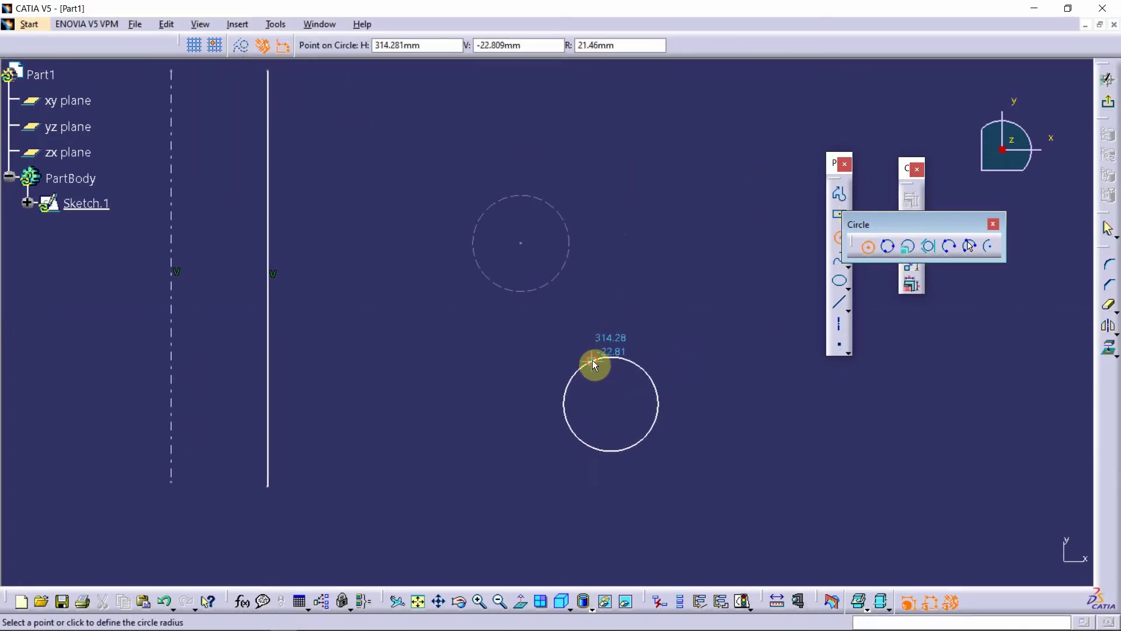
{"action": "left_click", "coordinate": [592, 361]}
{"action": "left_click", "coordinate": [713, 371]}
{"action": "left_click_drag", "start_coordinate": [688, 341], "coordinate": [541, 463]}
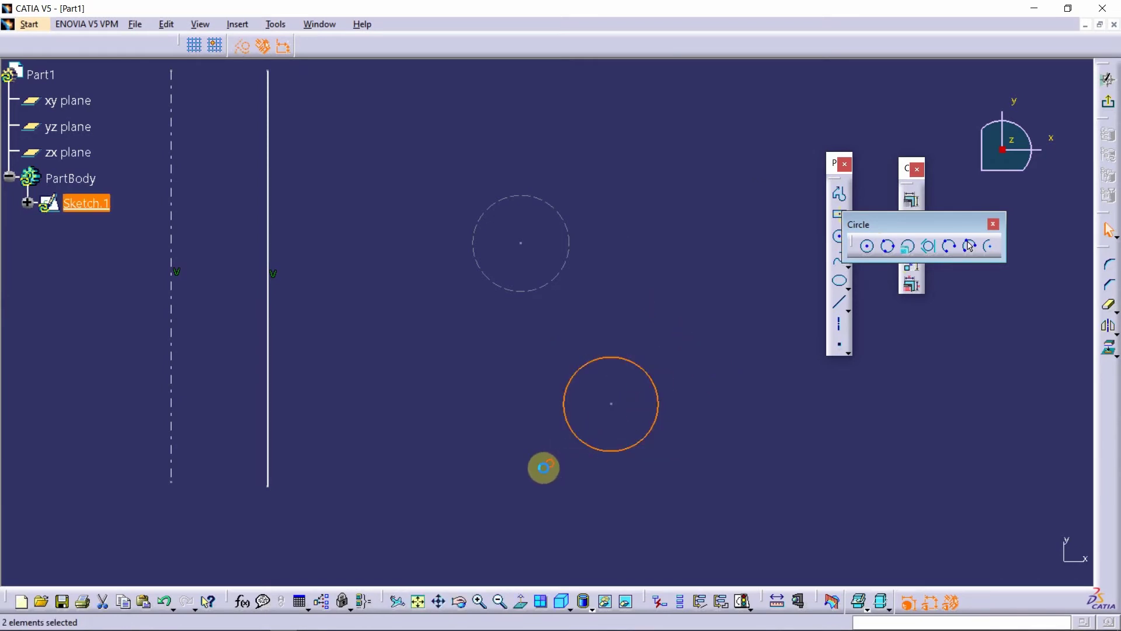
{"action": "left_click", "coordinate": [631, 289]}
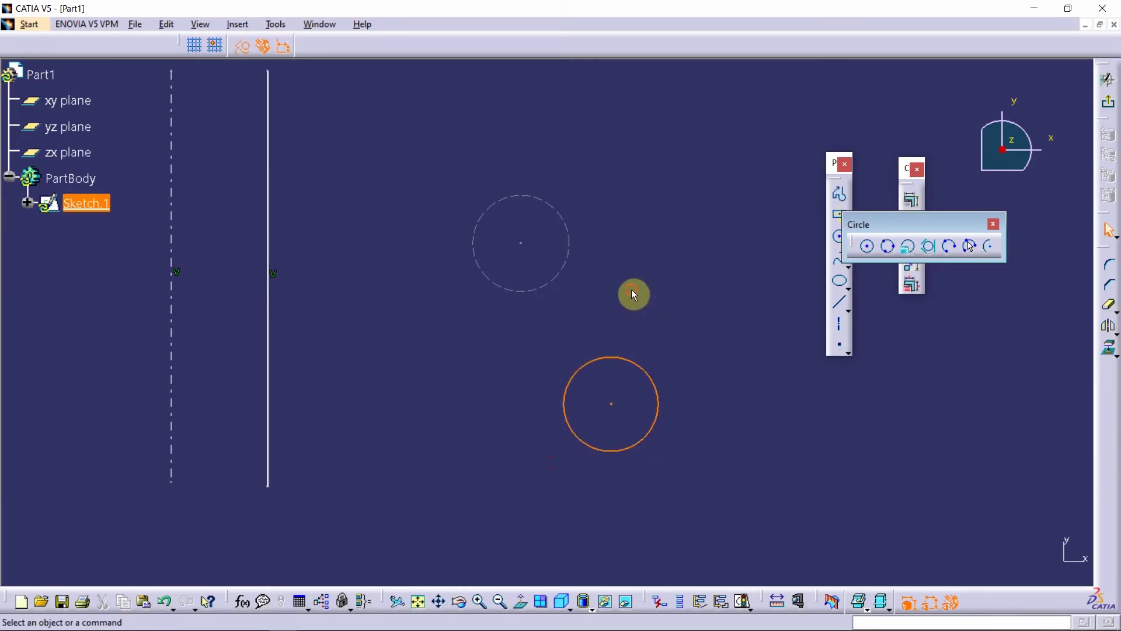
Close the floating set of circle tools and delete the axis, the vertical line and both circles.
{"action": "left_click", "coordinate": [993, 225]}
{"action": "middle_click_drag", "start_coordinate": [609, 224], "coordinate": [673, 304]}
{"action": "left_click", "coordinate": [627, 233]}
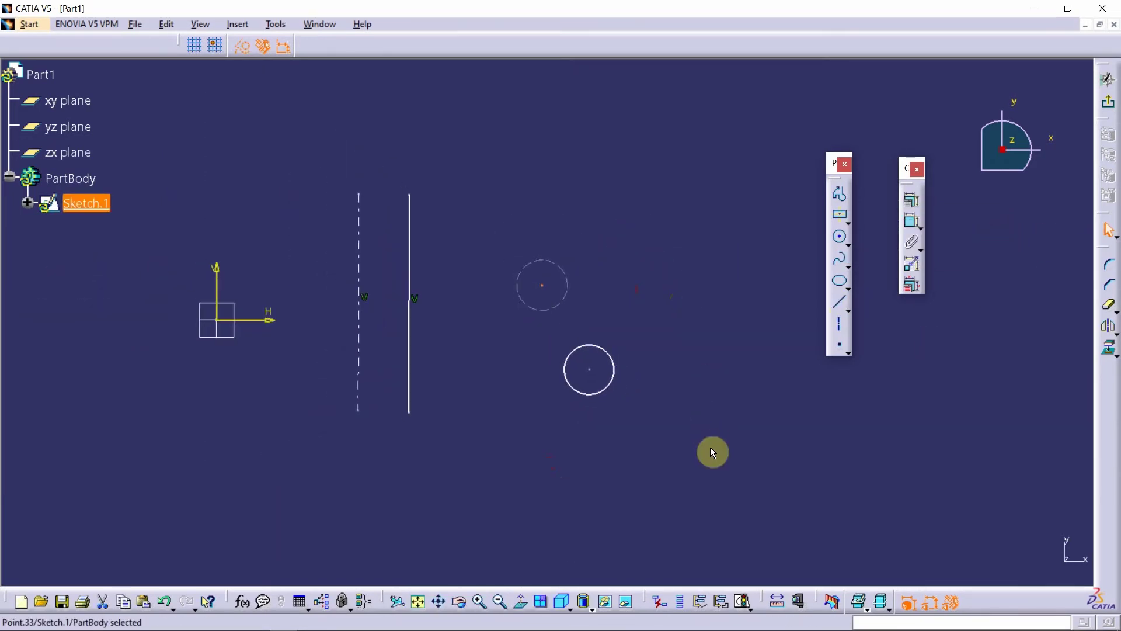
{"action": "left_click_drag", "start_coordinate": [719, 465], "coordinate": [290, 161]}
{"action": "key", "text": "Delete"}
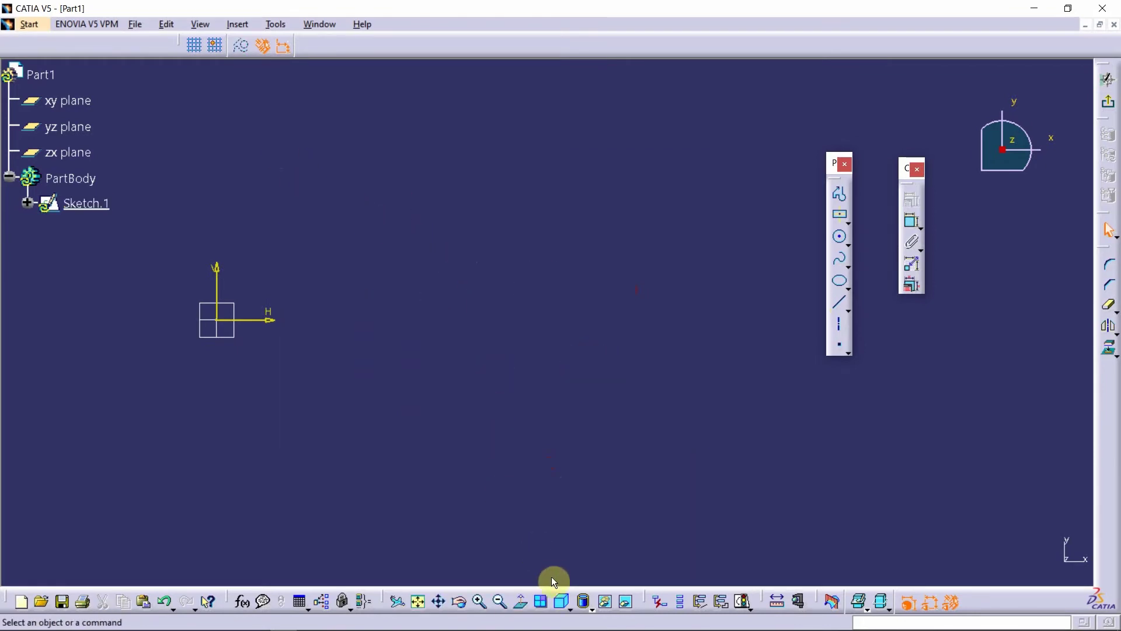
Sketch a nearly square centered rectangle with its center on the sketch origin.
{"action": "left_click", "coordinate": [515, 603]}
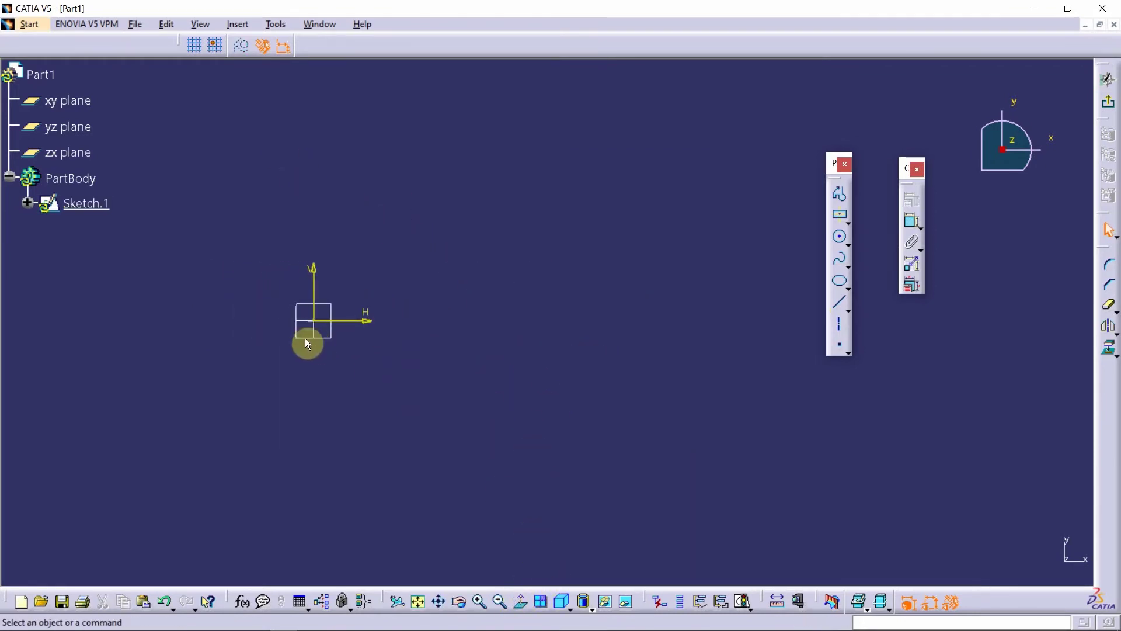
{"action": "mouse_move", "coordinate": [308, 344]}
{"action": "middle_mouse_down"}
{"action": "mouse_move", "coordinate": [483, 343]}
{"action": "mouse_move", "coordinate": [514, 303]}
{"action": "middle_mouse_up"}
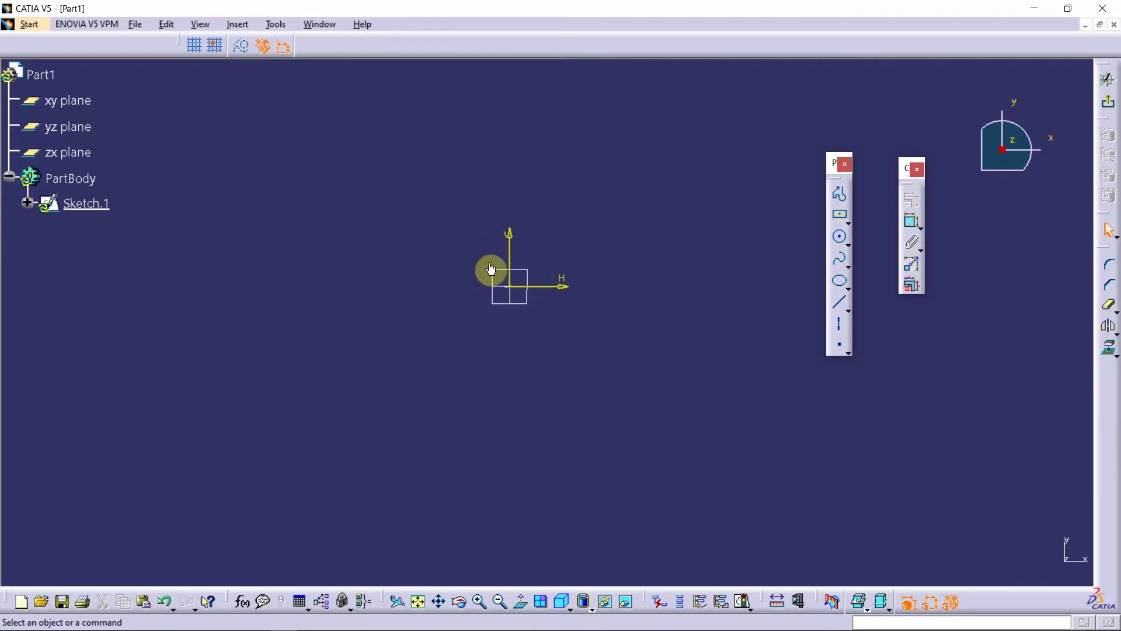
{"action": "mouse_move", "coordinate": [536, 359]}
{"action": "middle_mouse_down"}
{"action": "mouse_move", "coordinate": [523, 321]}
{"action": "mouse_move", "coordinate": [549, 345]}
{"action": "mouse_move", "coordinate": [542, 329]}
{"action": "mouse_move", "coordinate": [608, 318]}
{"action": "mouse_move", "coordinate": [596, 268]}
{"action": "mouse_move", "coordinate": [482, 326]}
{"action": "mouse_move", "coordinate": [638, 253]}
{"action": "mouse_move", "coordinate": [560, 409]}
{"action": "middle_mouse_up"}
{"action": "left_click", "coordinate": [521, 601]}
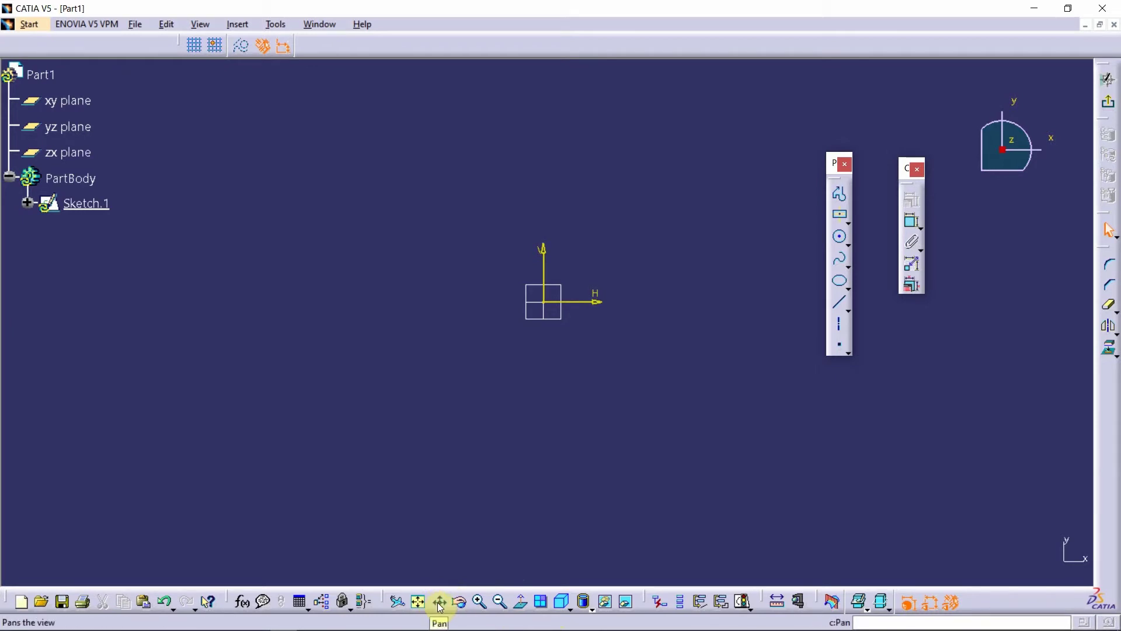
{"action": "mouse_move", "coordinate": [619, 323]}
{"action": "left_mouse_down"}
{"action": "mouse_move", "coordinate": [578, 316]}
{"action": "mouse_move", "coordinate": [612, 319]}
{"action": "mouse_move", "coordinate": [634, 349]}
{"action": "left_mouse_up"}
{"action": "left_click", "coordinate": [841, 216]}
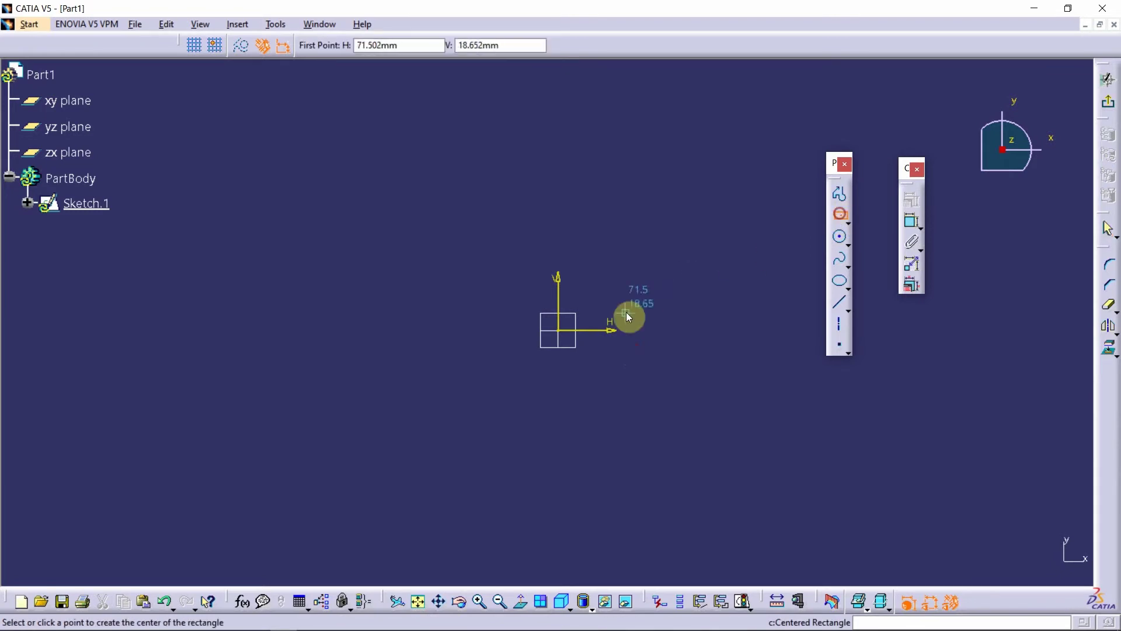
{"action": "left_click", "coordinate": [559, 331]}
{"action": "left_click", "coordinate": [667, 432]}
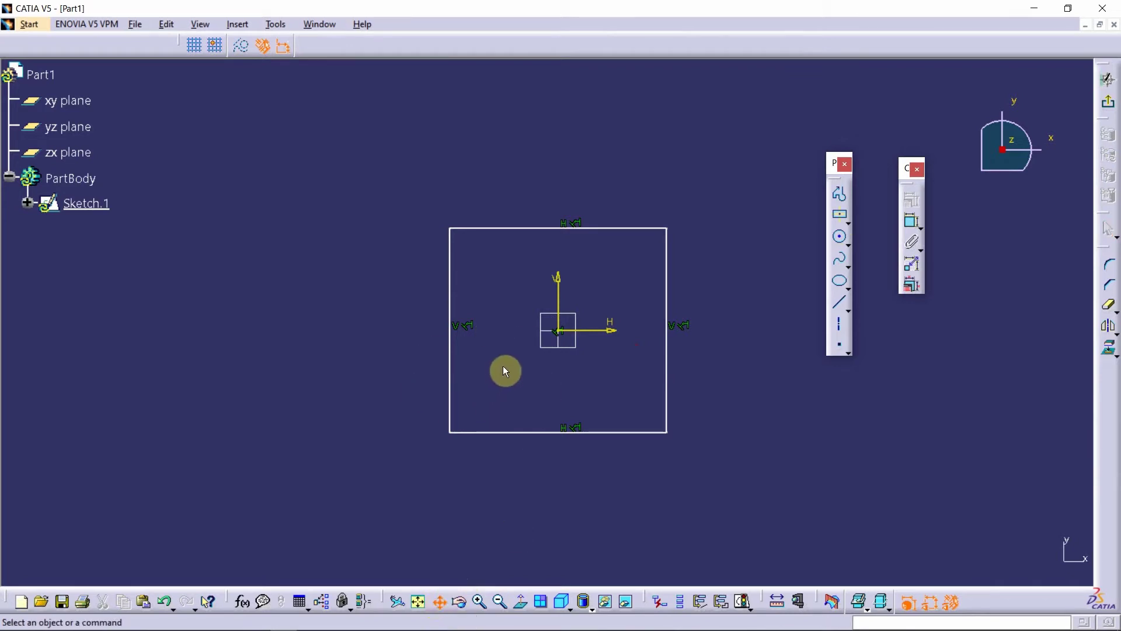
Examine the centered rectangle with the pan, rotate, zoom in and zoom out view tools, and restore the view normal to the sketch plane.
{"action": "mouse_move", "coordinate": [506, 371]}
{"action": "middle_mouse_down"}
{"action": "mouse_move", "coordinate": [654, 303]}
{"action": "mouse_move", "coordinate": [493, 351]}
{"action": "mouse_move", "coordinate": [486, 330]}
{"action": "middle_mouse_up"}
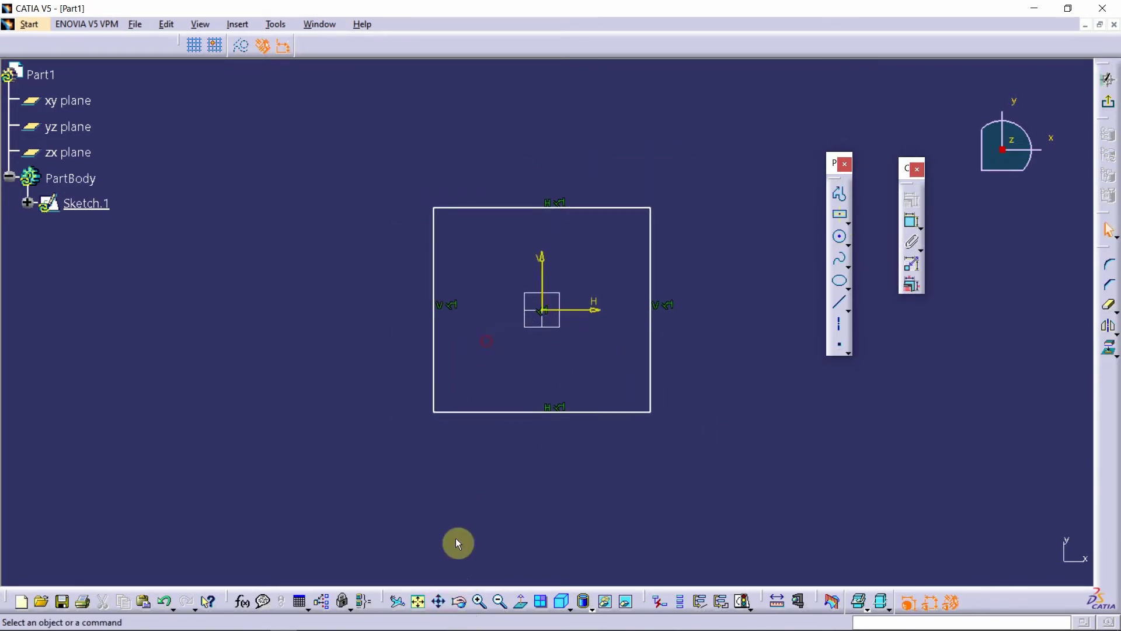
{"action": "left_click", "coordinate": [461, 602]}
{"action": "mouse_move", "coordinate": [514, 383]}
{"action": "left_mouse_down"}
{"action": "mouse_move", "coordinate": [548, 466]}
{"action": "mouse_move", "coordinate": [513, 294]}
{"action": "mouse_move", "coordinate": [581, 303]}
{"action": "mouse_move", "coordinate": [675, 363]}
{"action": "mouse_move", "coordinate": [655, 216]}
{"action": "mouse_move", "coordinate": [621, 383]}
{"action": "left_mouse_up"}
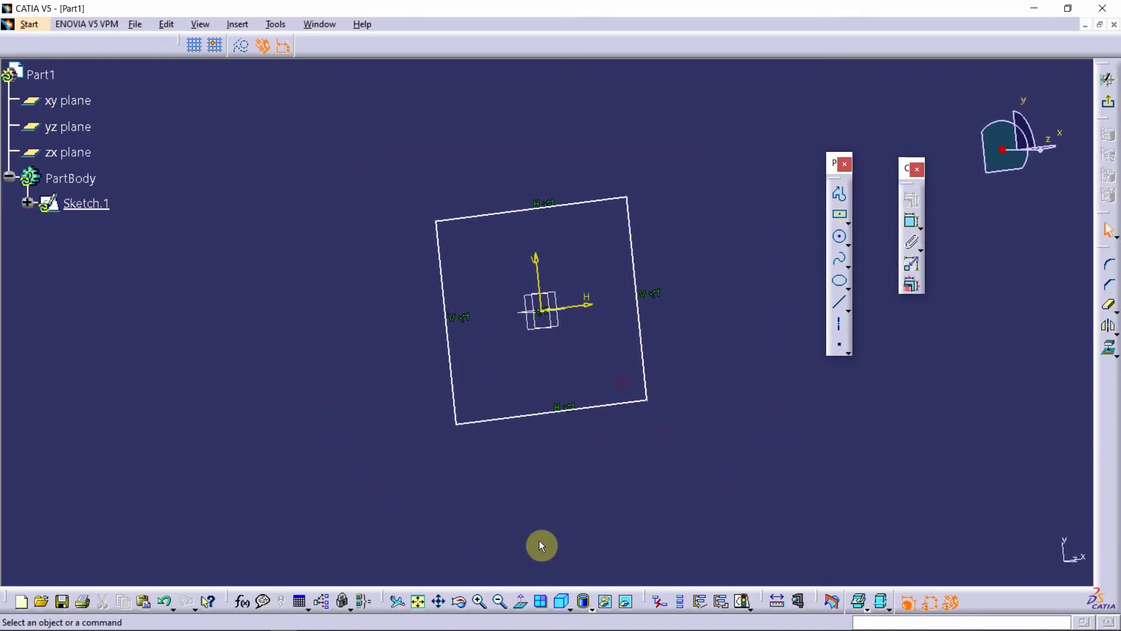
{"action": "left_click", "coordinate": [482, 609]}
{"action": "left_click", "coordinate": [476, 607]}
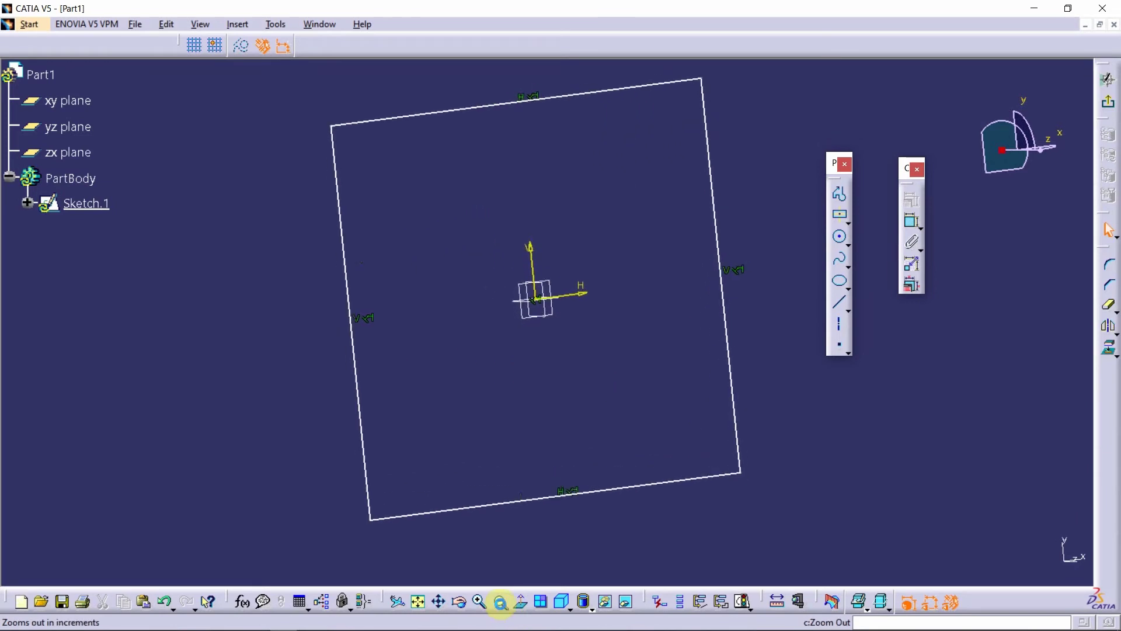
{"action": "left_click", "coordinate": [500, 601]}
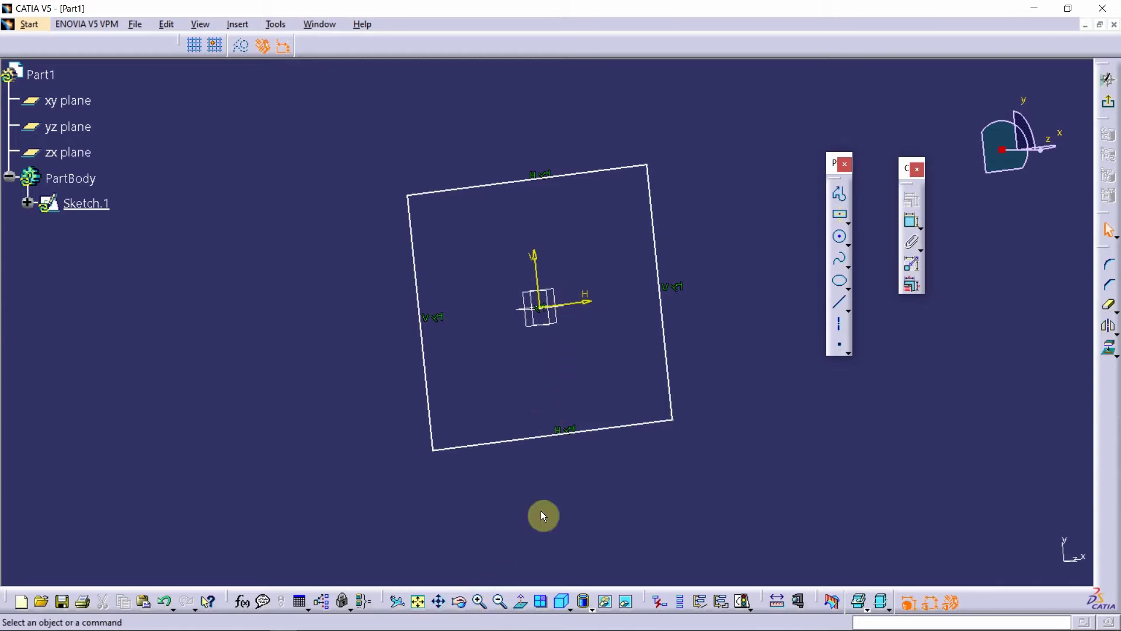
{"action": "left_click", "coordinate": [522, 602]}
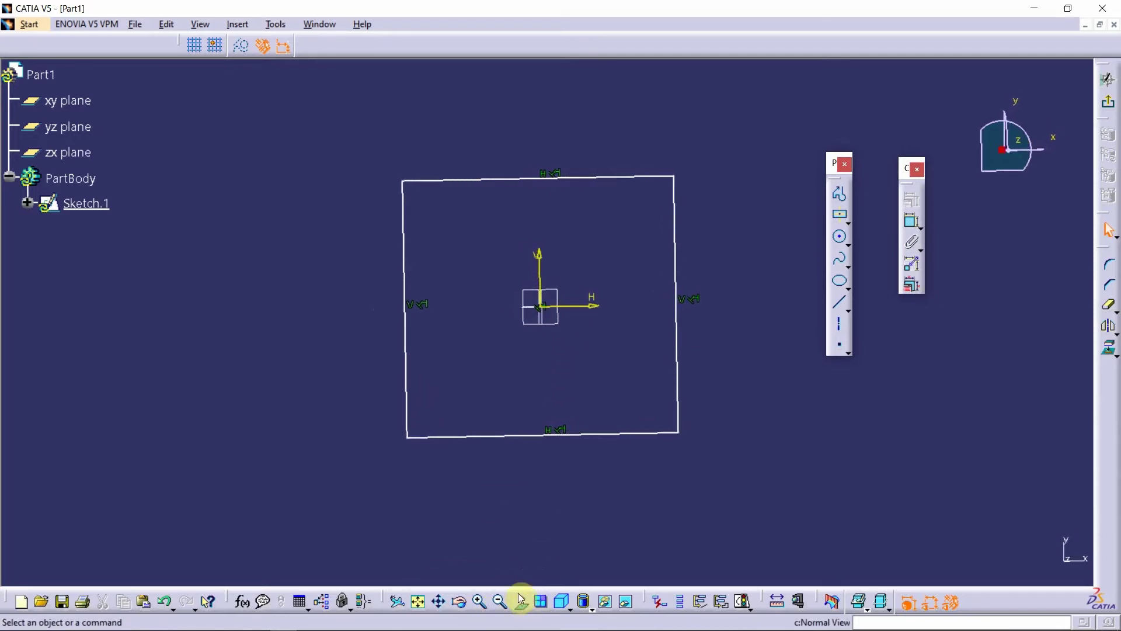
{"action": "mouse_move", "coordinate": [344, 97]}
{"action": "left_mouse_down"}
{"action": "mouse_move", "coordinate": [638, 428]}
{"action": "mouse_move", "coordinate": [731, 509]}
{"action": "left_mouse_up"}
{"action": "left_click", "coordinate": [770, 429]}
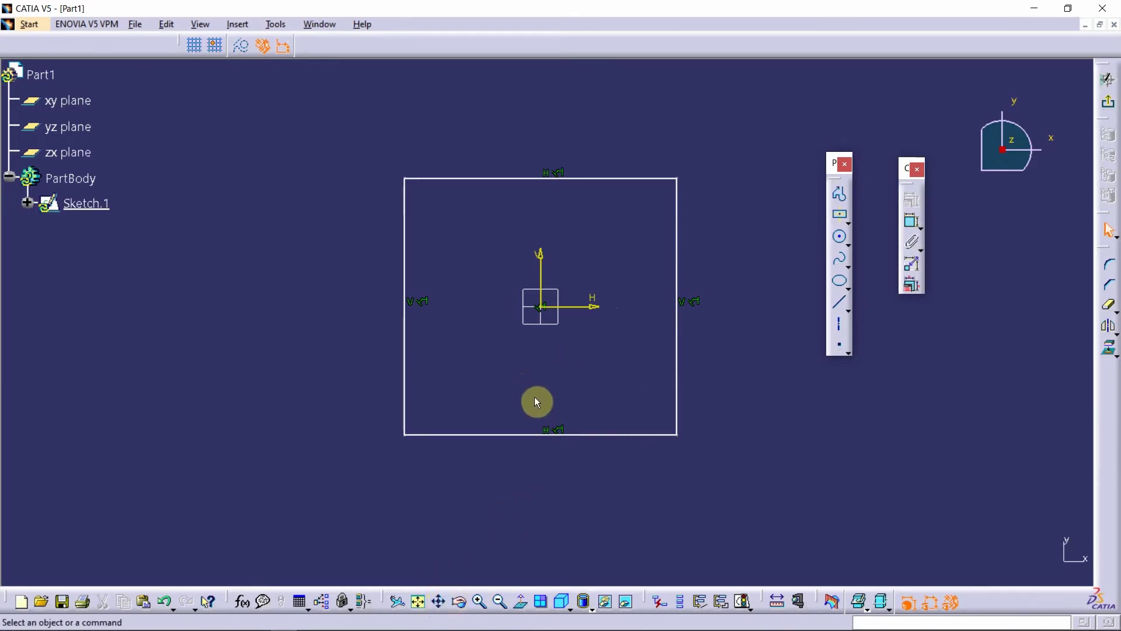
Examine the rectangle by freely panning, rotating and zooming the sketch view, realigning it normal to the sketch plane.
{"action": "mouse_move", "coordinate": [537, 402]}
{"action": "middle_mouse_down"}
{"action": "mouse_move", "coordinate": [583, 428]}
{"action": "mouse_move", "coordinate": [508, 401]}
{"action": "mouse_move", "coordinate": [537, 349]}
{"action": "mouse_move", "coordinate": [663, 343]}
{"action": "mouse_move", "coordinate": [493, 361]}
{"action": "mouse_move", "coordinate": [523, 418]}
{"action": "mouse_move", "coordinate": [484, 380]}
{"action": "mouse_move", "coordinate": [508, 378]}
{"action": "mouse_move", "coordinate": [573, 454]}
{"action": "middle_mouse_up"}
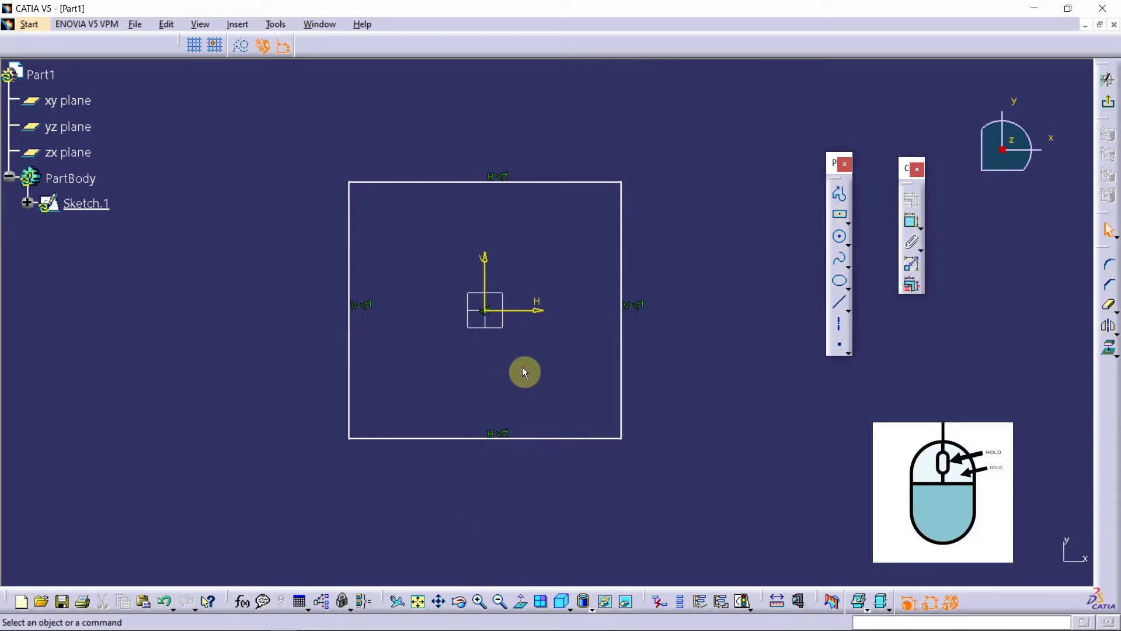
{"action": "mouse_move", "coordinate": [524, 378]}
{"action": "middle_mouse_down"}
{"action": "mouse_move", "coordinate": [475, 342]}
{"action": "mouse_move", "coordinate": [498, 218]}
{"action": "mouse_move", "coordinate": [657, 263]}
{"action": "mouse_move", "coordinate": [596, 243]}
{"action": "mouse_move", "coordinate": [589, 471]}
{"action": "mouse_move", "coordinate": [596, 218]}
{"action": "mouse_move", "coordinate": [571, 425]}
{"action": "mouse_move", "coordinate": [585, 306]}
{"action": "mouse_move", "coordinate": [510, 358]}
{"action": "middle_mouse_up"}
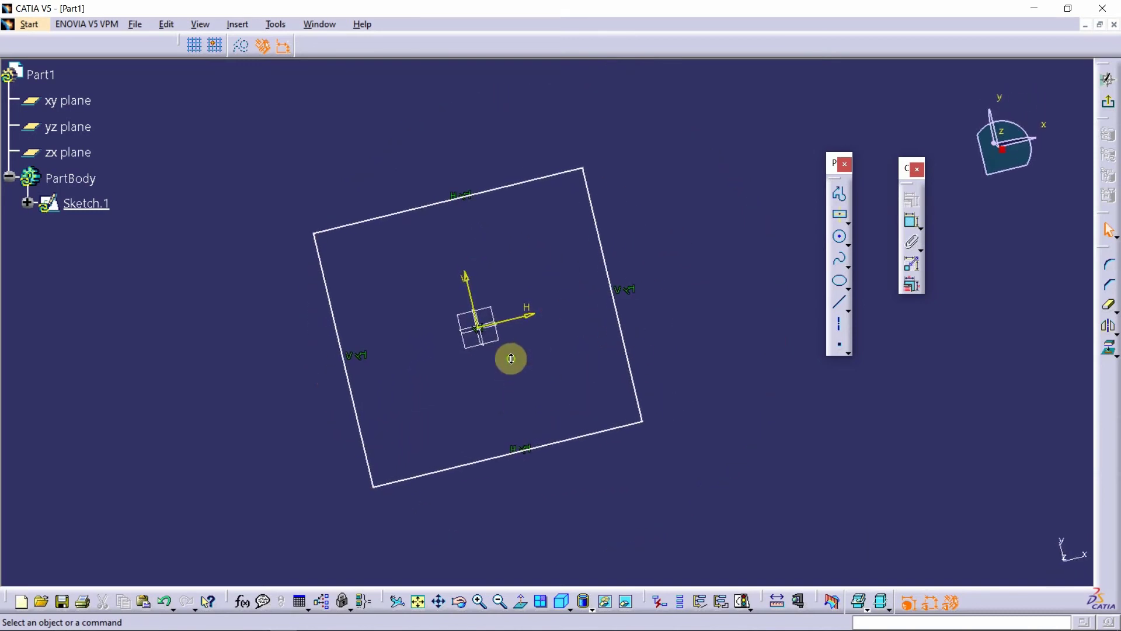
{"action": "mouse_move", "coordinate": [470, 395]}
{"action": "middle_mouse_down"}
{"action": "mouse_move", "coordinate": [495, 356]}
{"action": "mouse_move", "coordinate": [511, 412]}
{"action": "mouse_move", "coordinate": [514, 222]}
{"action": "mouse_move", "coordinate": [520, 397]}
{"action": "mouse_move", "coordinate": [533, 268]}
{"action": "mouse_move", "coordinate": [541, 330]}
{"action": "mouse_move", "coordinate": [476, 288]}
{"action": "mouse_move", "coordinate": [579, 357]}
{"action": "mouse_move", "coordinate": [606, 263]}
{"action": "mouse_move", "coordinate": [564, 362]}
{"action": "middle_mouse_up"}
{"action": "left_click", "coordinate": [507, 372]}
{"action": "left_click", "coordinate": [522, 607]}
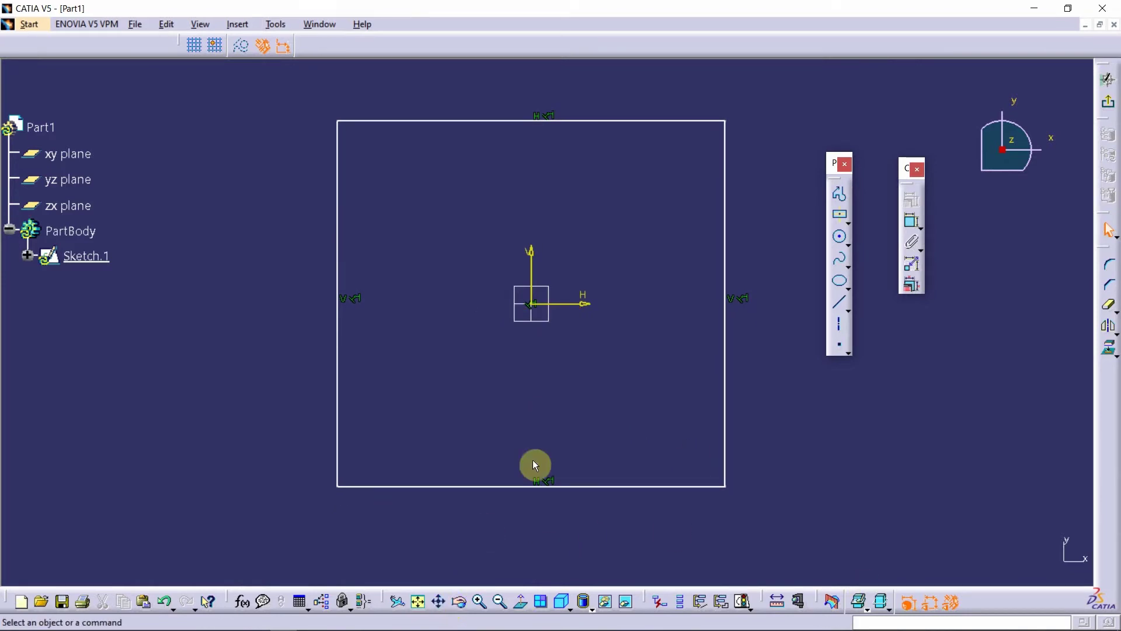
{"action": "mouse_move", "coordinate": [587, 395]}
{"action": "middle_mouse_down"}
{"action": "mouse_move", "coordinate": [658, 413]}
{"action": "mouse_move", "coordinate": [654, 348]}
{"action": "mouse_move", "coordinate": [544, 400]}
{"action": "mouse_move", "coordinate": [467, 400]}
{"action": "mouse_move", "coordinate": [516, 370]}
{"action": "mouse_move", "coordinate": [534, 386]}
{"action": "mouse_move", "coordinate": [522, 376]}
{"action": "middle_mouse_up"}
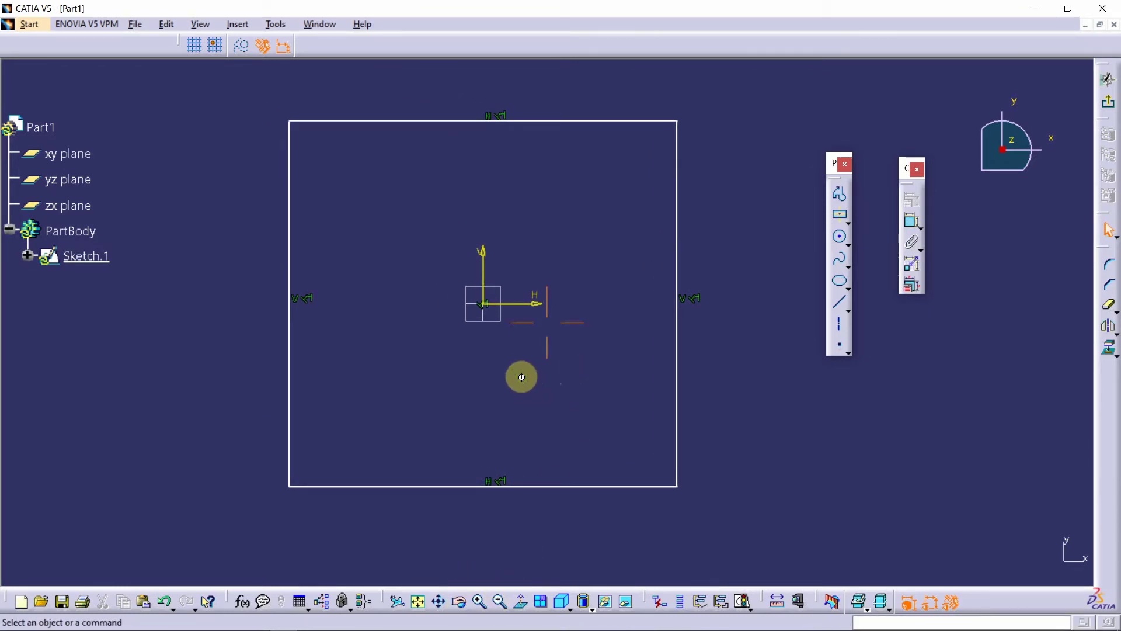
{"action": "mouse_move", "coordinate": [522, 381]}
{"action": "middle_mouse_down"}
{"action": "mouse_move", "coordinate": [624, 368]}
{"action": "mouse_move", "coordinate": [545, 378]}
{"action": "mouse_move", "coordinate": [626, 310]}
{"action": "mouse_move", "coordinate": [549, 378]}
{"action": "mouse_move", "coordinate": [523, 443]}
{"action": "middle_mouse_up"}
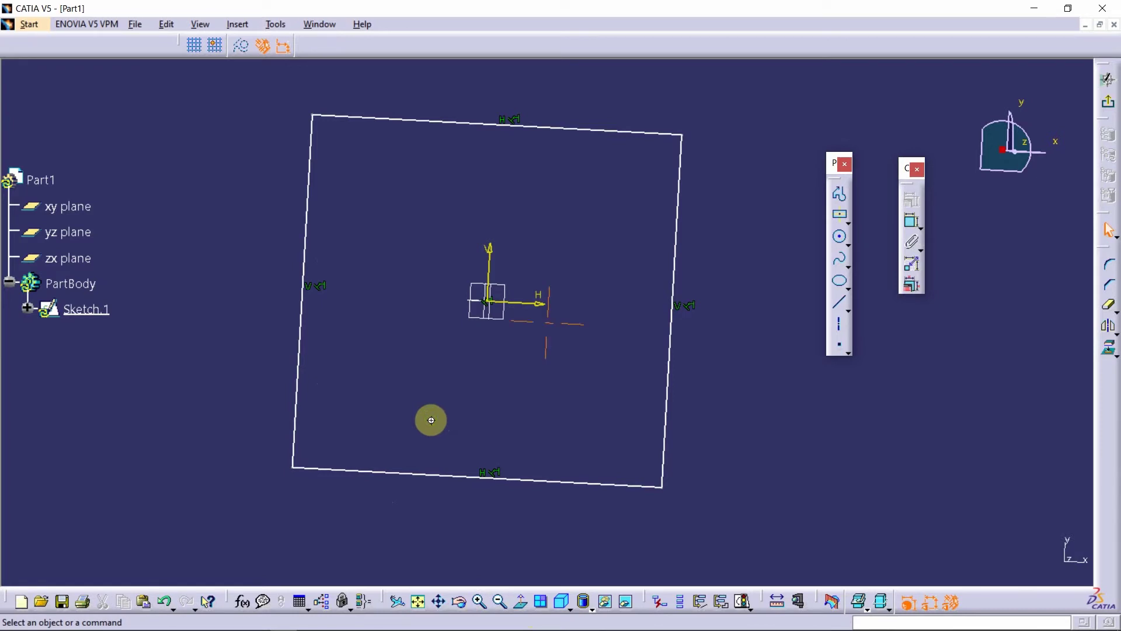
{"action": "mouse_move", "coordinate": [431, 421]}
{"action": "middle_mouse_down", "text": "ctrl"}
{"action": "mouse_move", "coordinate": [438, 458]}
{"action": "mouse_move", "coordinate": [453, 378]}
{"action": "mouse_move", "coordinate": [489, 420]}
{"action": "mouse_move", "coordinate": [493, 475]}
{"action": "middle_mouse_up", "text": "ctrl"}
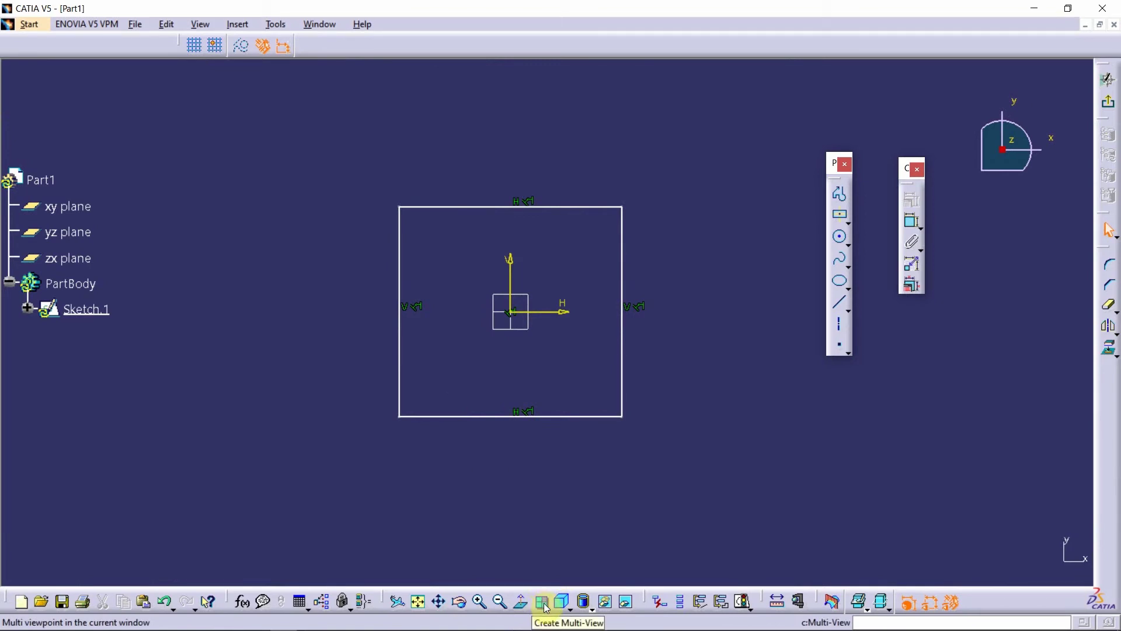
Show the sketch in the four-viewport multi-view layout, check each viewport and return to the single view.
{"action": "left_click", "coordinate": [542, 602]}
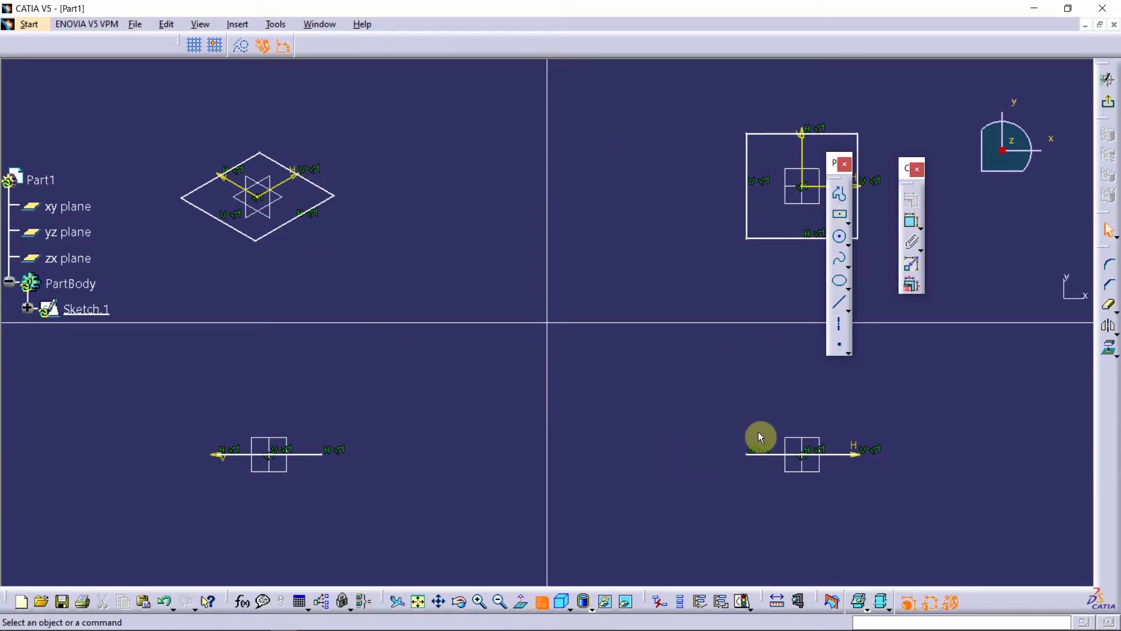
{"action": "left_click", "coordinate": [149, 119]}
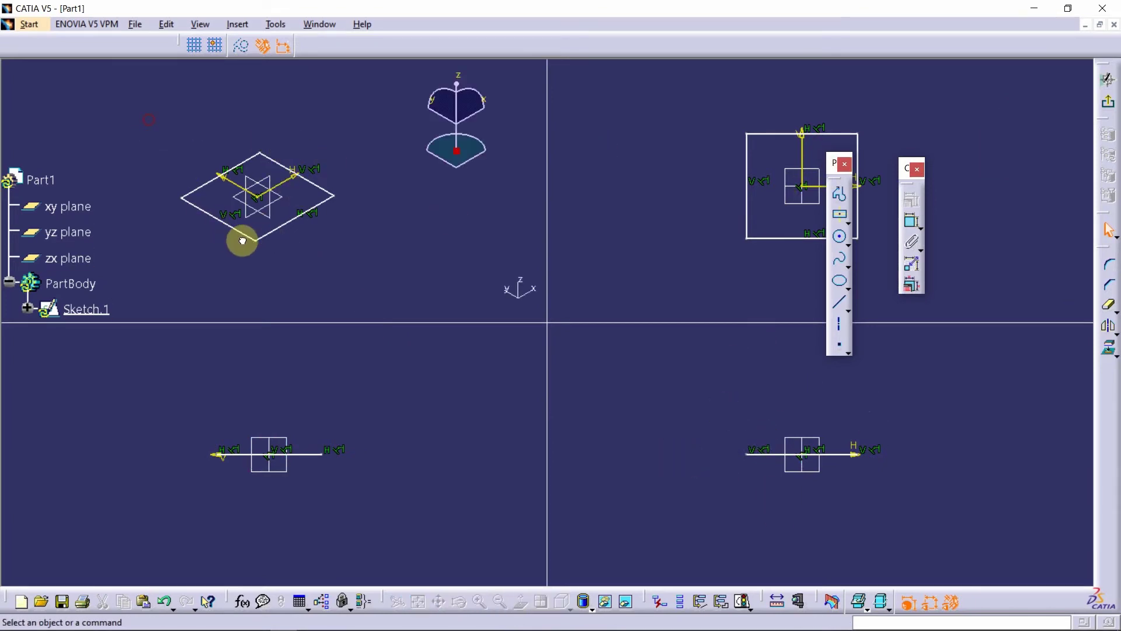
{"action": "mouse_move", "coordinate": [656, 117]}
{"action": "left_mouse_down"}
{"action": "mouse_move", "coordinate": [829, 259]}
{"action": "mouse_move", "coordinate": [909, 275]}
{"action": "left_mouse_up"}
{"action": "left_click", "coordinate": [419, 464]}
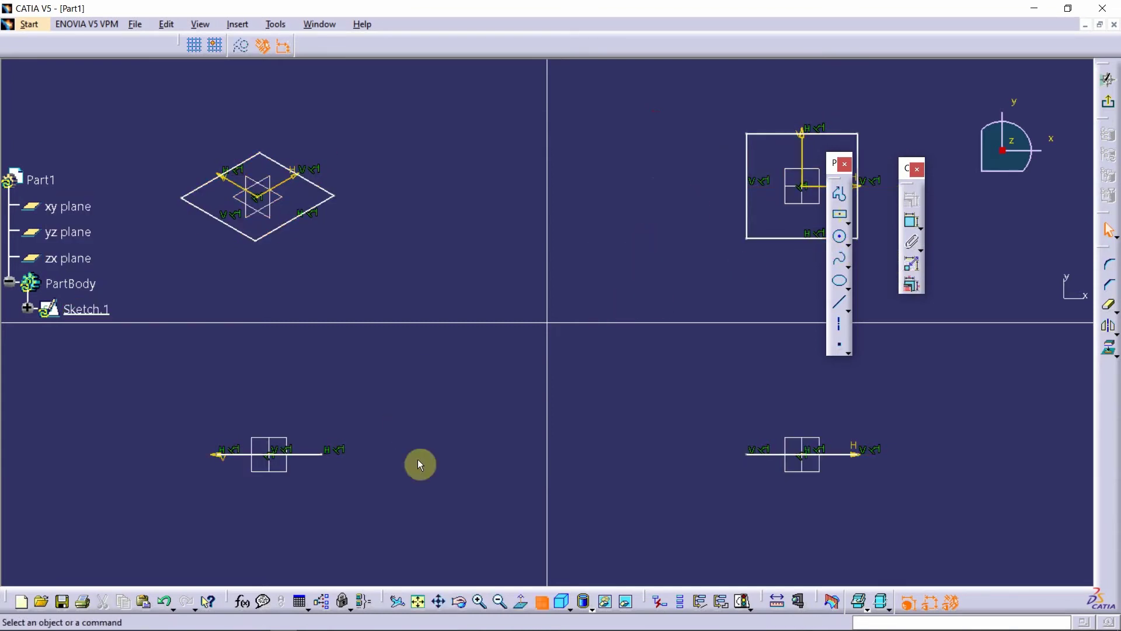
{"action": "left_click", "coordinate": [543, 607]}
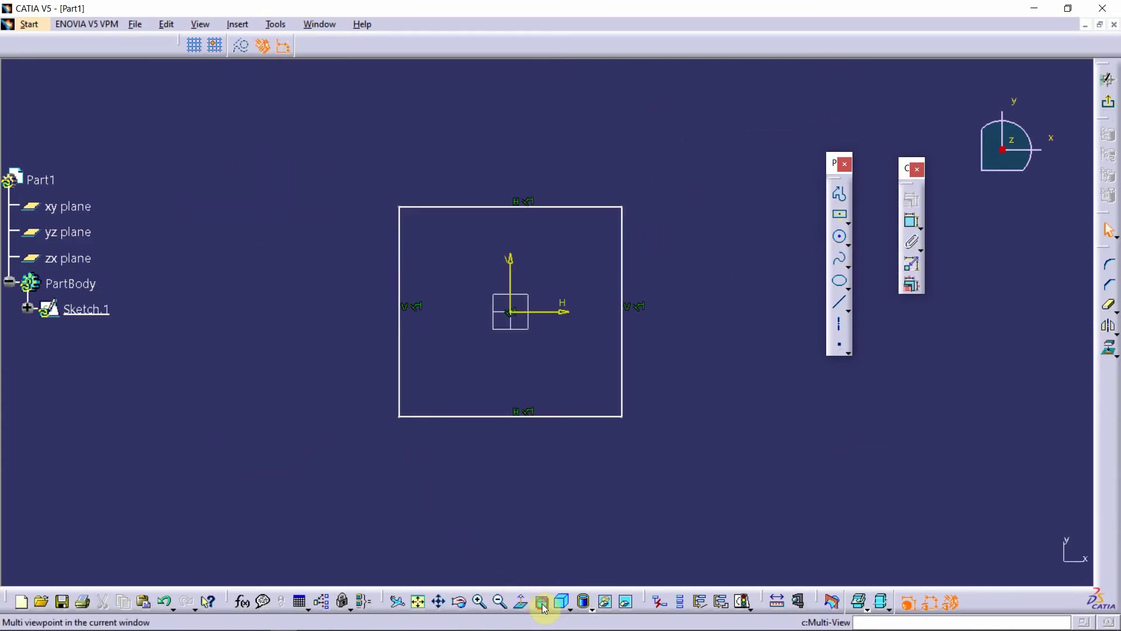
View the rectangle in the isometric view, look through the other standard views and return to the normal view.
{"action": "left_click", "coordinate": [571, 606]}
{"action": "left_click", "coordinate": [586, 479]}
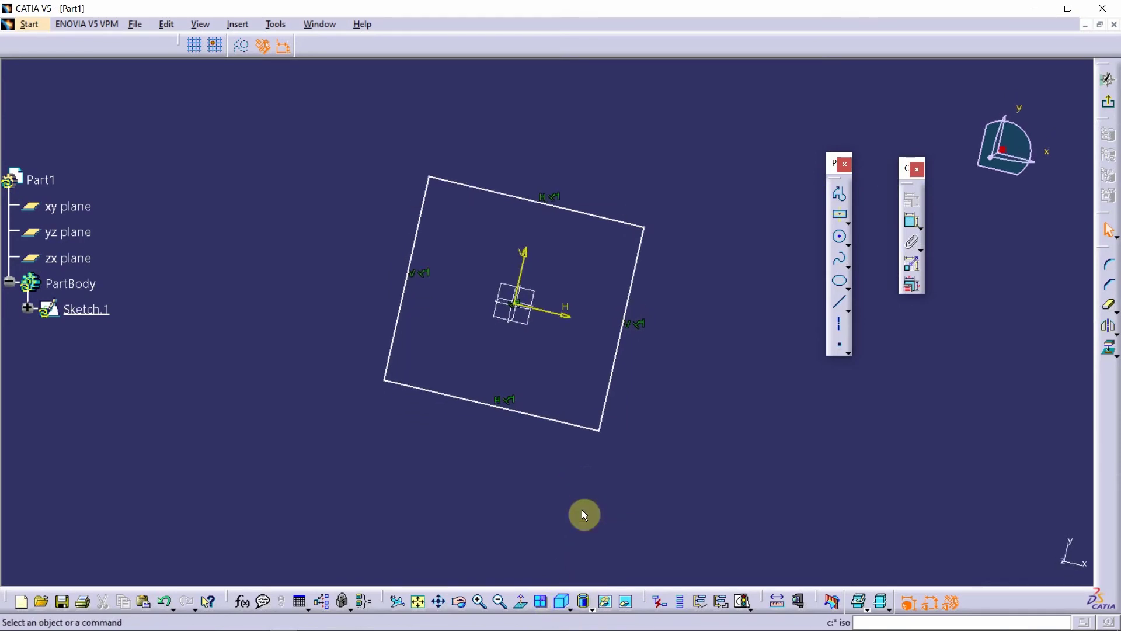
{"action": "left_click", "coordinate": [567, 609]}
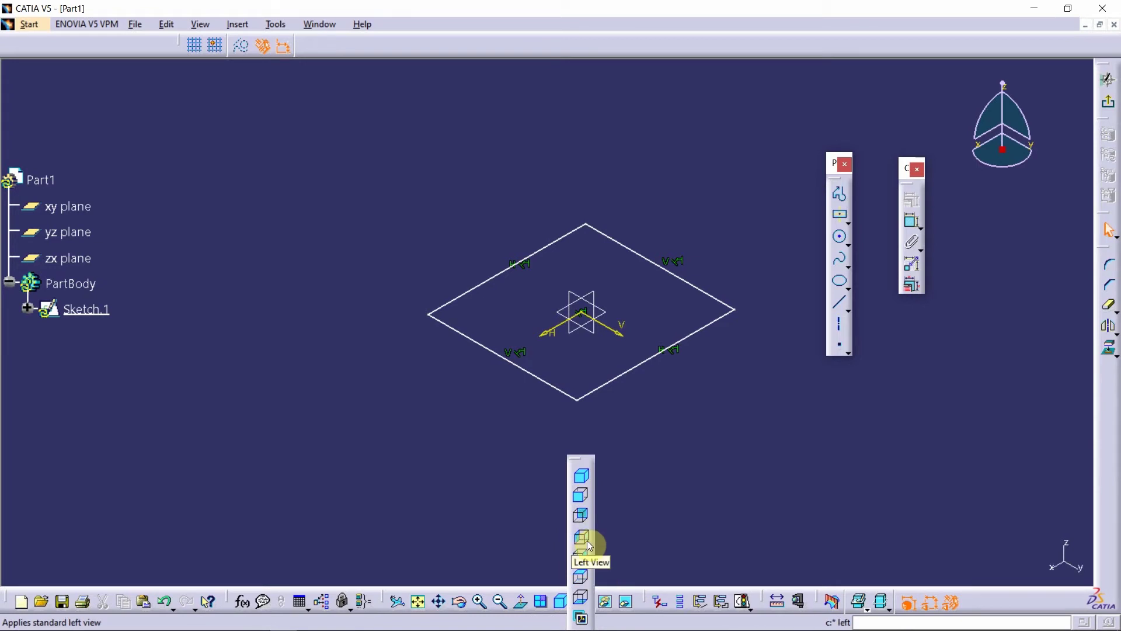
{"action": "left_click", "coordinate": [640, 513]}
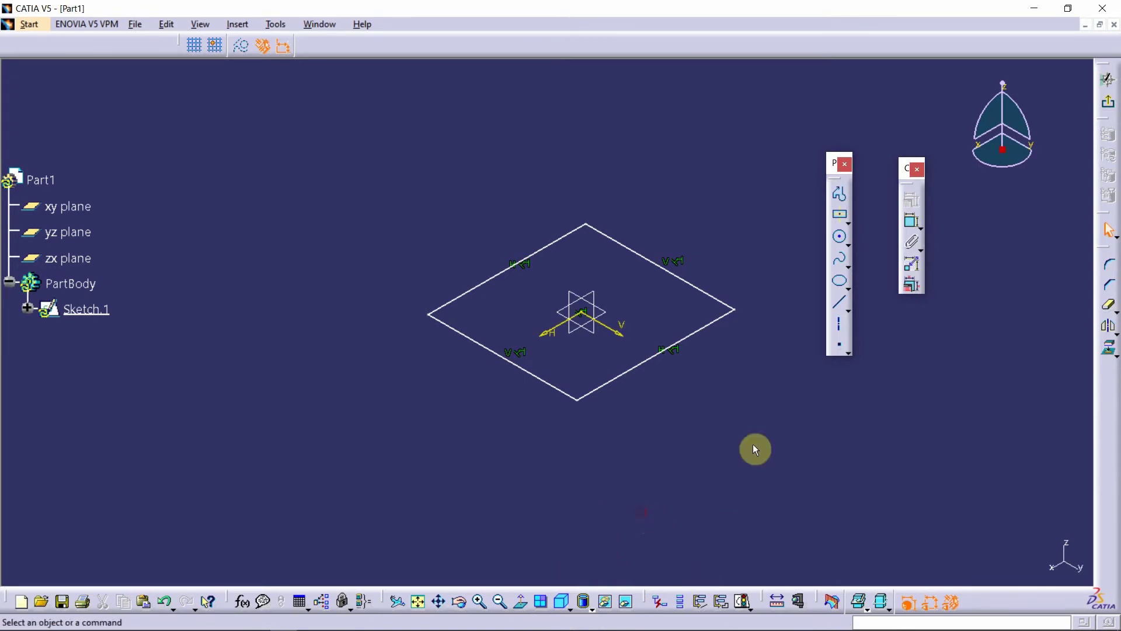
{"action": "left_click", "coordinate": [522, 600]}
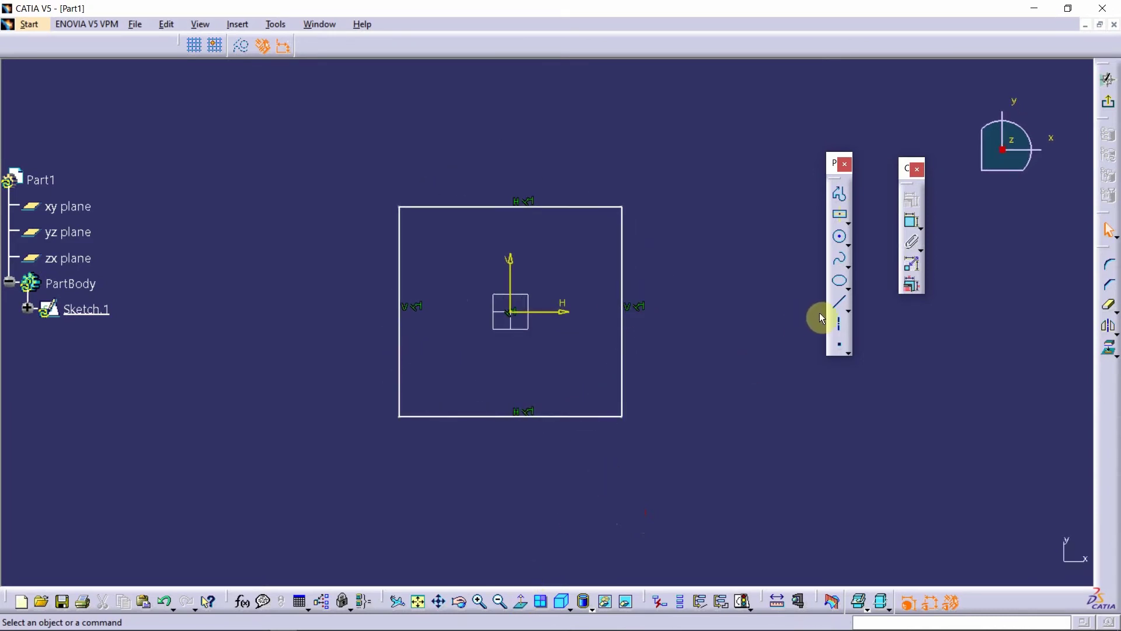
Delete the centered rectangle together with all its constraints from the sketch.
{"action": "middle_click_drag", "start_coordinate": [963, 349], "coordinate": [877, 151]}
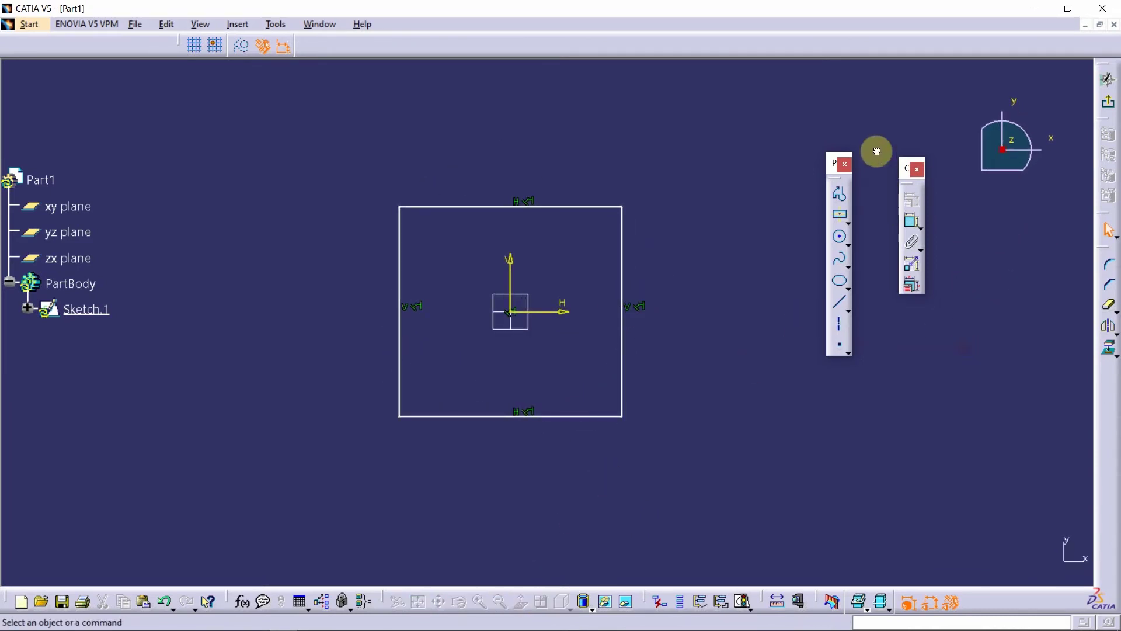
{"action": "key", "text": "ctrl+a"}
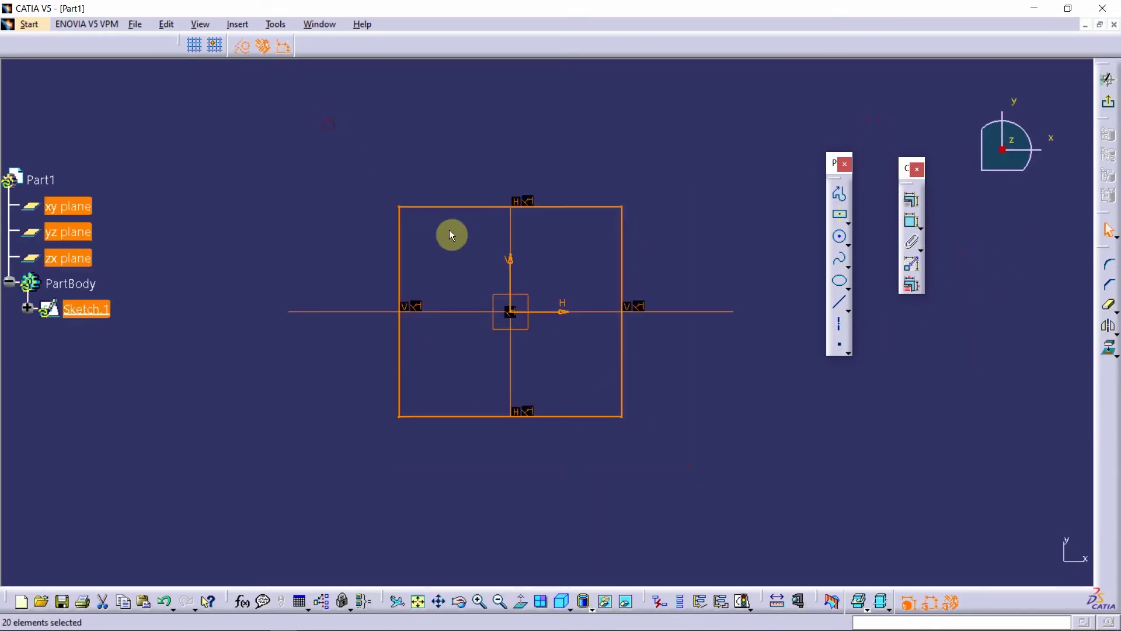
{"action": "key", "text": "Delete"}
Sketch a vertical line above and about 126 mm to the right of the sketch origin, and select its vertical constraint for inspection.
{"action": "left_click", "coordinate": [839, 301]}
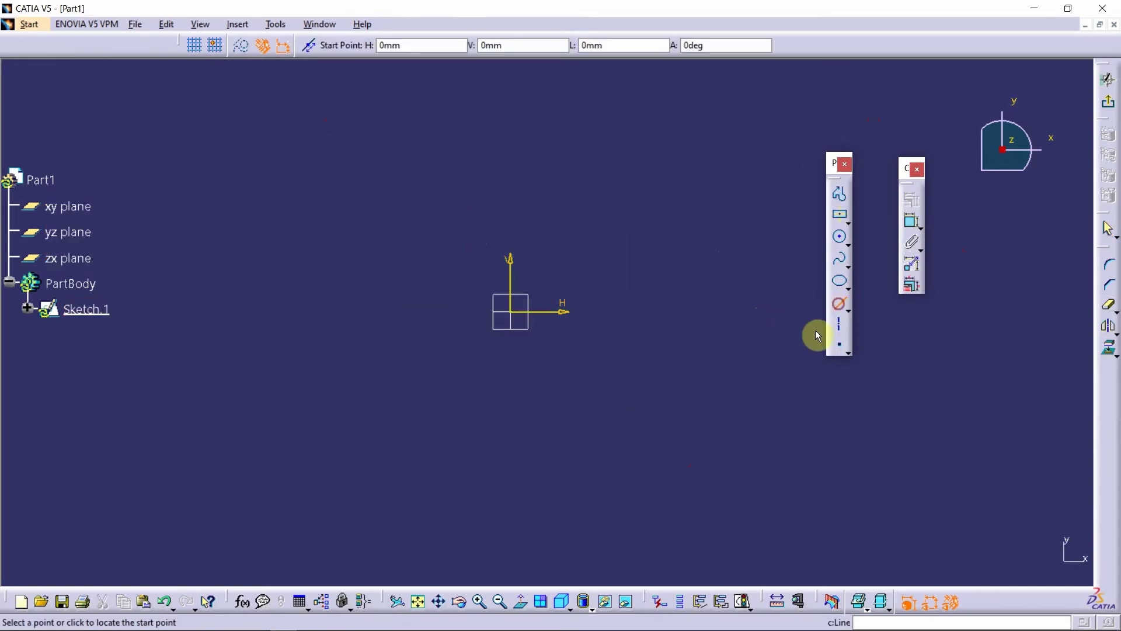
{"action": "middle_click_drag", "start_coordinate": [583, 223], "coordinate": [528, 278]}
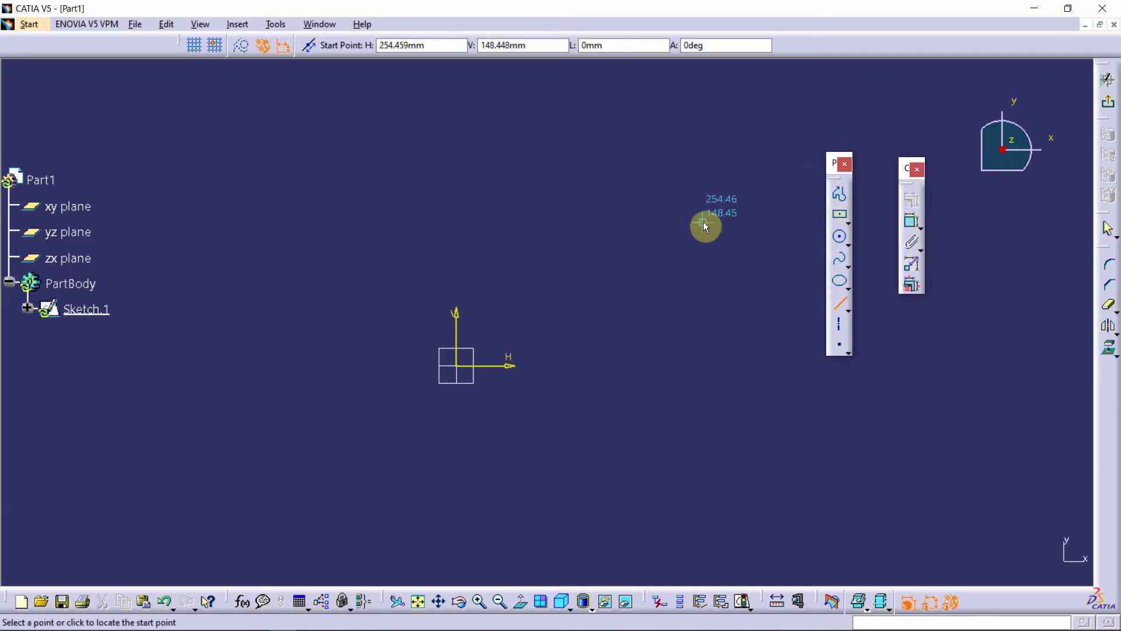
{"action": "middle_click_drag", "start_coordinate": [613, 240], "coordinate": [577, 238]}
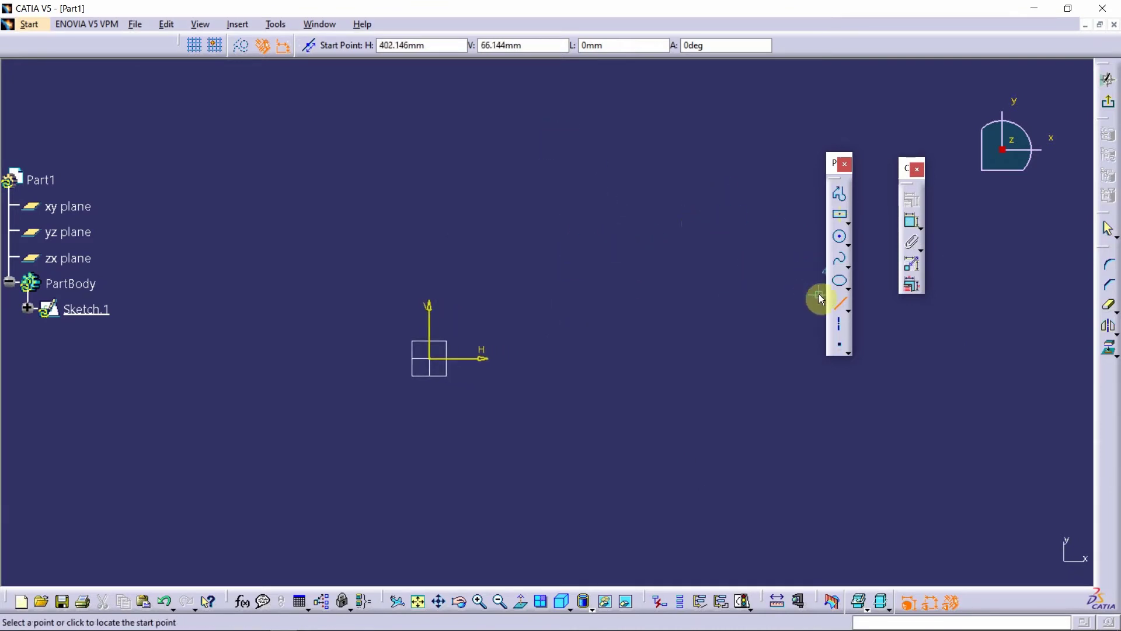
{"action": "left_click", "coordinate": [551, 134]}
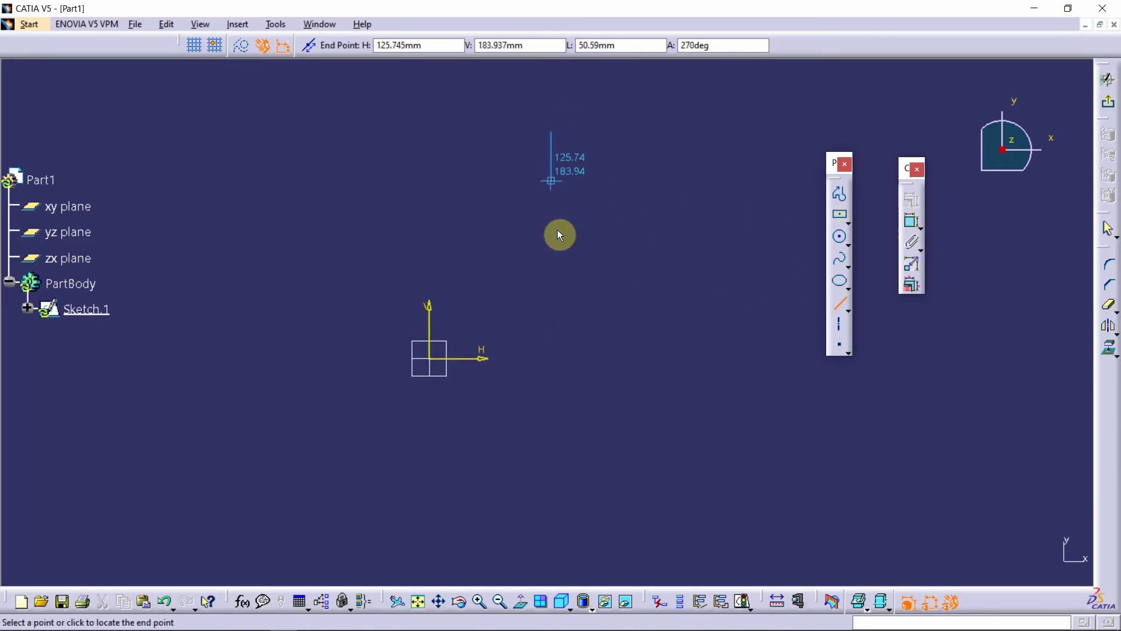
{"action": "left_click", "coordinate": [553, 278]}
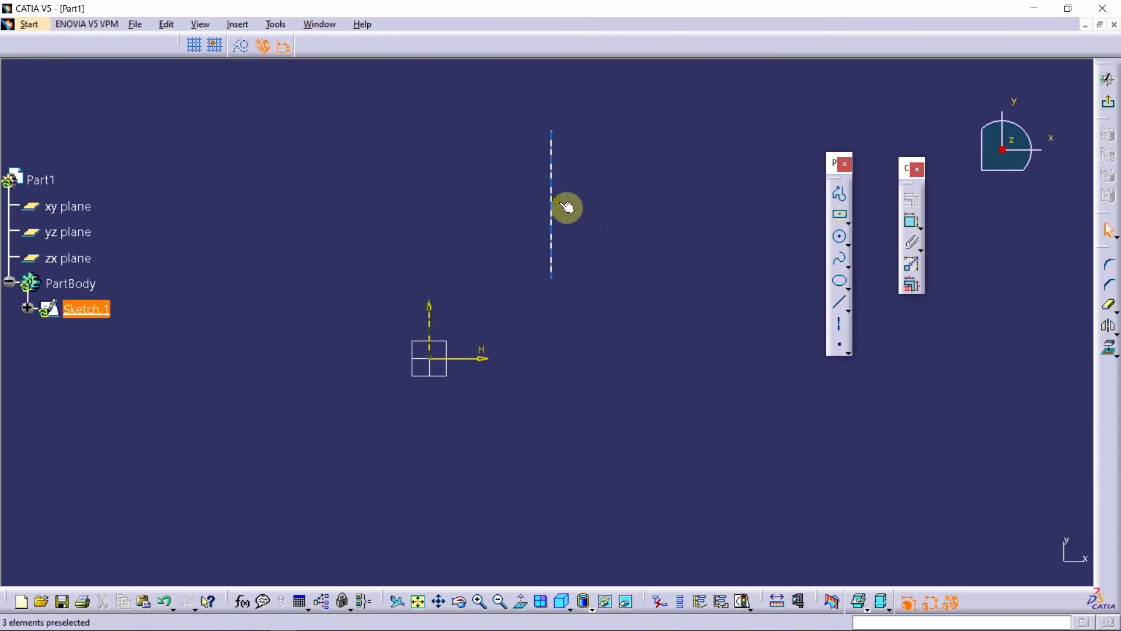
{"action": "left_click", "coordinate": [569, 213]}
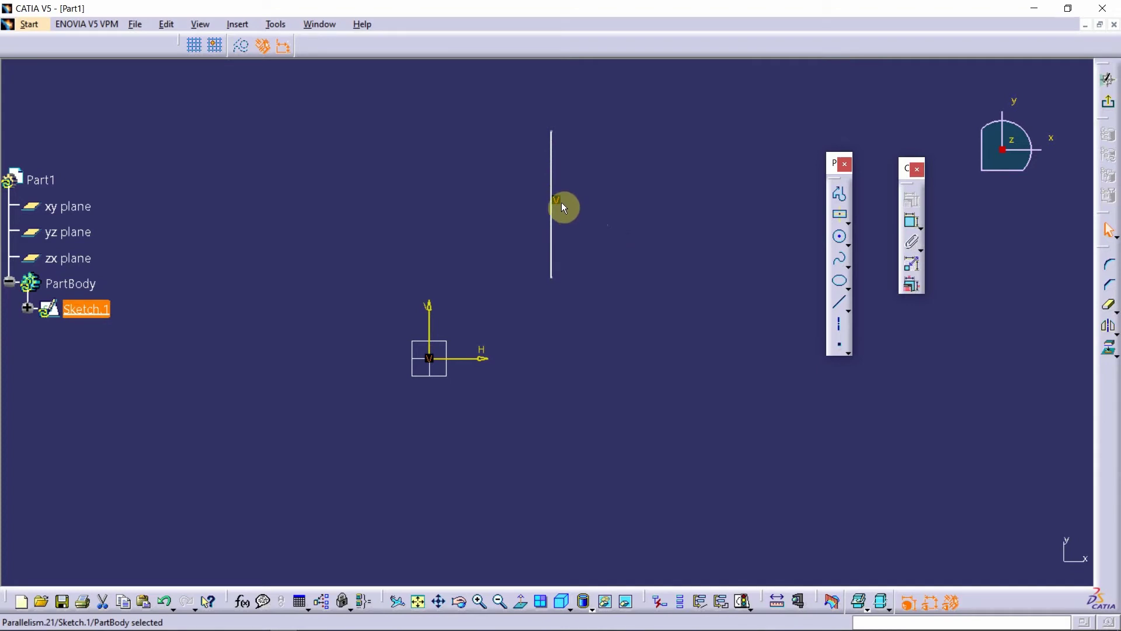
{"action": "left_click", "coordinate": [567, 207]}
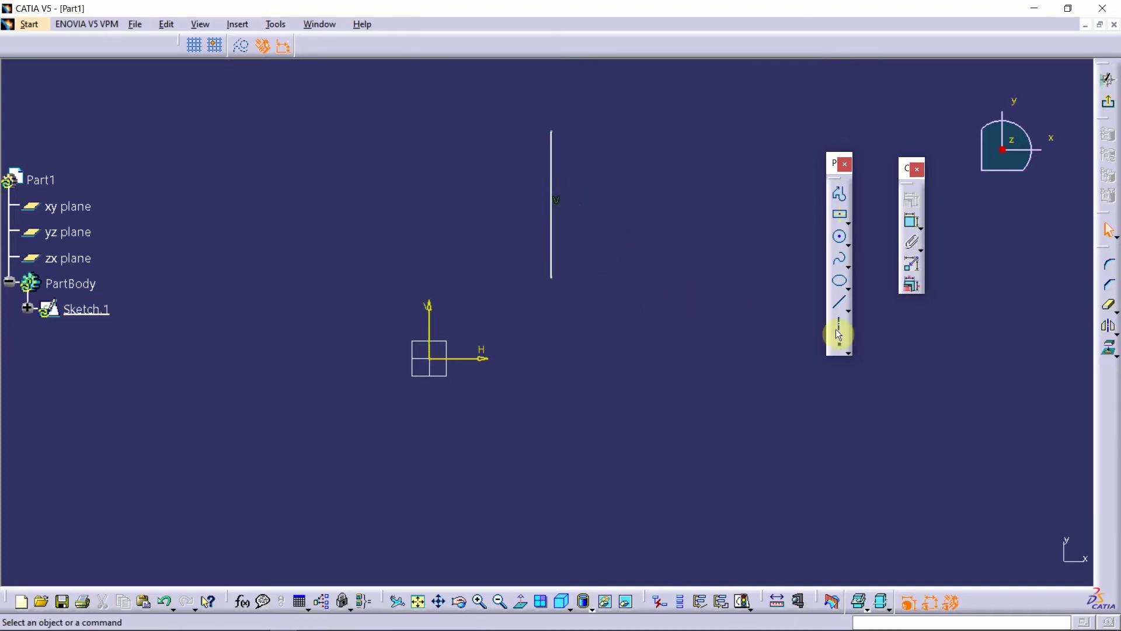
Sketch a horizontal line about 219 mm long to the right of the vertical line, and select its horizontal constraint for inspection.
{"action": "left_click", "coordinate": [839, 302]}
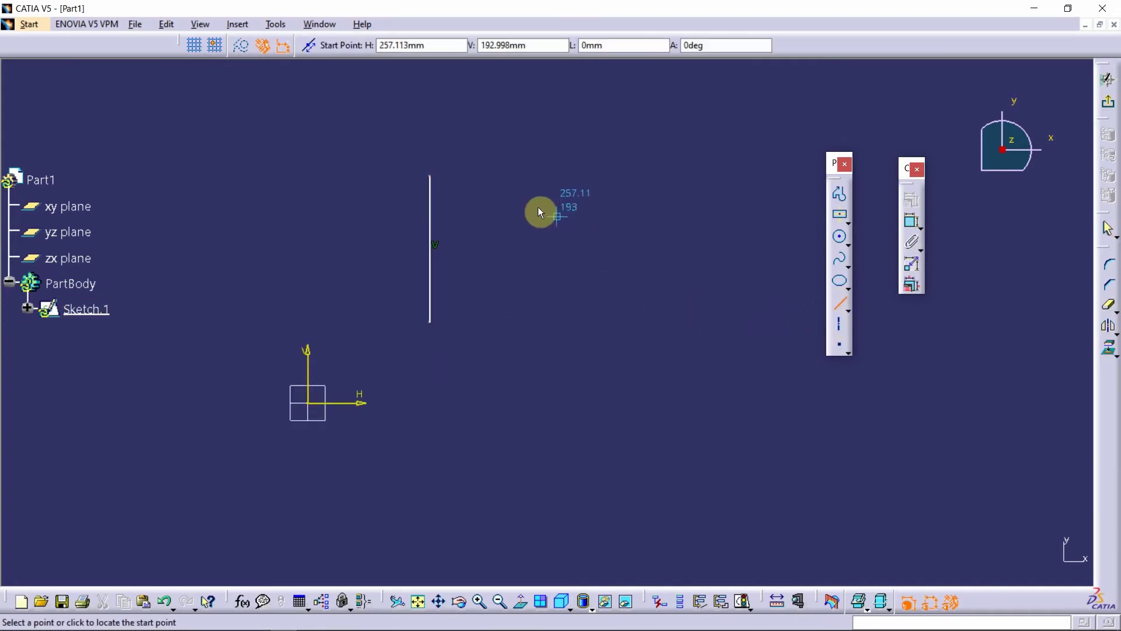
{"action": "left_click", "coordinate": [525, 223]}
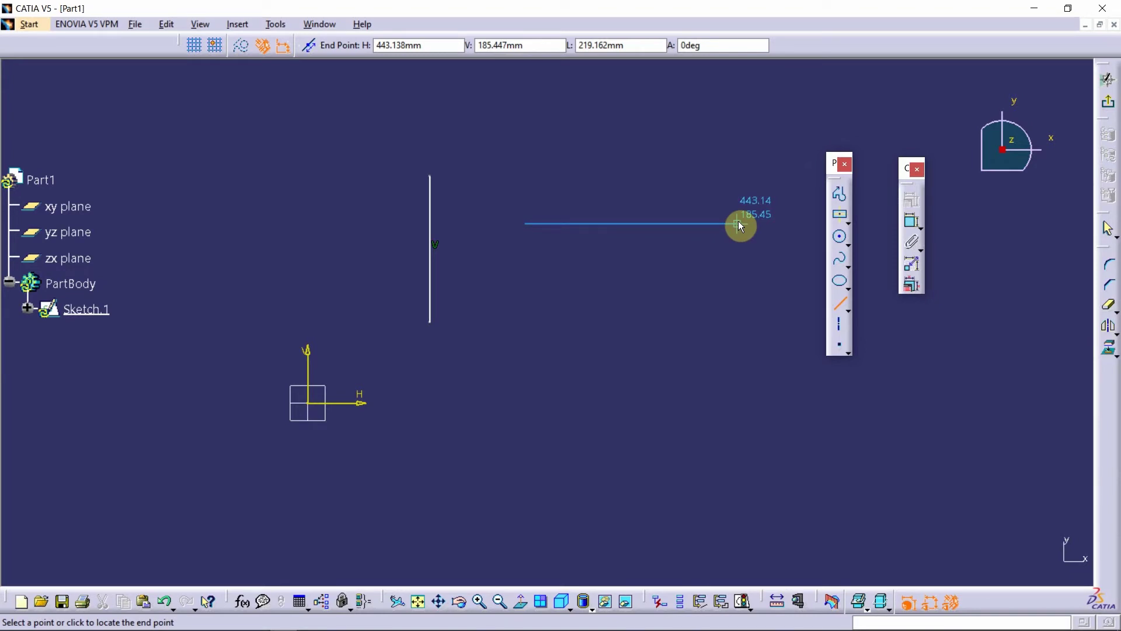
{"action": "left_click", "coordinate": [738, 223]}
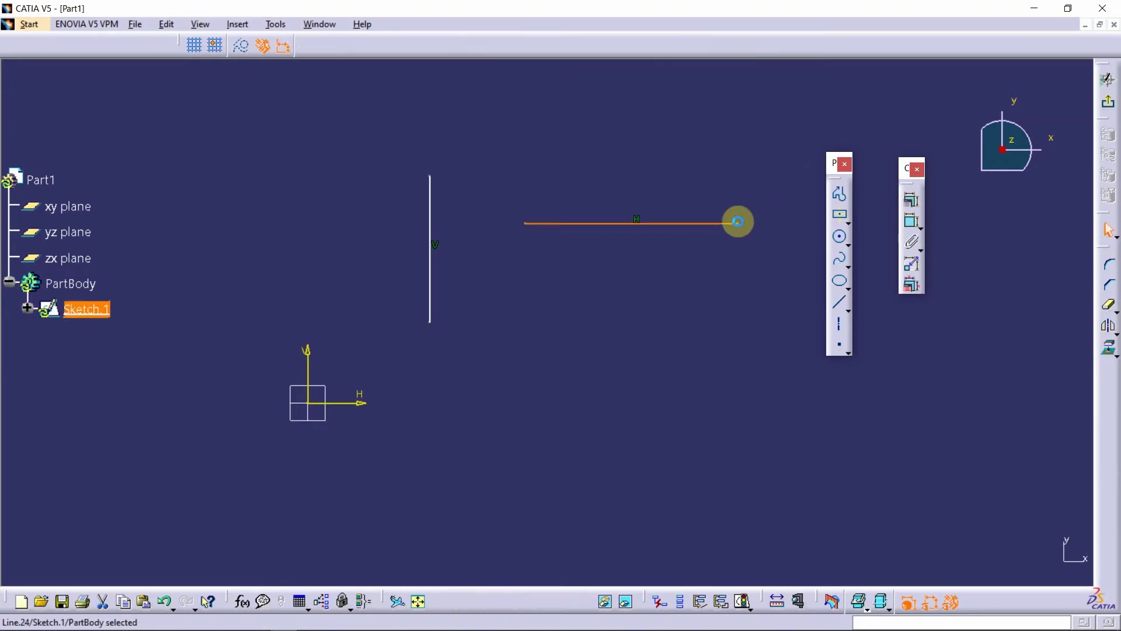
{"action": "left_click", "coordinate": [638, 220]}
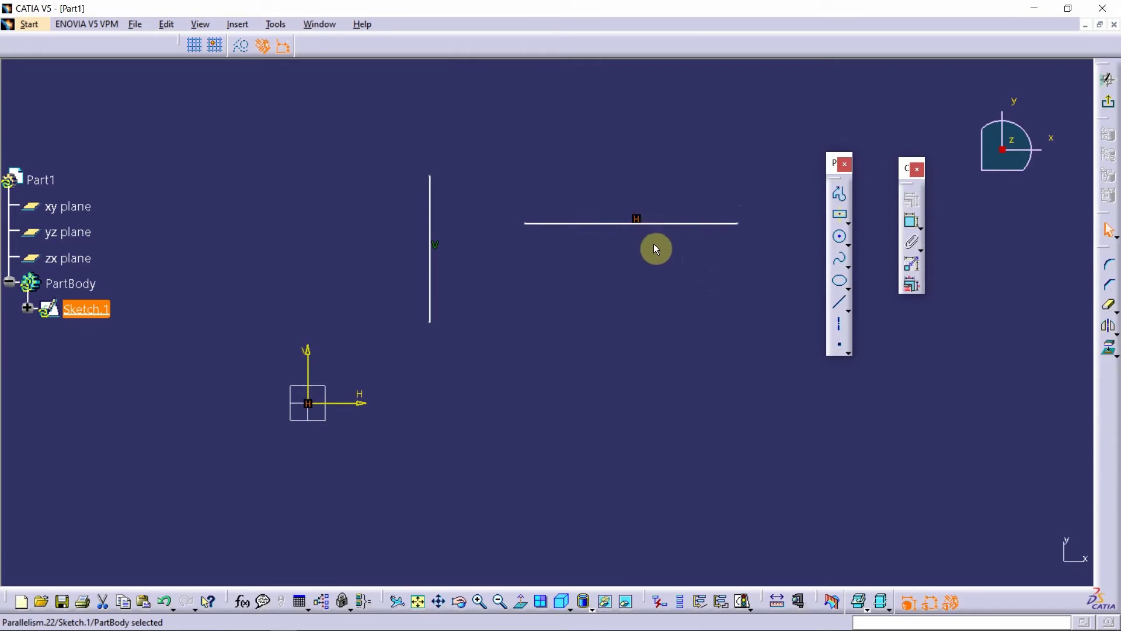
{"action": "left_click", "coordinate": [666, 260]}
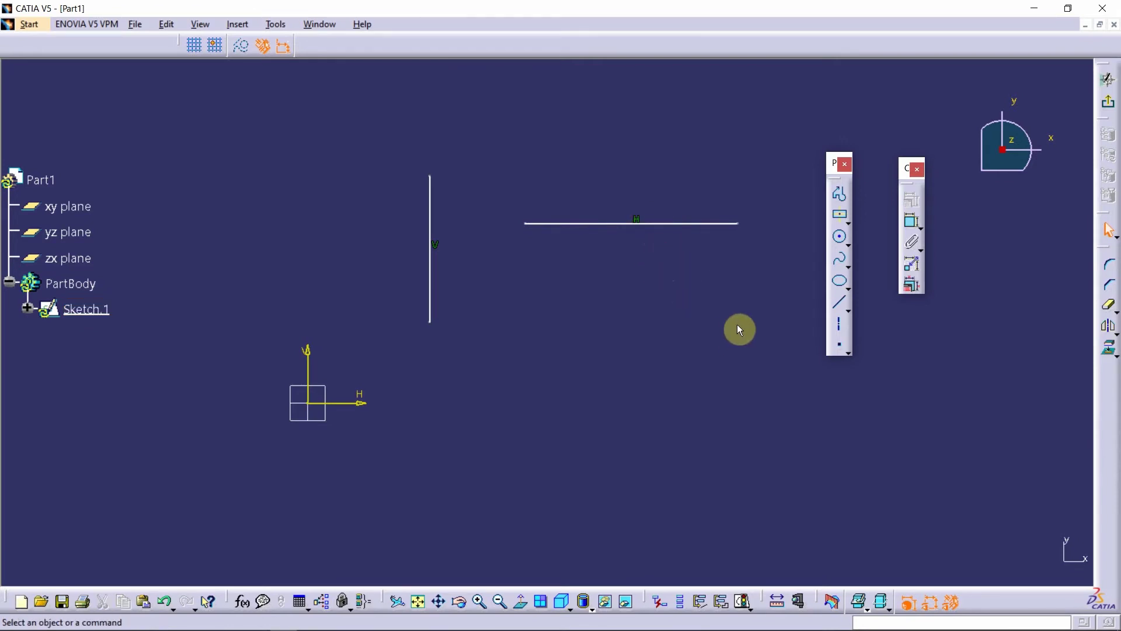
Dimension the horizontal line's length below the line and set it to 100 mm.
{"action": "left_click", "coordinate": [917, 227]}
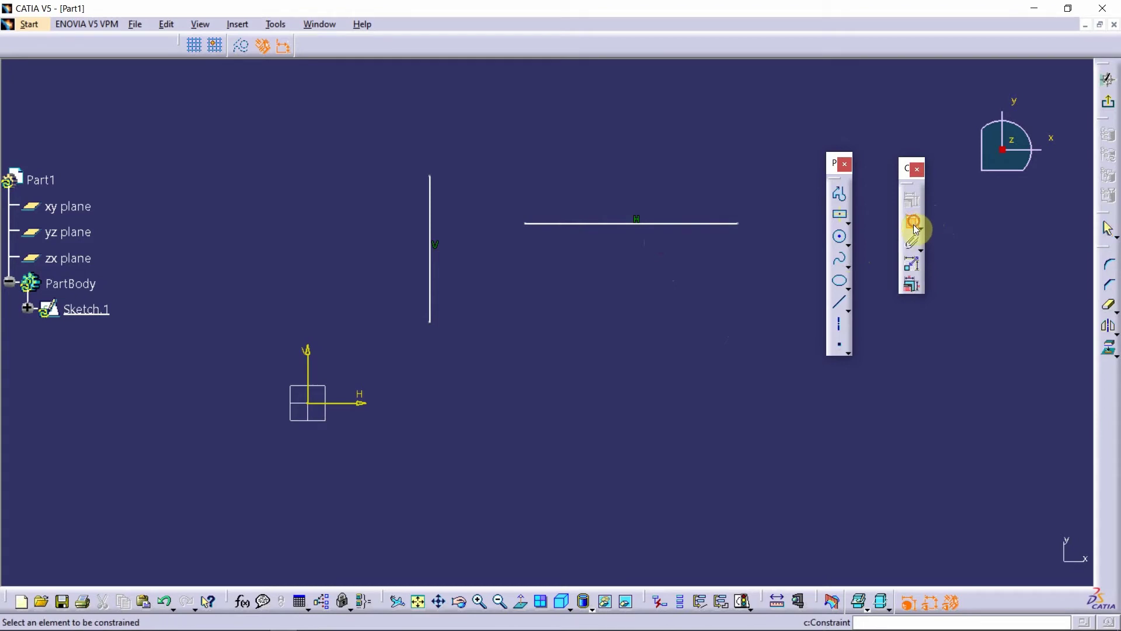
{"action": "left_click", "coordinate": [614, 228]}
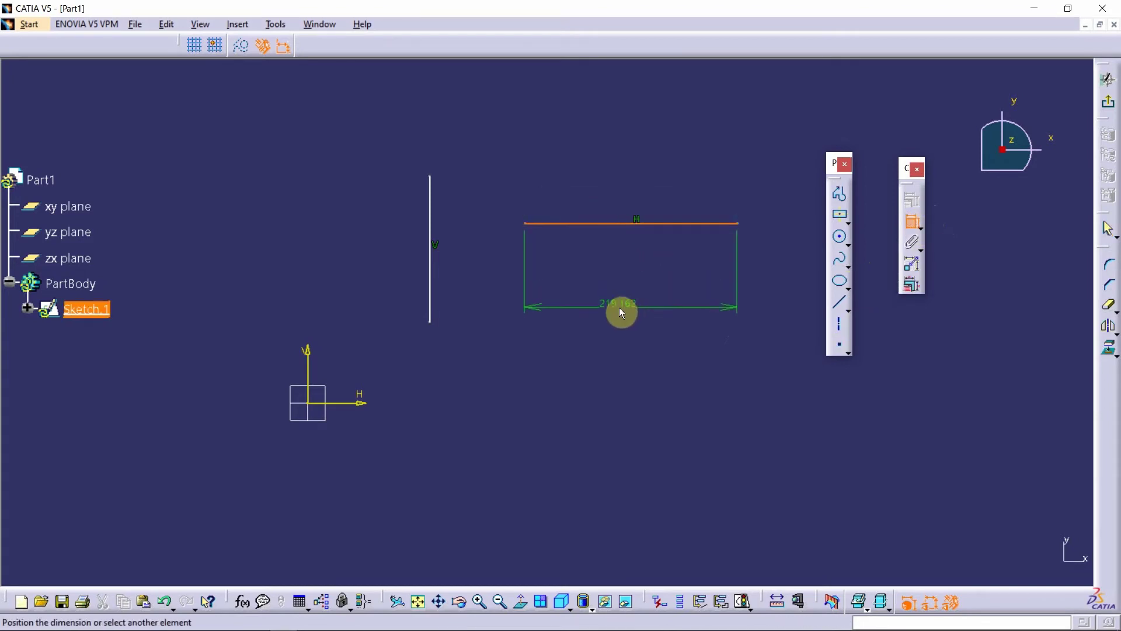
{"action": "left_click", "coordinate": [637, 310]}
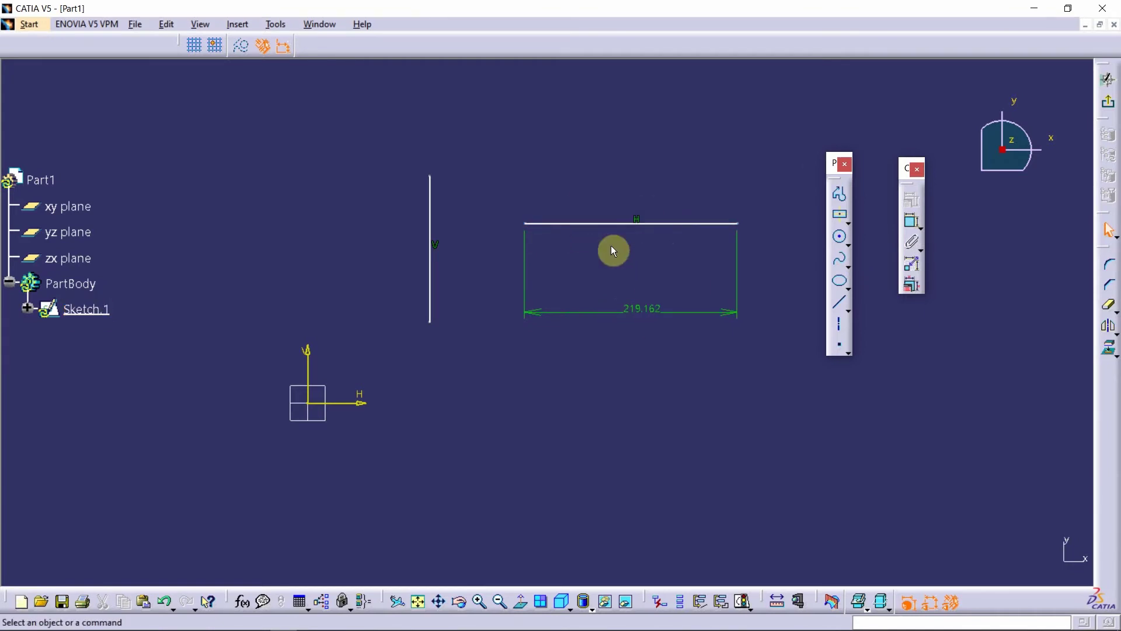
{"action": "middle_click_drag", "start_coordinate": [653, 302], "coordinate": [633, 308]}
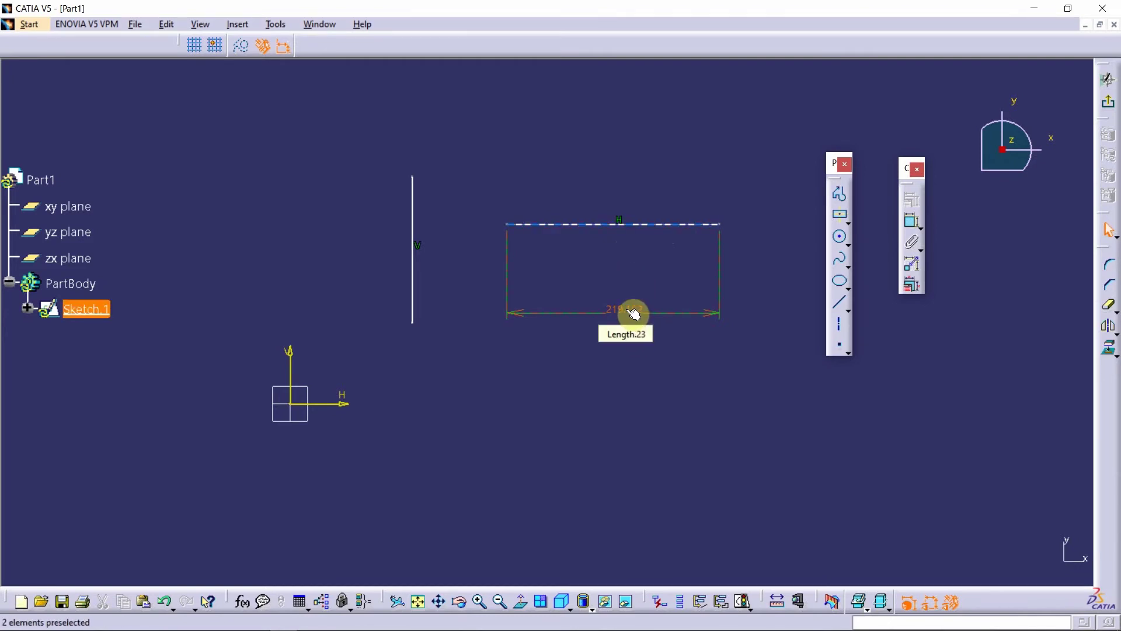
{"action": "double_click", "coordinate": [634, 314]}
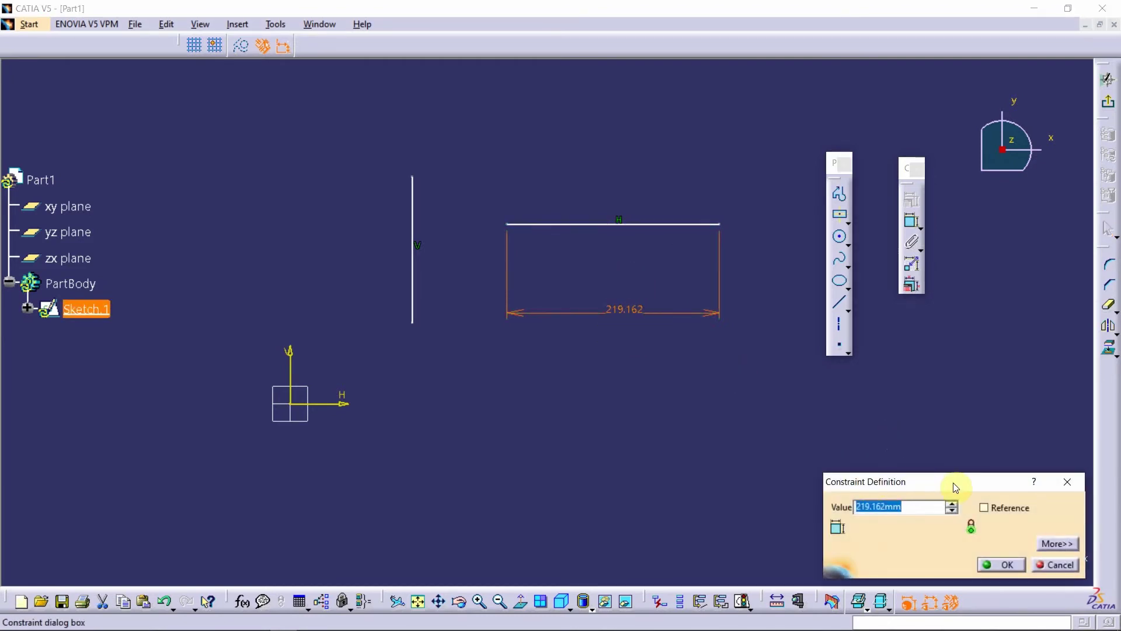
{"action": "type", "text": "100"}
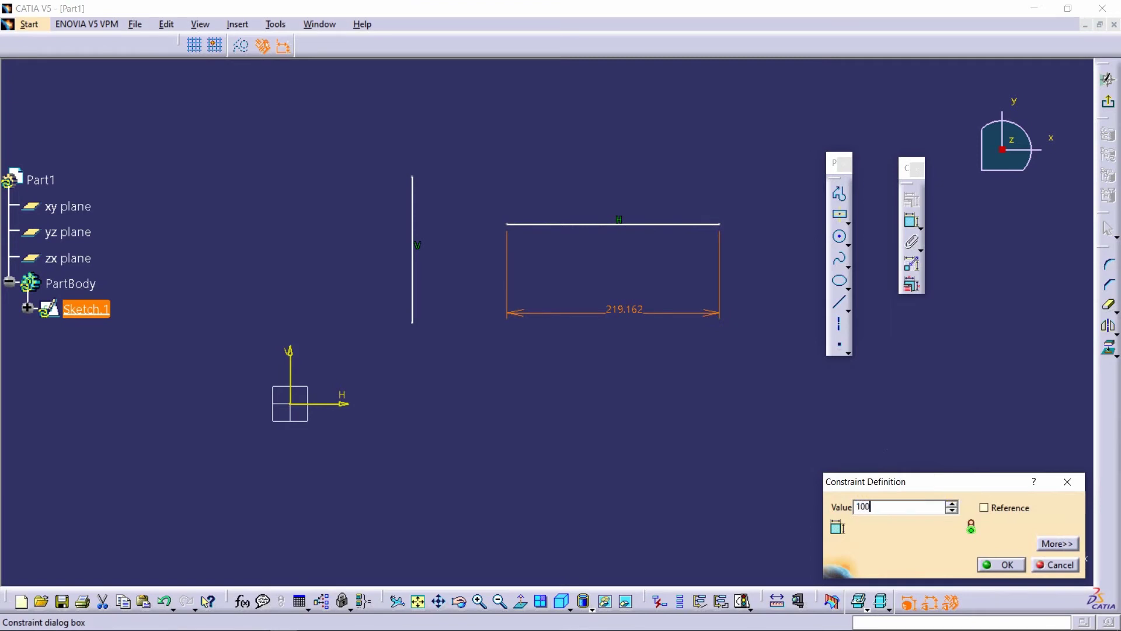
{"action": "key", "text": "Return"}
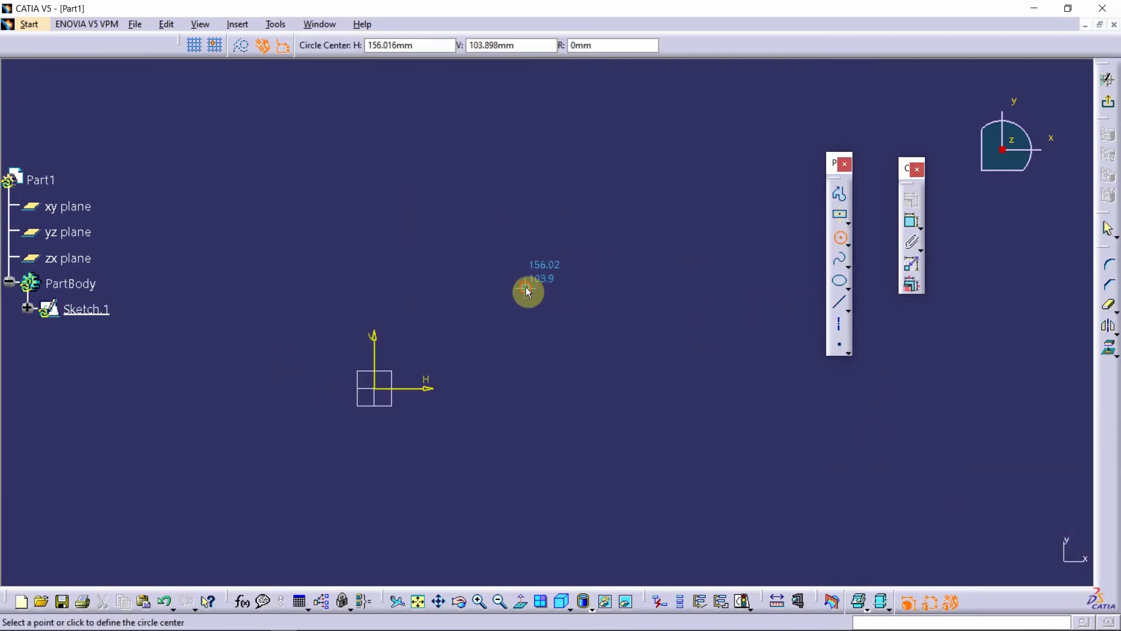
Sketch a circle of about 69 mm radius, centered about 156 mm right of and 104 mm above the sketch origin.
{"action": "left_click", "coordinate": [526, 287]}
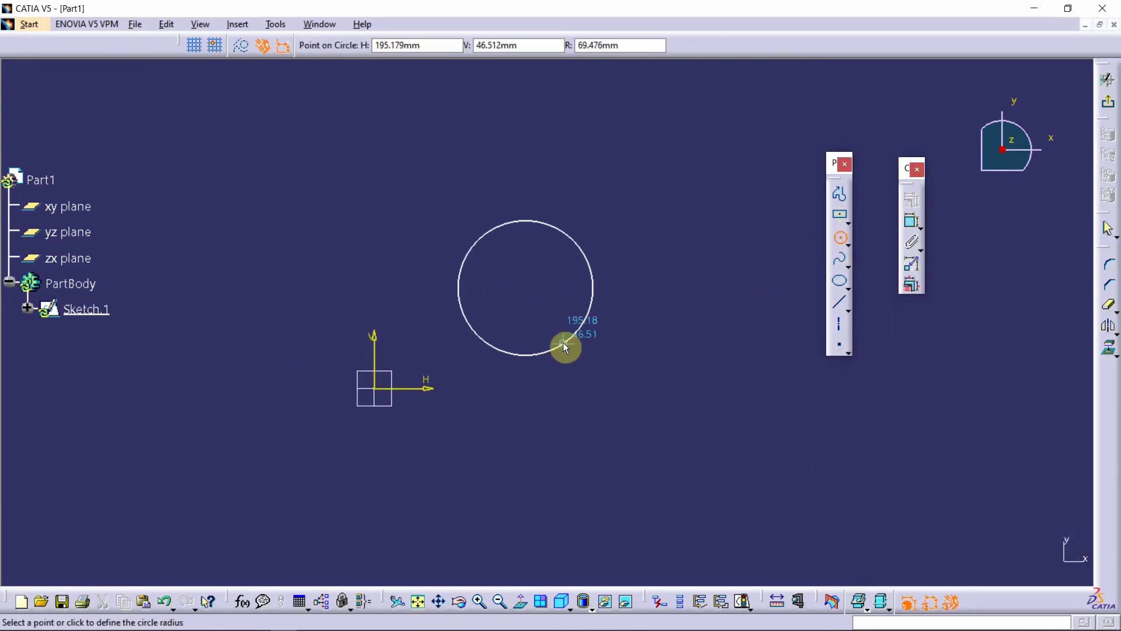
{"action": "left_click", "coordinate": [564, 346]}
{"action": "left_click", "coordinate": [683, 329]}
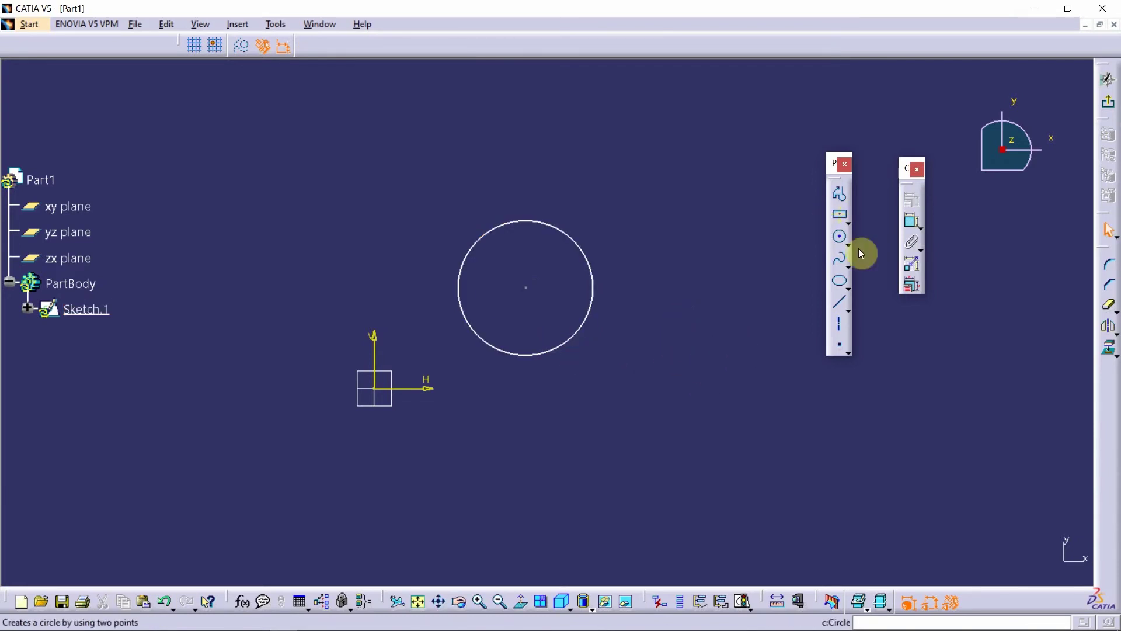
Apply a Radius / Diameter constraint to the circle through the constraint definition.
{"action": "left_click", "coordinate": [591, 258]}
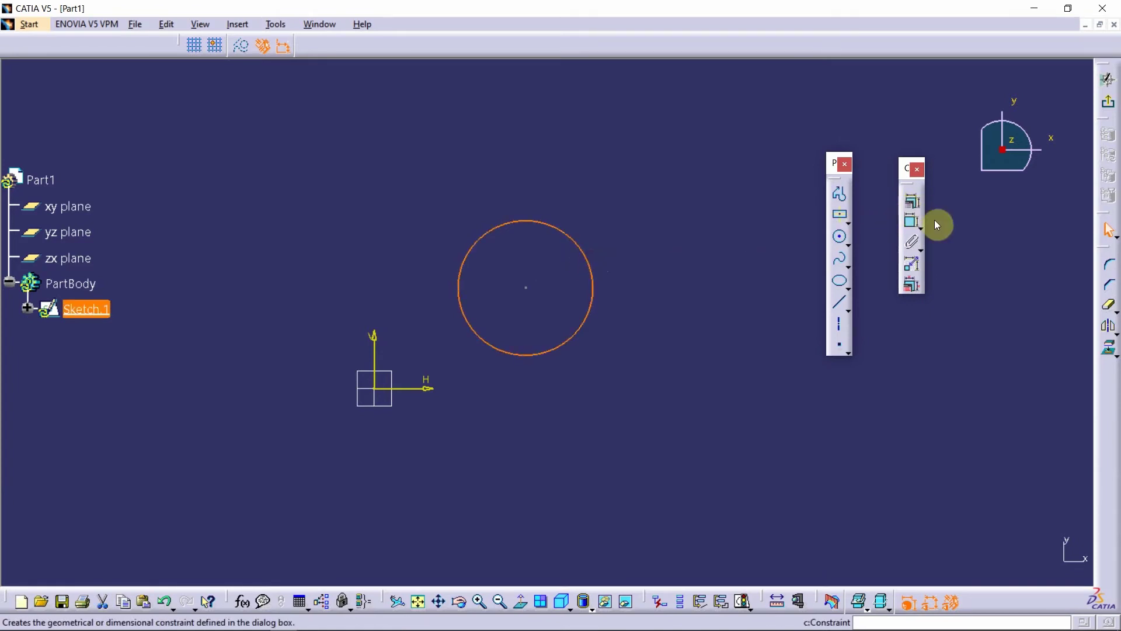
{"action": "left_click", "coordinate": [913, 202]}
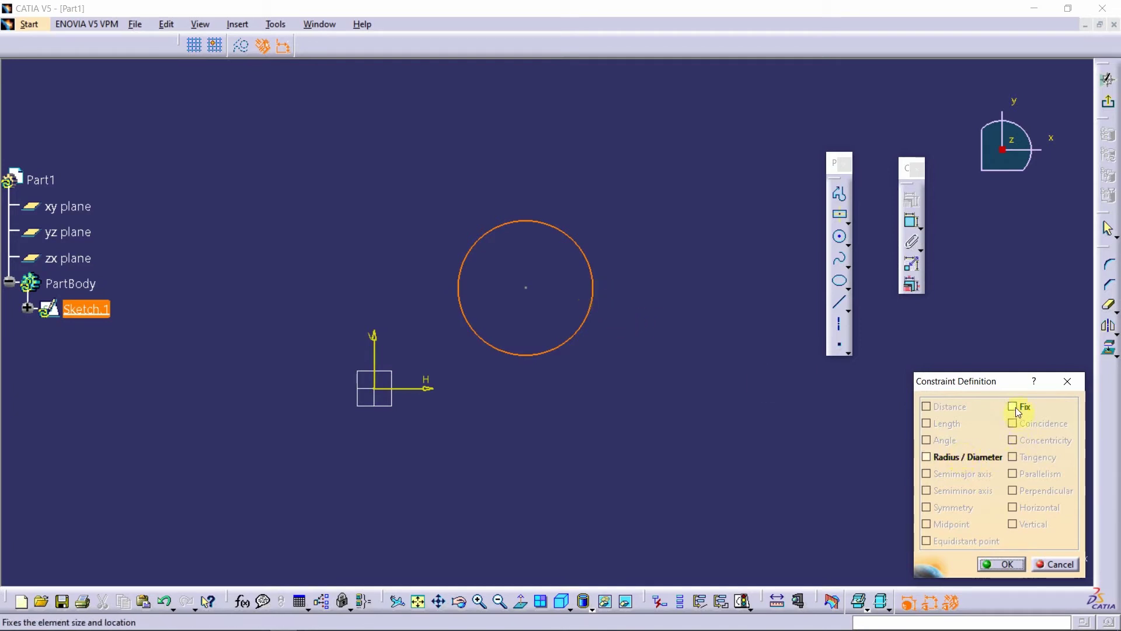
{"action": "left_click", "coordinate": [952, 457]}
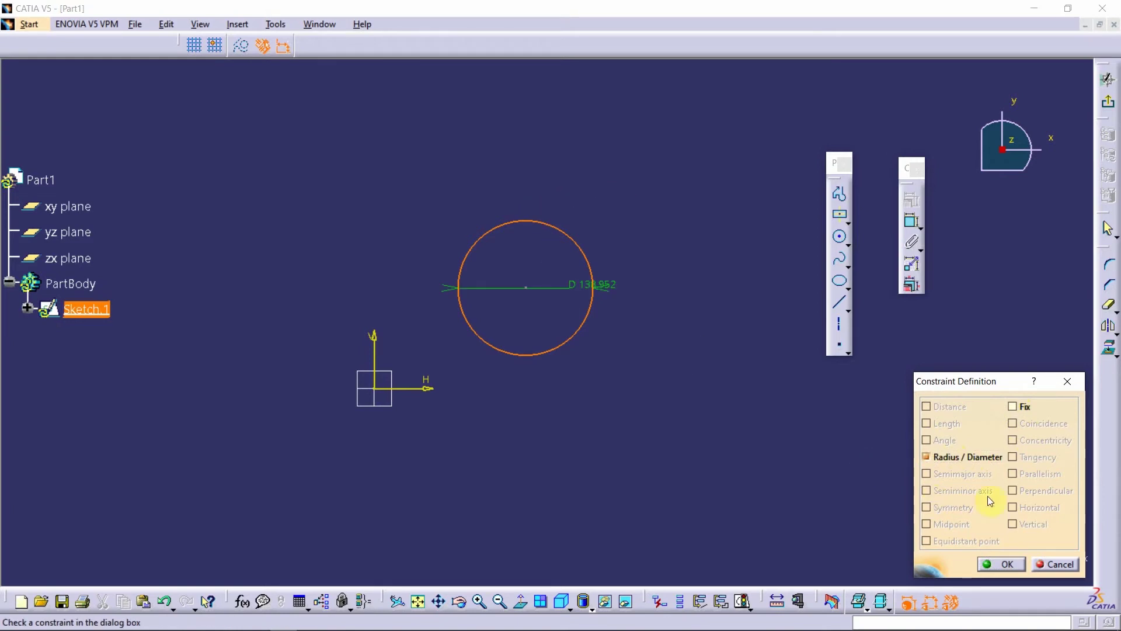
{"action": "left_click", "coordinate": [1002, 564]}
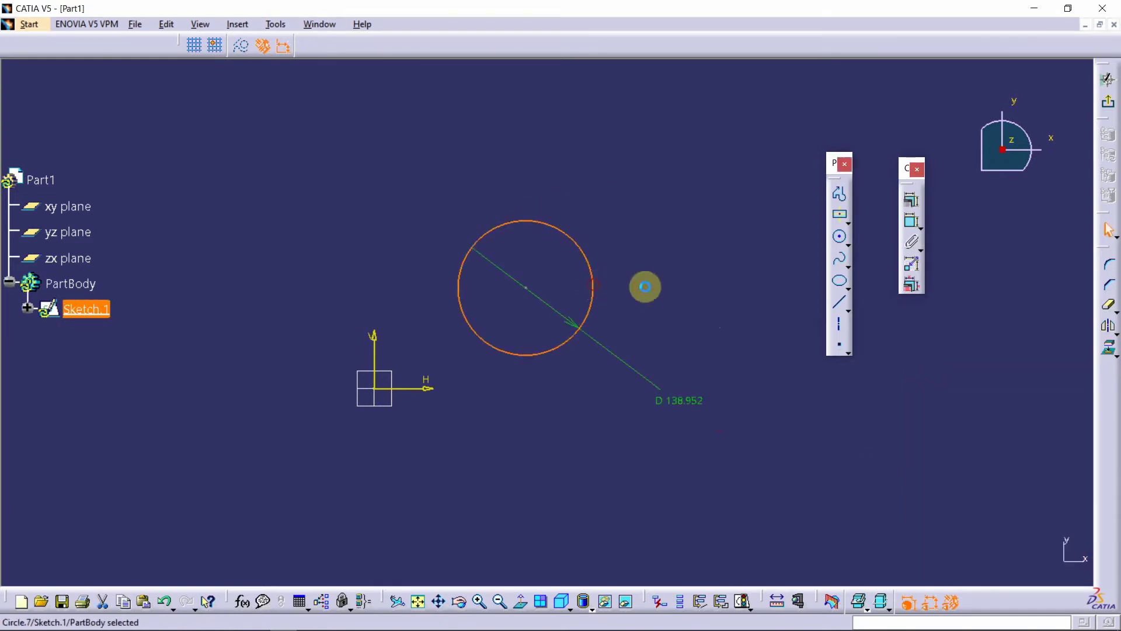
Add a Fix constraint to the circle to lock its size and location.
{"action": "left_click", "coordinate": [911, 200]}
{"action": "left_click", "coordinate": [1013, 406]}
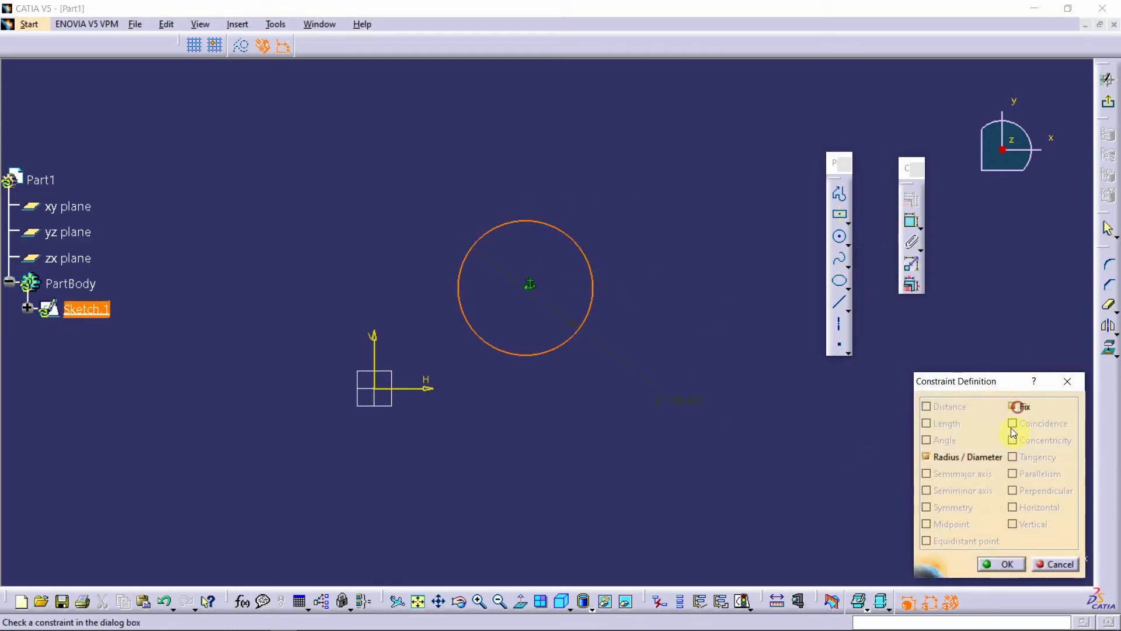
{"action": "left_click", "coordinate": [1002, 563]}
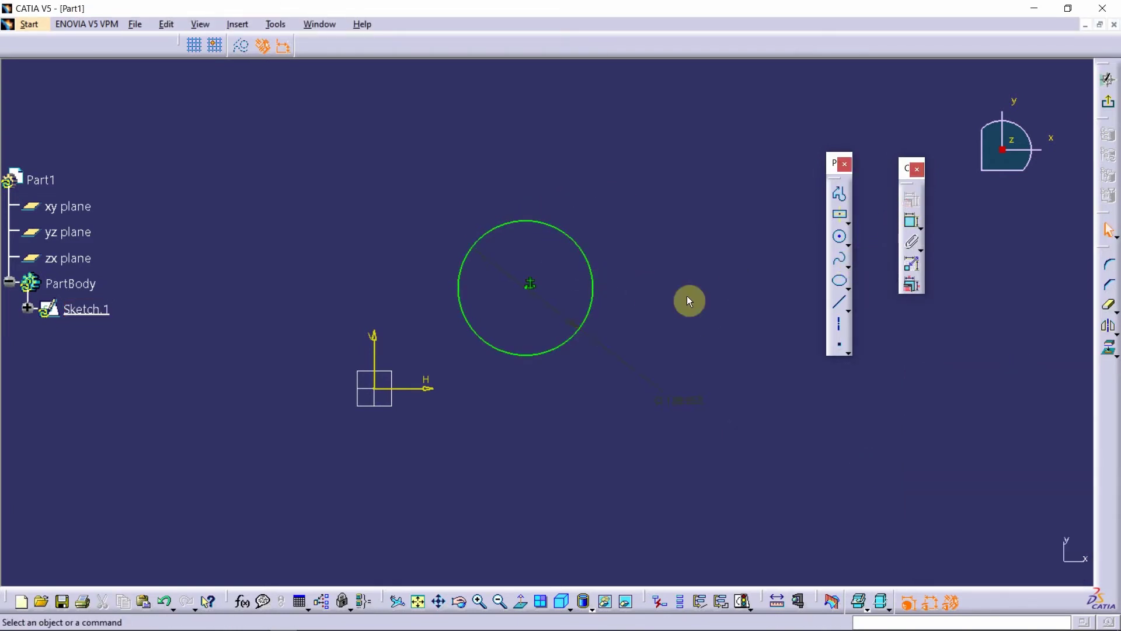
Try to move the fixed circle by its edge, and remove its Fix constraint while keeping the diameter constraint.
{"action": "left_click", "coordinate": [594, 284]}
{"action": "left_click", "coordinate": [624, 285]}
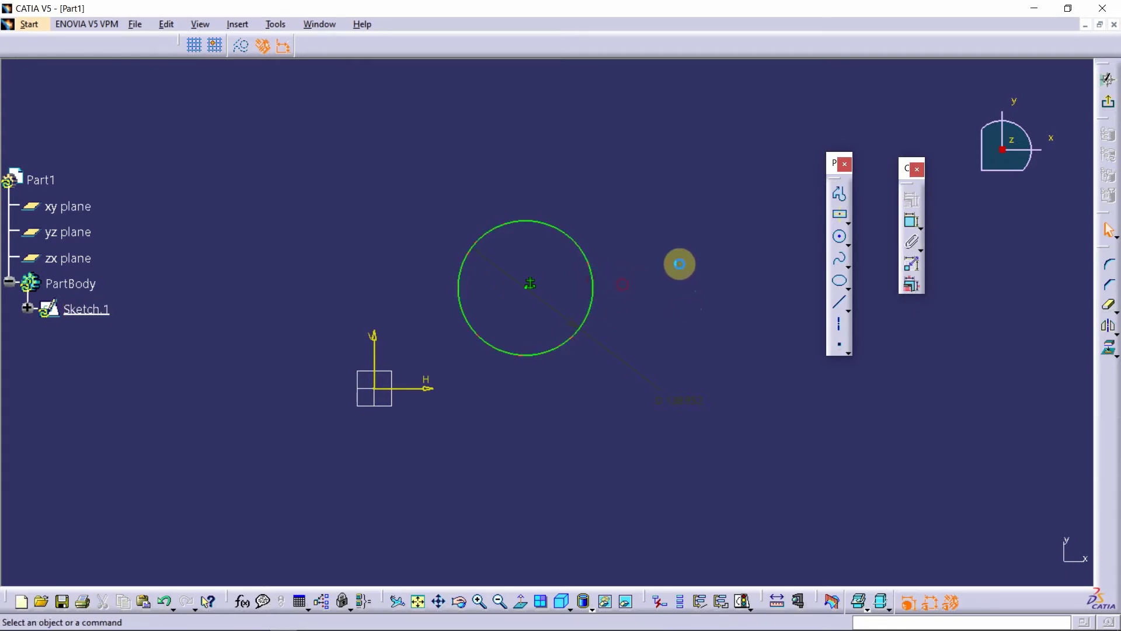
{"action": "left_click", "coordinate": [599, 301]}
{"action": "left_click", "coordinate": [652, 308]}
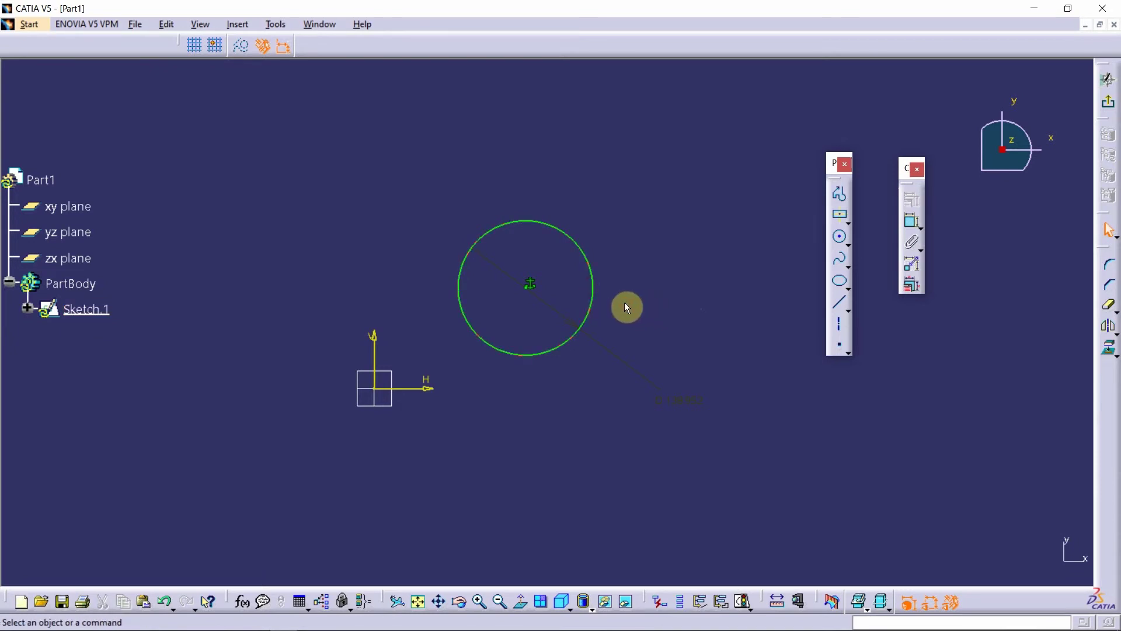
{"action": "left_click", "coordinate": [601, 295]}
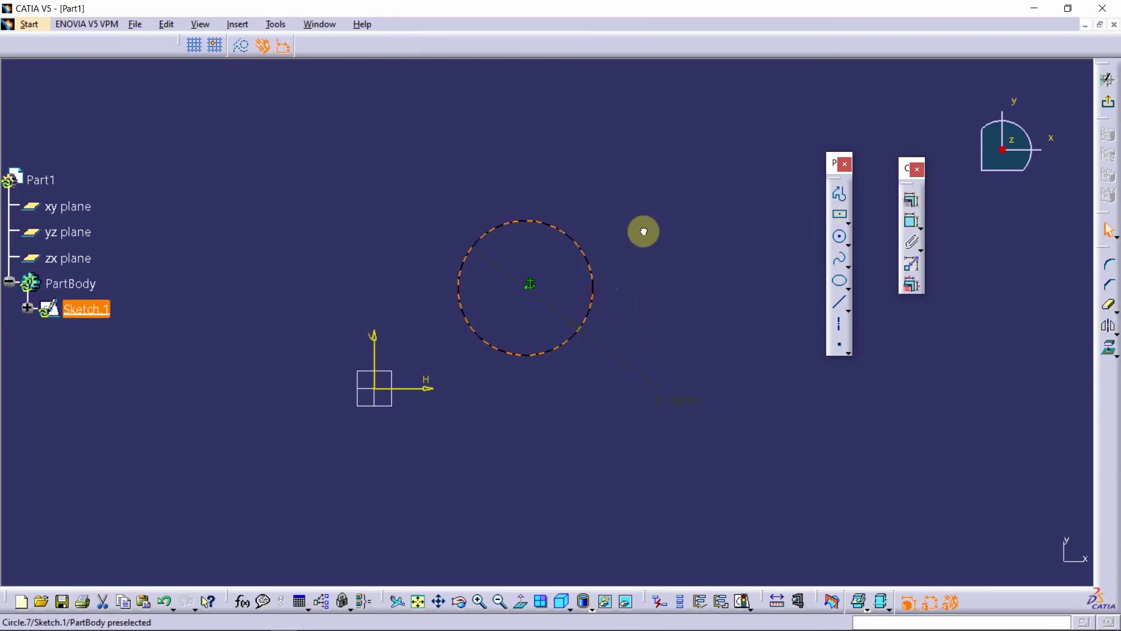
{"action": "left_click", "coordinate": [652, 277]}
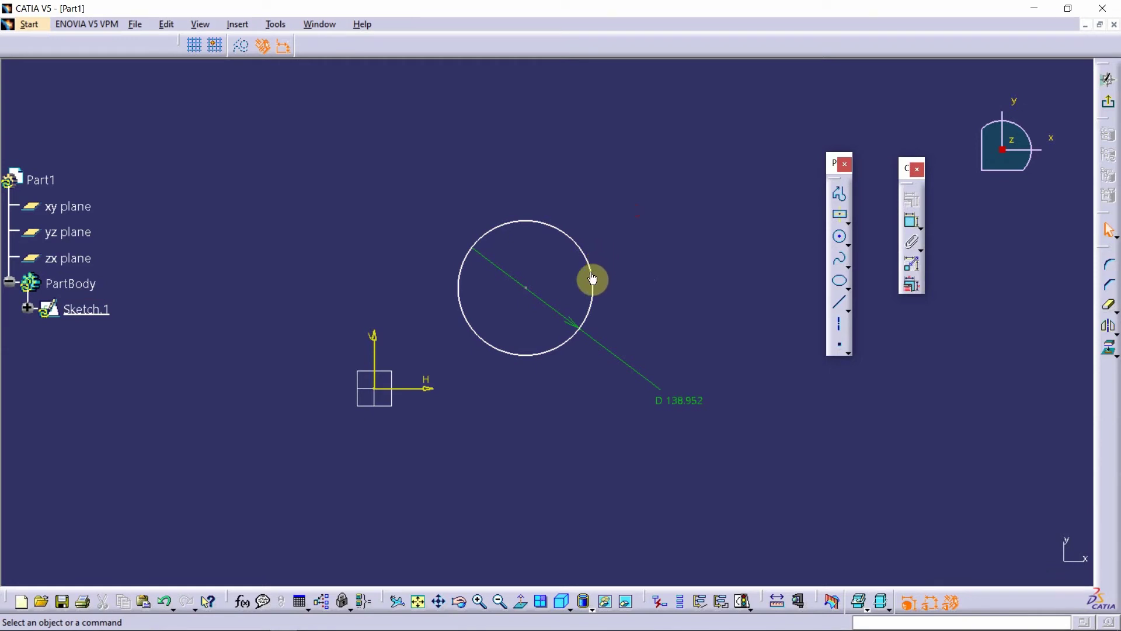
Move the circle up and to the right, placing its center about 184 mm right of and 140 mm above the origin.
{"action": "mouse_move", "coordinate": [592, 279]}
{"action": "left_mouse_down"}
{"action": "mouse_move", "coordinate": [663, 208]}
{"action": "mouse_move", "coordinate": [691, 220]}
{"action": "mouse_move", "coordinate": [729, 300]}
{"action": "mouse_move", "coordinate": [621, 227]}
{"action": "mouse_move", "coordinate": [648, 275]}
{"action": "mouse_move", "coordinate": [626, 273]}
{"action": "mouse_move", "coordinate": [618, 244]}
{"action": "left_mouse_up"}
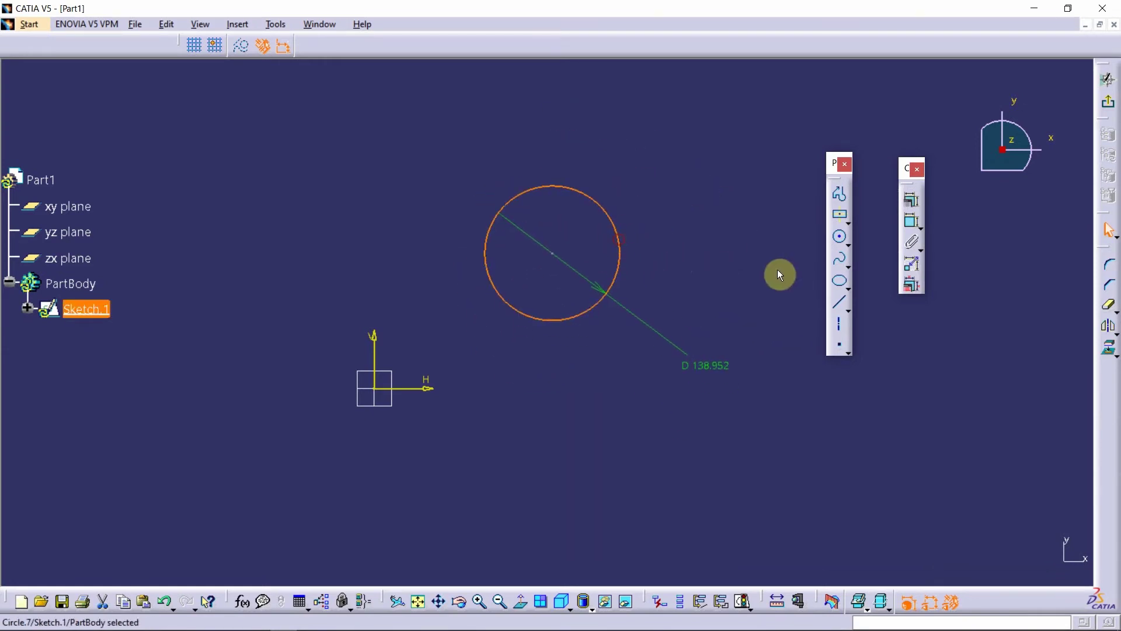
{"action": "left_click", "coordinate": [780, 275]}
Lock the repositioned circle in place again with a Fix constraint.
{"action": "left_click", "coordinate": [618, 236]}
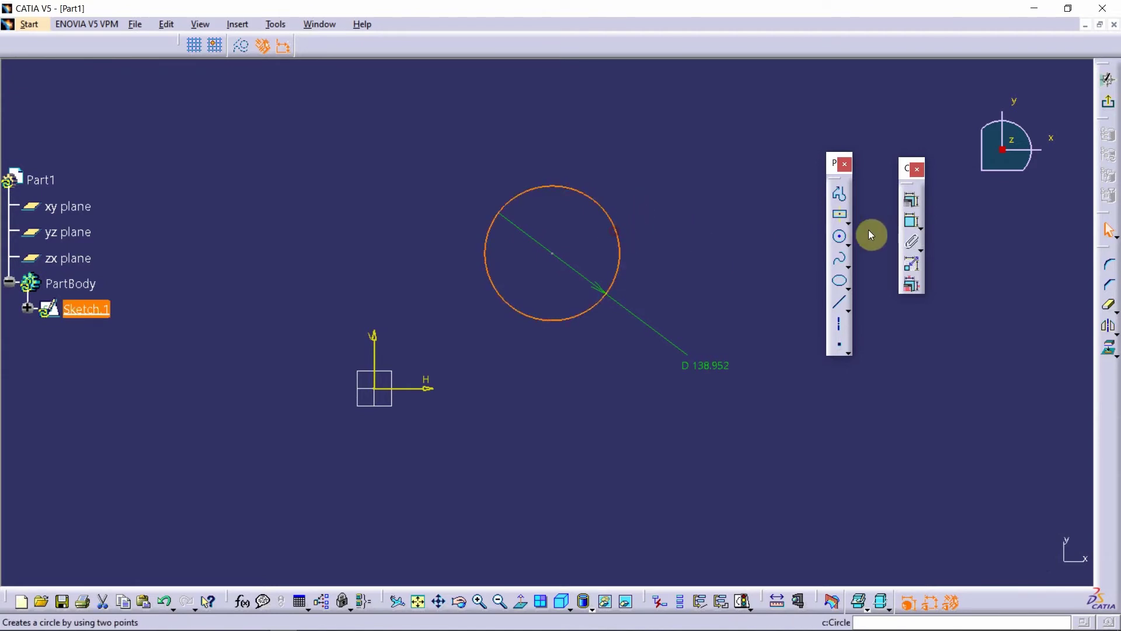
{"action": "left_click", "coordinate": [909, 202]}
{"action": "left_click", "coordinate": [1012, 406]}
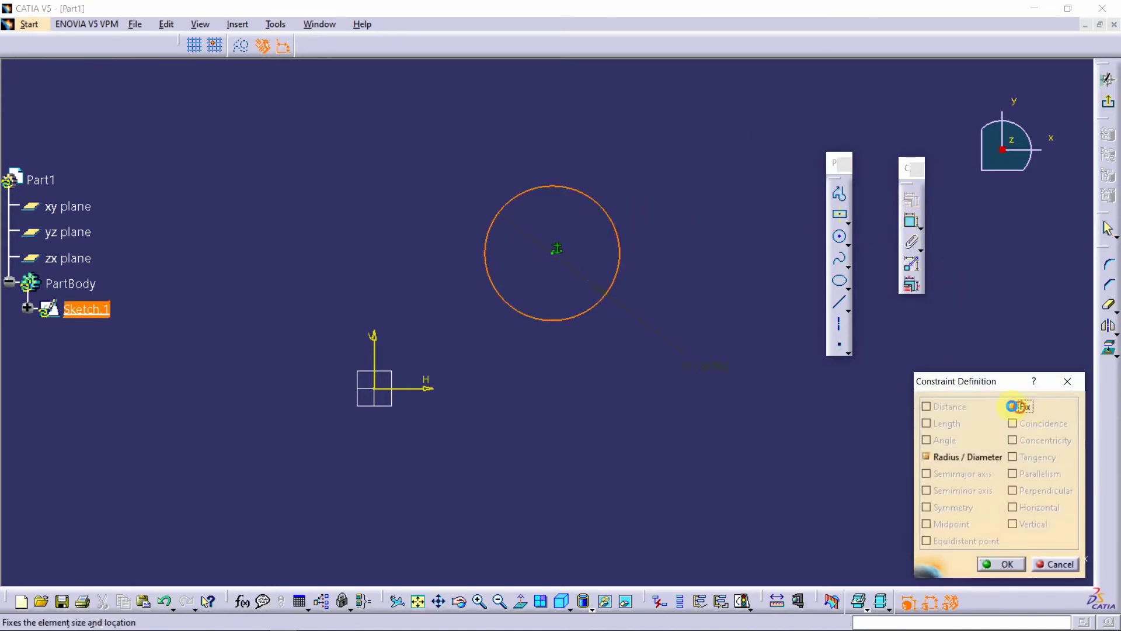
{"action": "left_click", "coordinate": [1006, 564]}
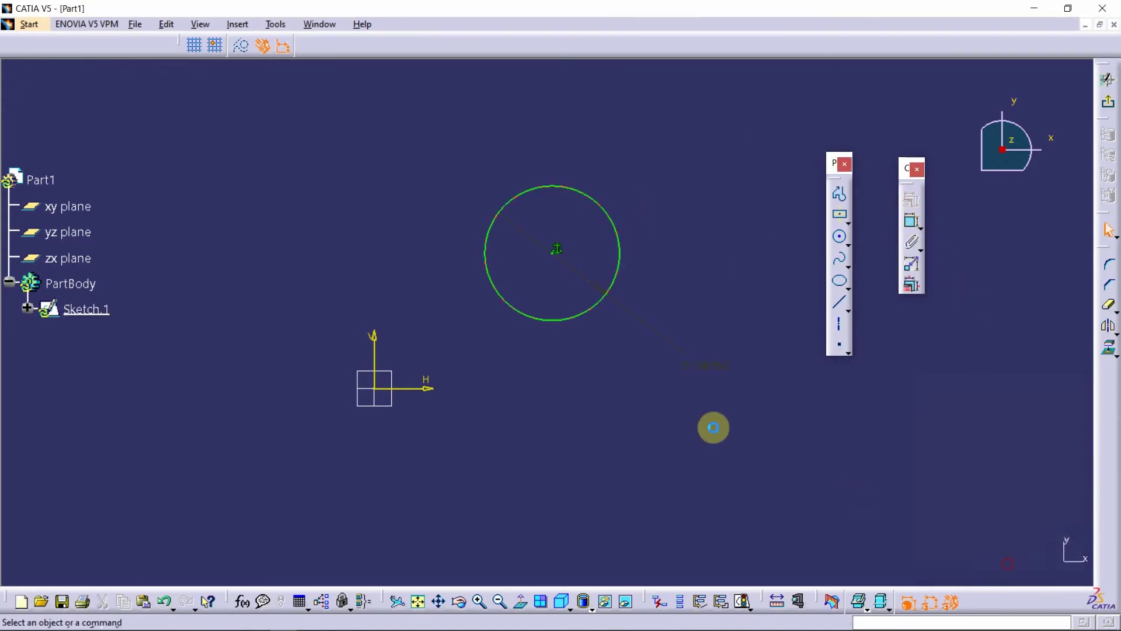
Delete the Fix constraint at the circle's center.
{"action": "left_click", "coordinate": [559, 249]}
{"action": "left_click", "coordinate": [594, 266]}
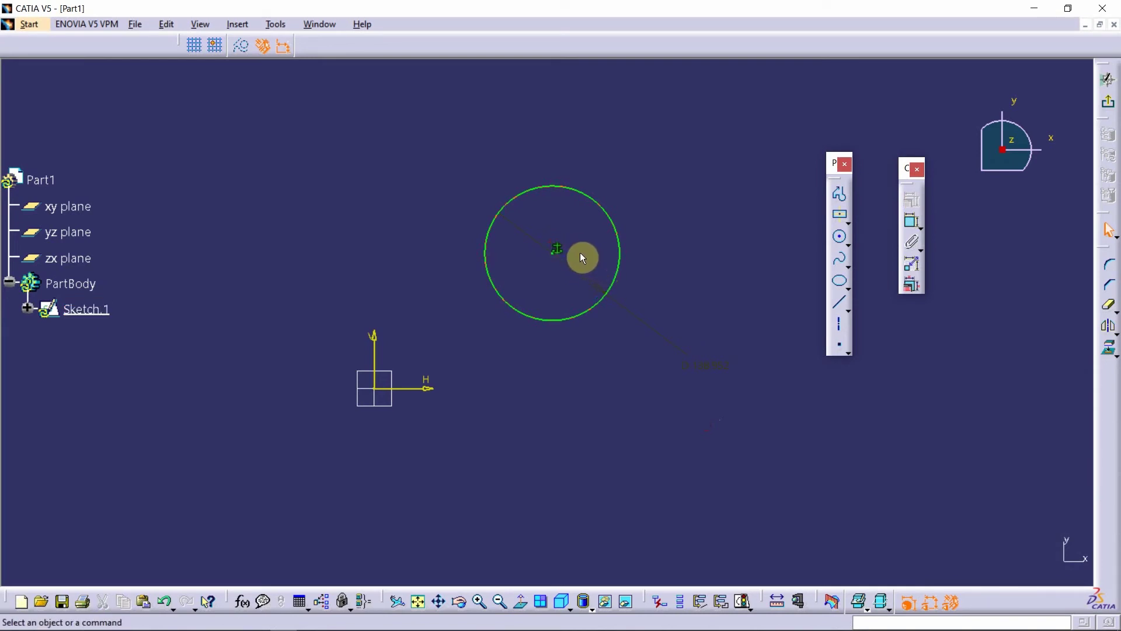
{"action": "left_click", "coordinate": [559, 249]}
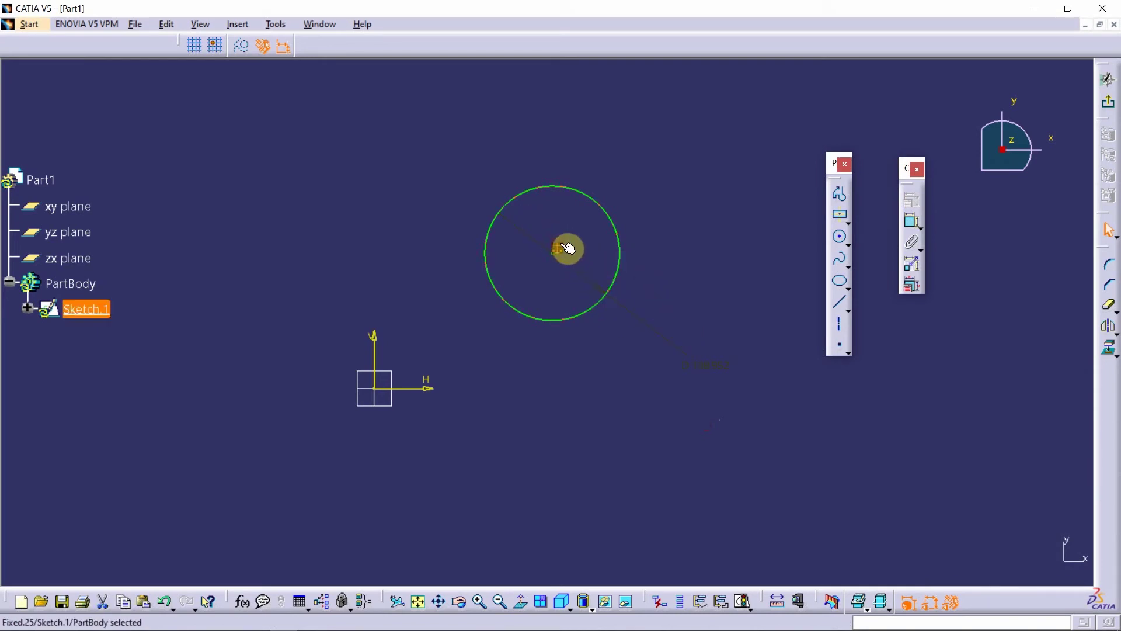
{"action": "key", "text": "Delete"}
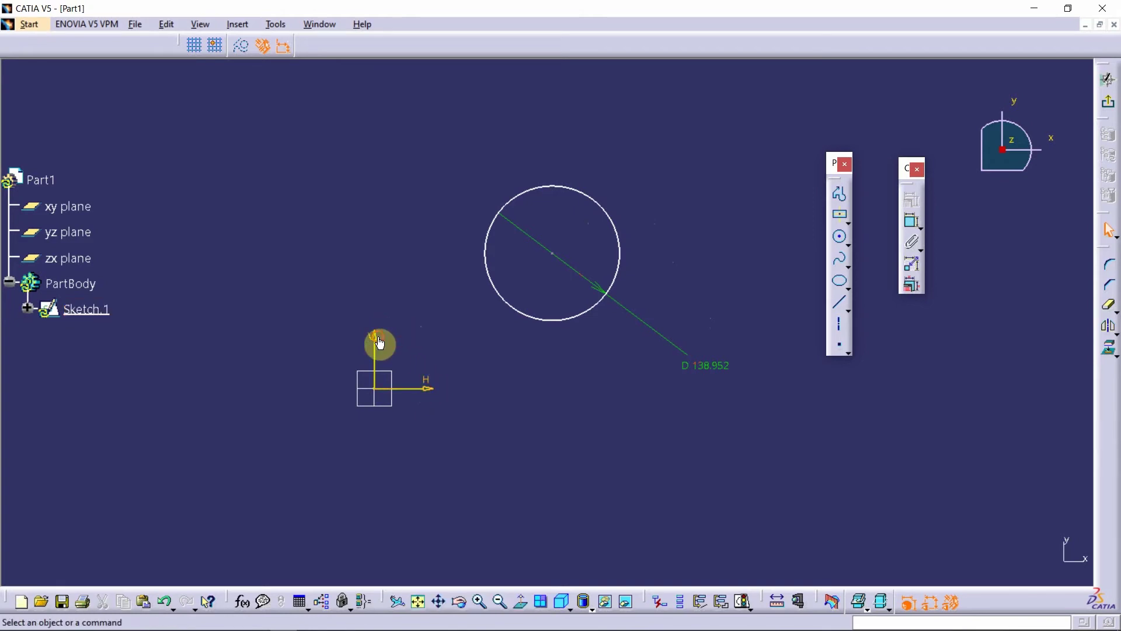
Dimension the distances from the circle's center to the sketch's horizontal axis and to its vertical axis.
{"action": "left_click", "coordinate": [912, 223]}
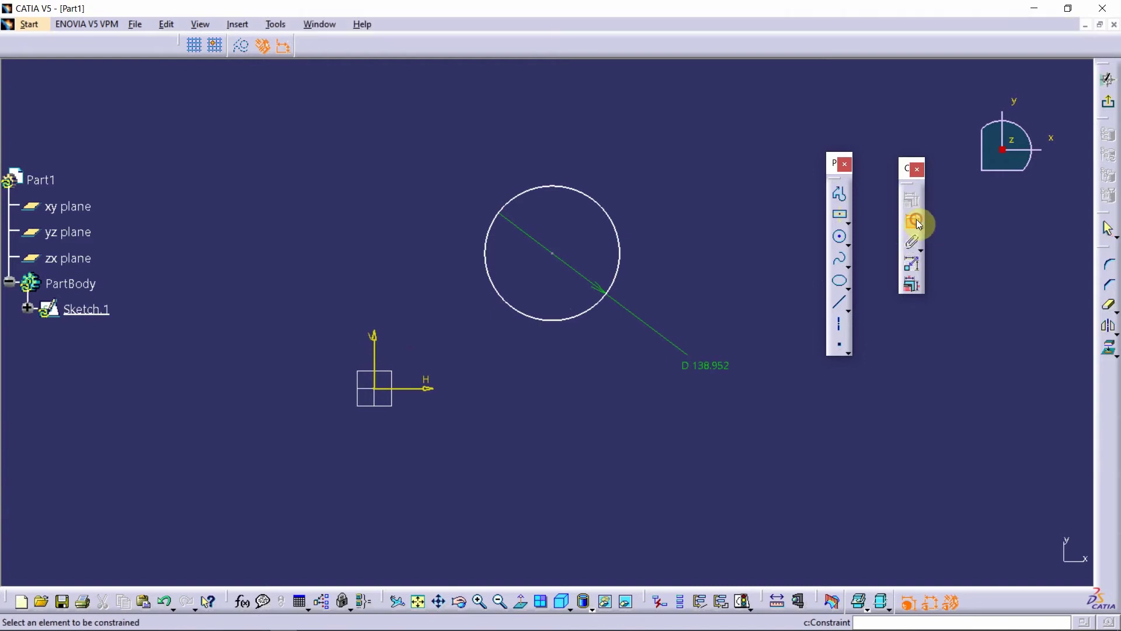
{"action": "left_click", "coordinate": [553, 257]}
{"action": "left_click", "coordinate": [425, 387]}
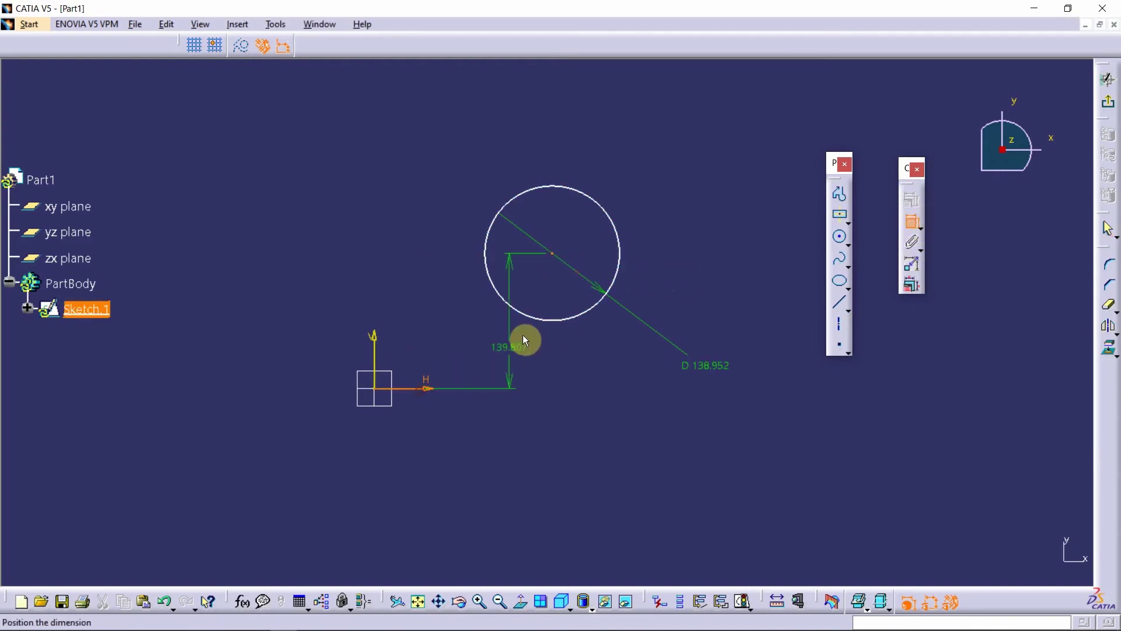
{"action": "left_click", "coordinate": [570, 352]}
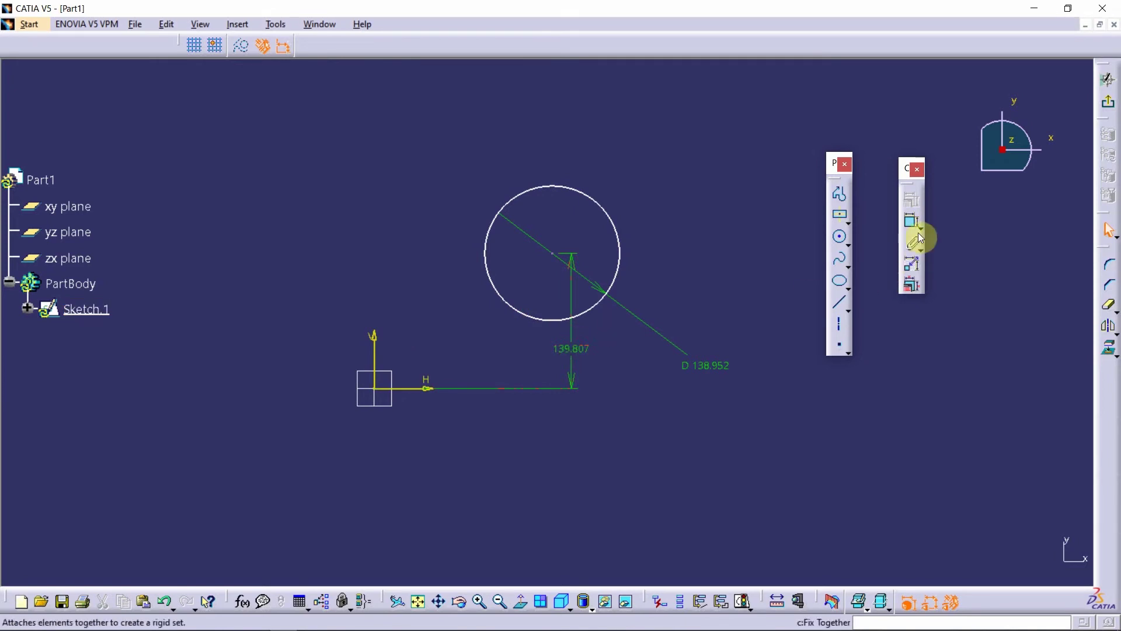
{"action": "left_click", "coordinate": [552, 256]}
{"action": "left_click", "coordinate": [378, 337]}
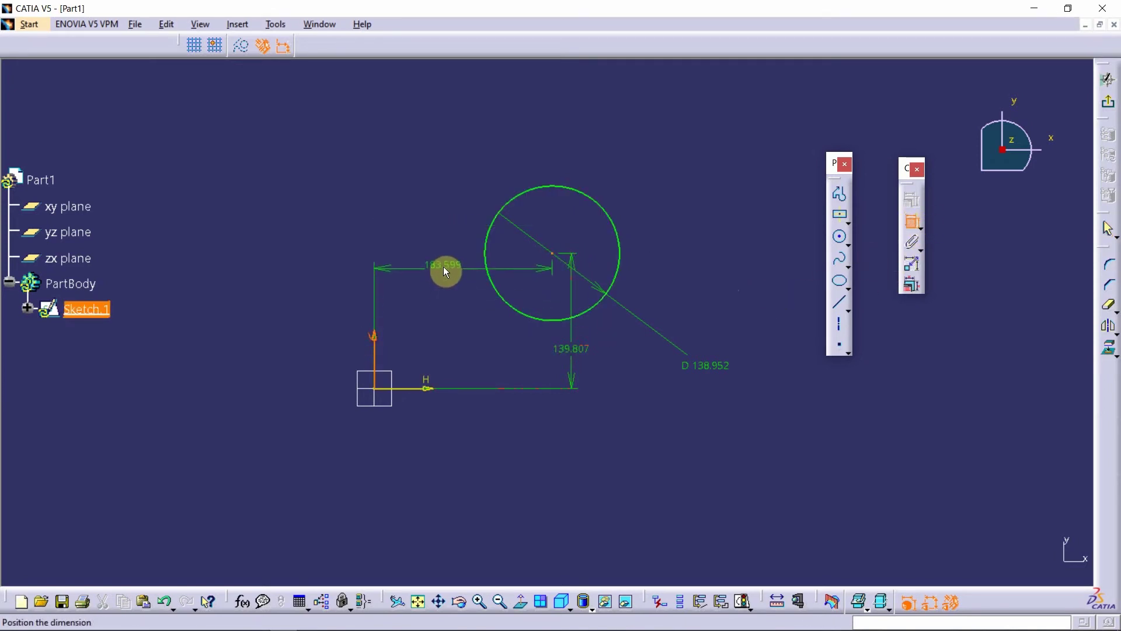
{"action": "left_click", "coordinate": [444, 267]}
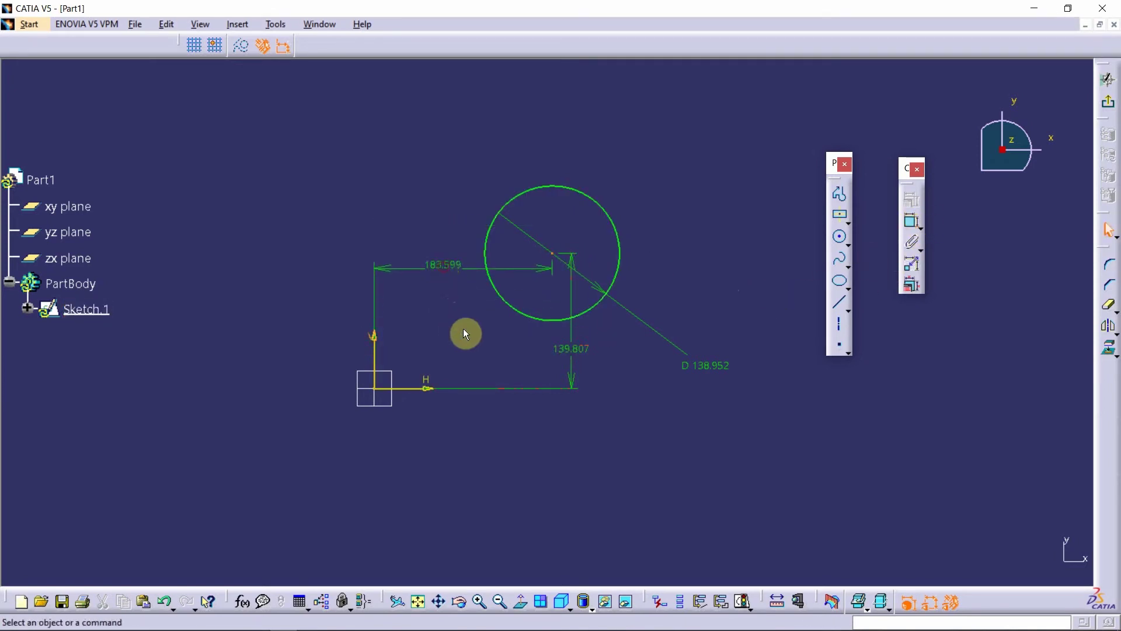
Test whether the circle can still be moved with its diameter and both center distances dimensioned.
{"action": "left_click", "coordinate": [515, 306]}
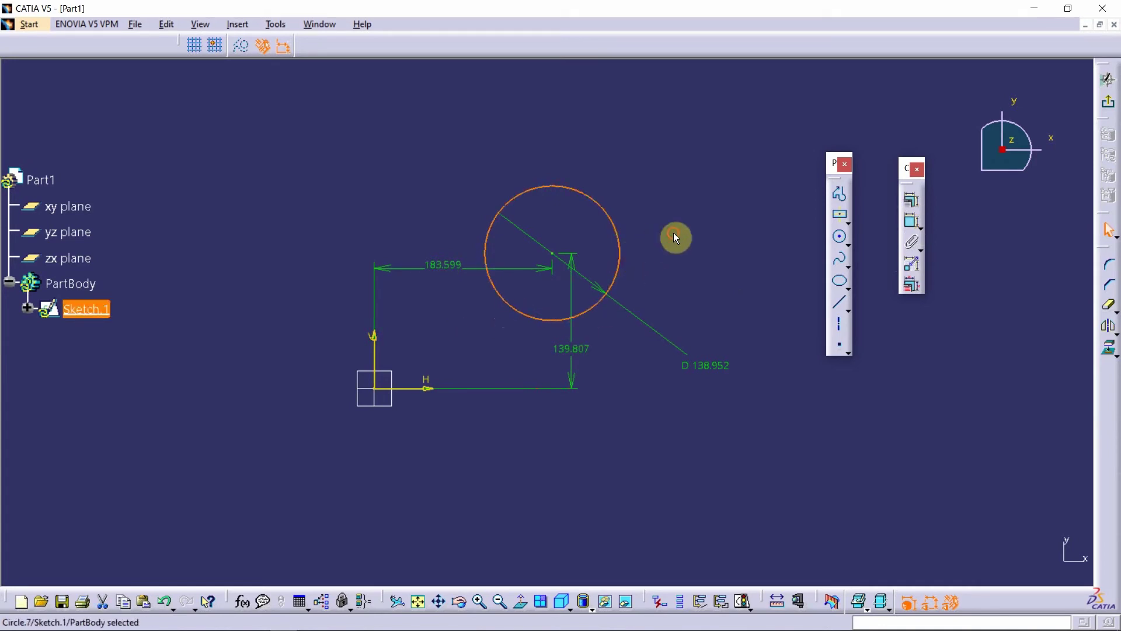
{"action": "left_click", "coordinate": [672, 238]}
{"action": "left_click", "coordinate": [621, 244]}
{"action": "left_click", "coordinate": [691, 231]}
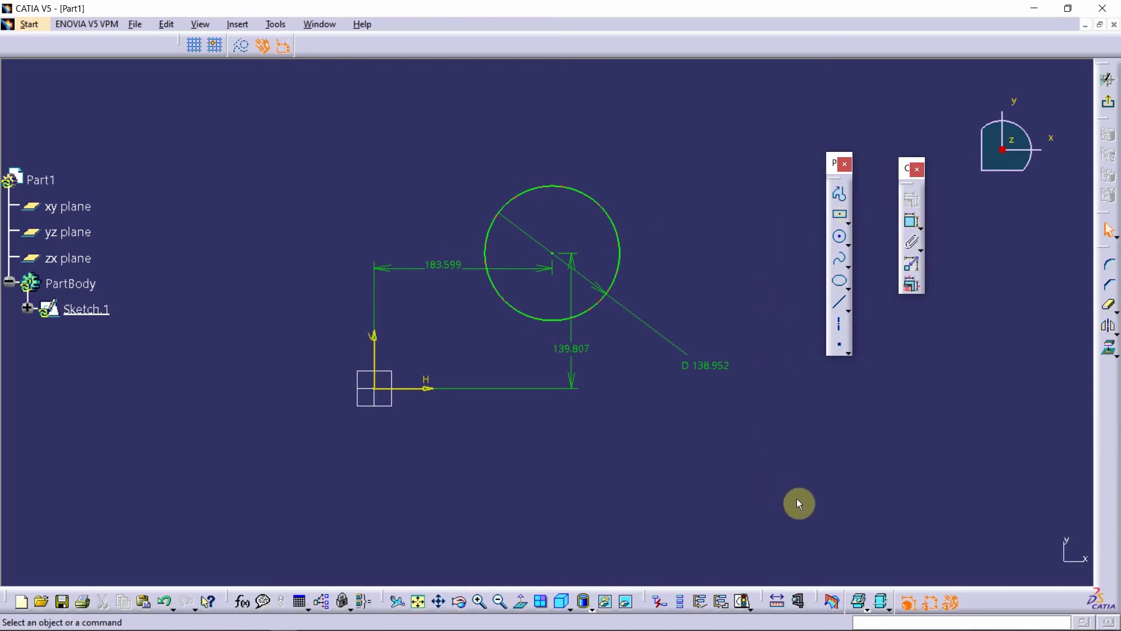
Delete the circle together with all its dimensions from the sketch.
{"action": "left_click_drag", "start_coordinate": [799, 503], "coordinate": [333, 87]}
{"action": "left_click_drag", "start_coordinate": [805, 448], "coordinate": [246, 98]}
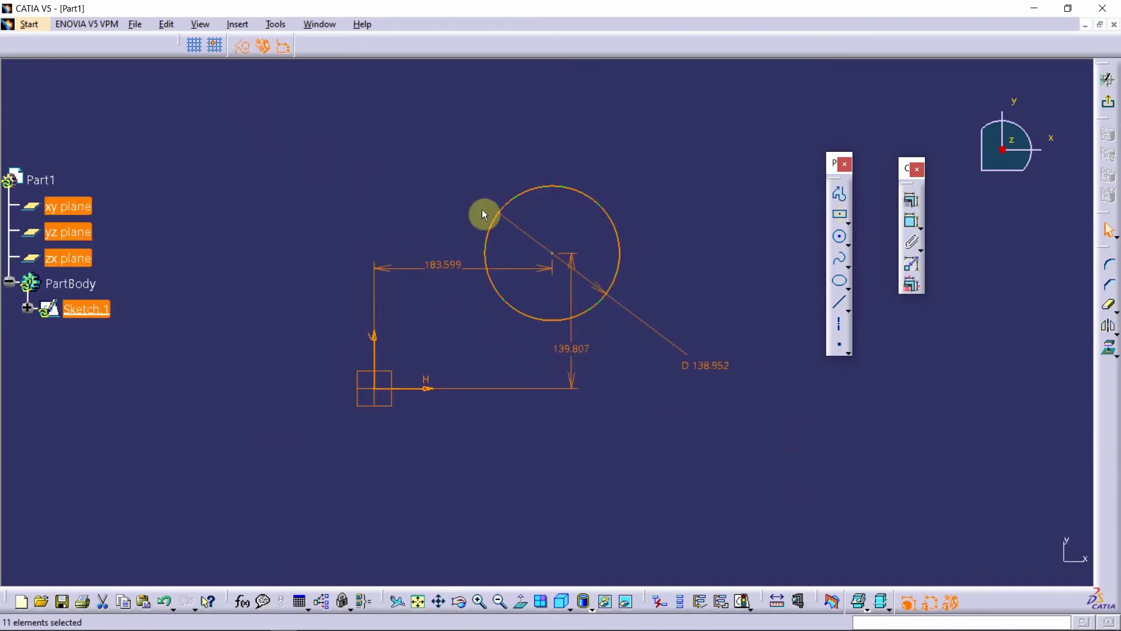
{"action": "key", "text": "Delete"}
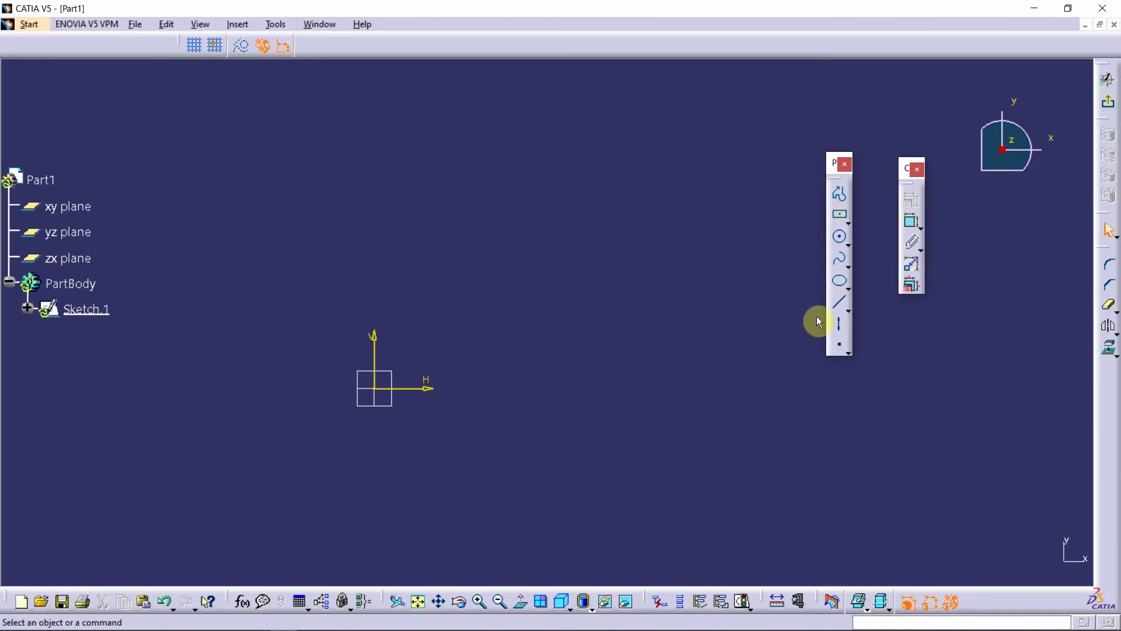
Draw a vertical line about 92 mm long in the quadrant above the horizontal axis and dimension its length.
{"action": "left_click", "coordinate": [839, 302]}
{"action": "left_click", "coordinate": [490, 238]}
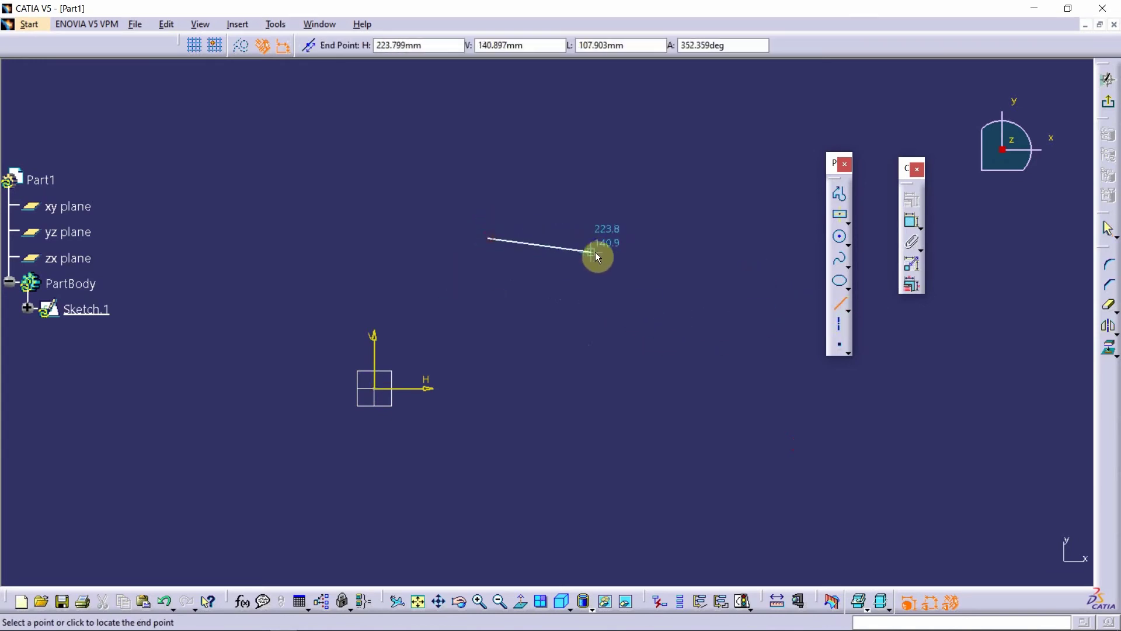
{"action": "left_click", "coordinate": [487, 327]}
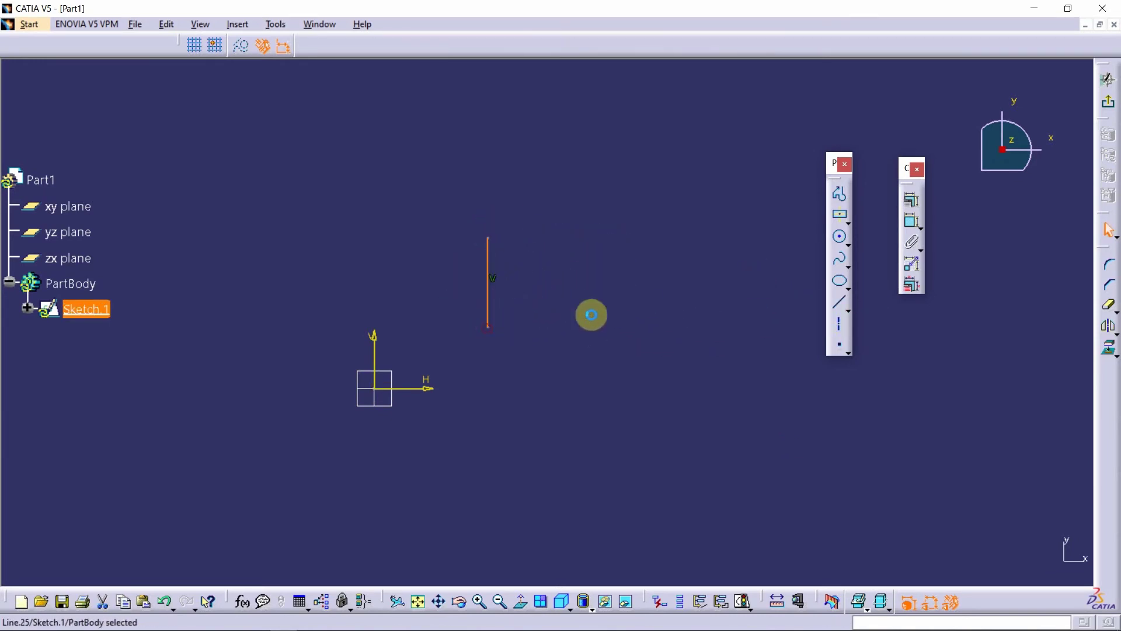
{"action": "left_click", "coordinate": [909, 228]}
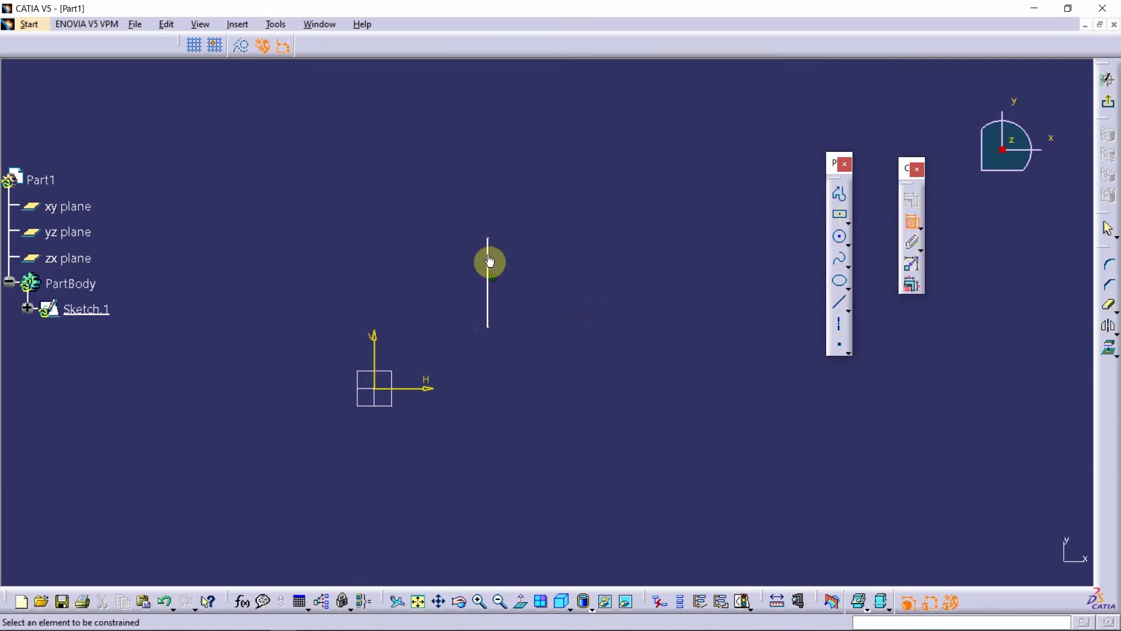
{"action": "left_click", "coordinate": [487, 267]}
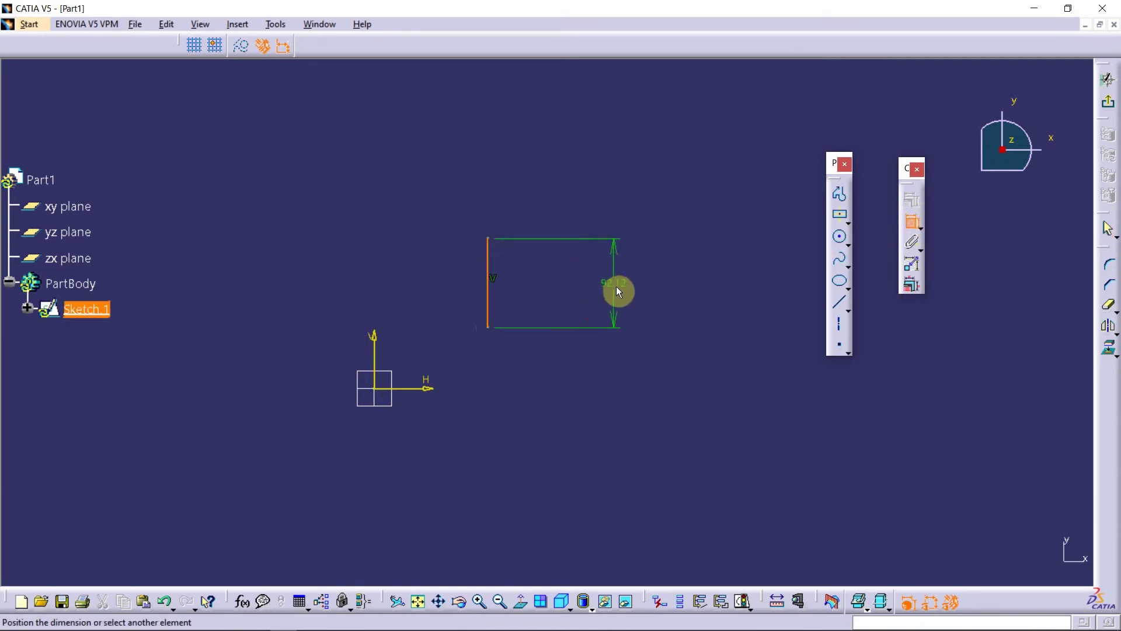
{"action": "left_click", "coordinate": [618, 287]}
Dimension the height of the line's lower endpoint above the horizontal axis and the line's distance from the vertical axis.
{"action": "left_click", "coordinate": [913, 227]}
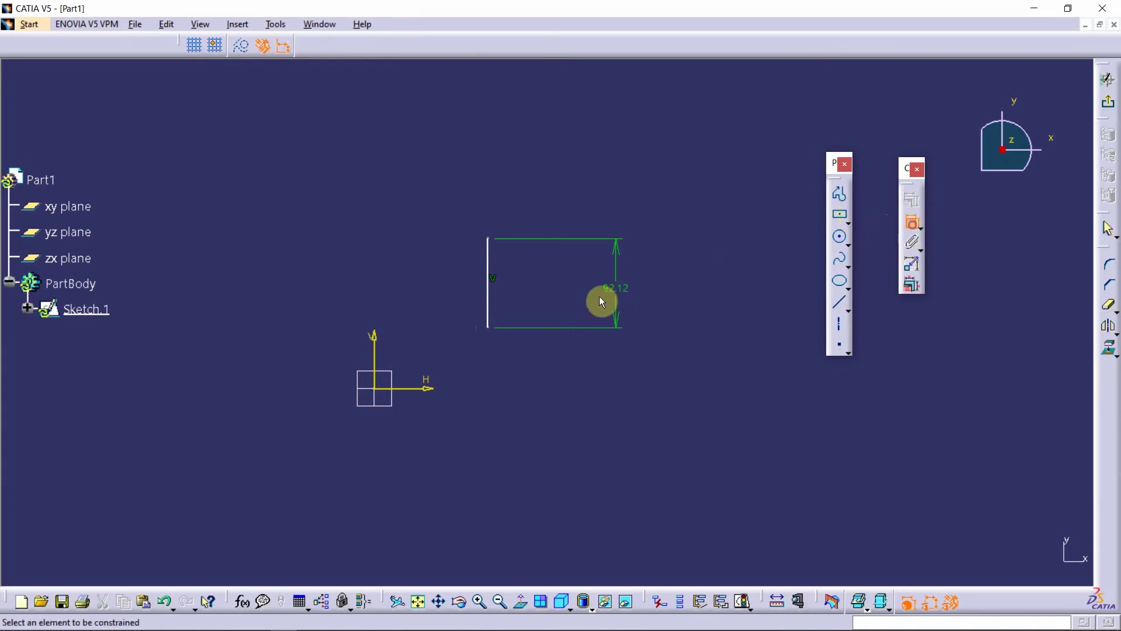
{"action": "left_click", "coordinate": [492, 327]}
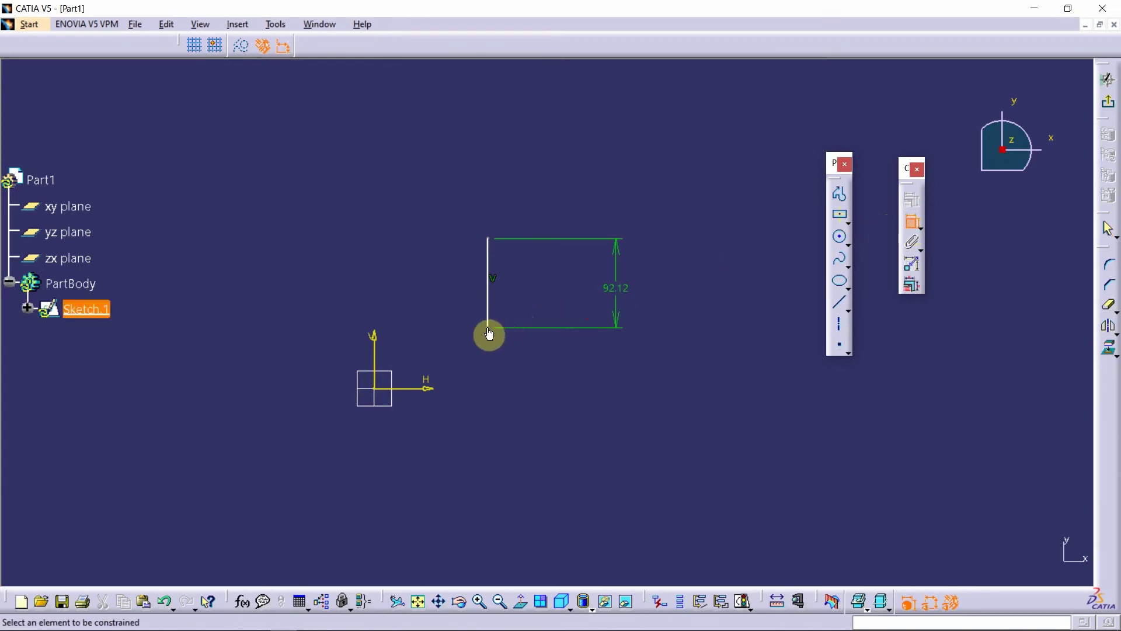
{"action": "left_click", "coordinate": [426, 388]}
{"action": "left_click", "coordinate": [479, 373]}
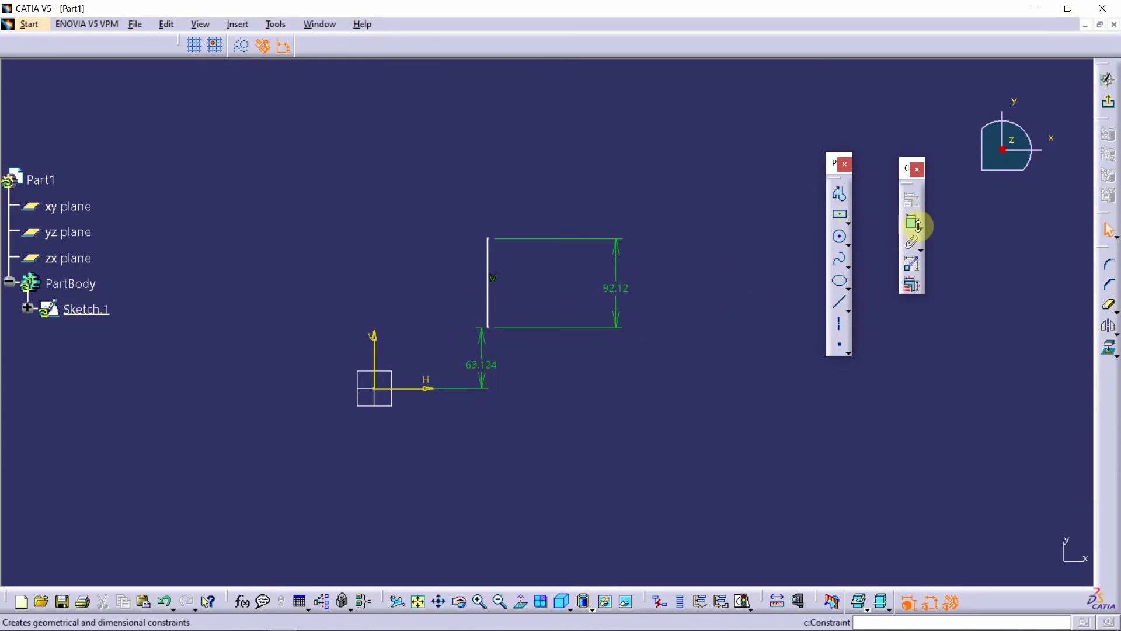
{"action": "left_click", "coordinate": [908, 222]}
{"action": "left_click", "coordinate": [489, 266]}
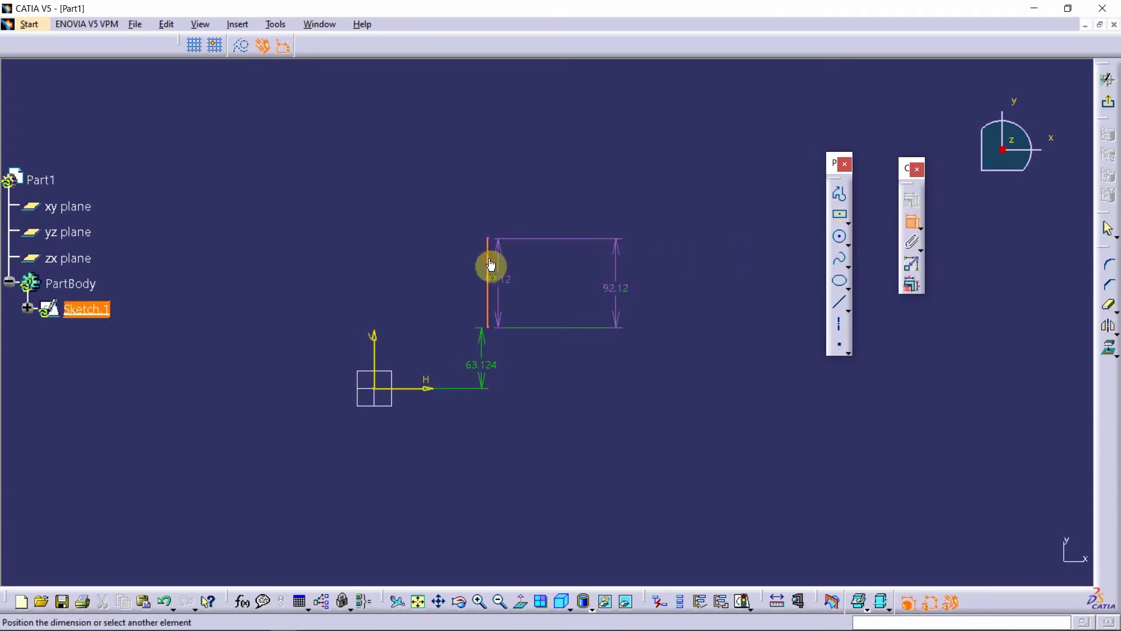
{"action": "left_click", "coordinate": [377, 341]}
{"action": "left_click", "coordinate": [436, 166]}
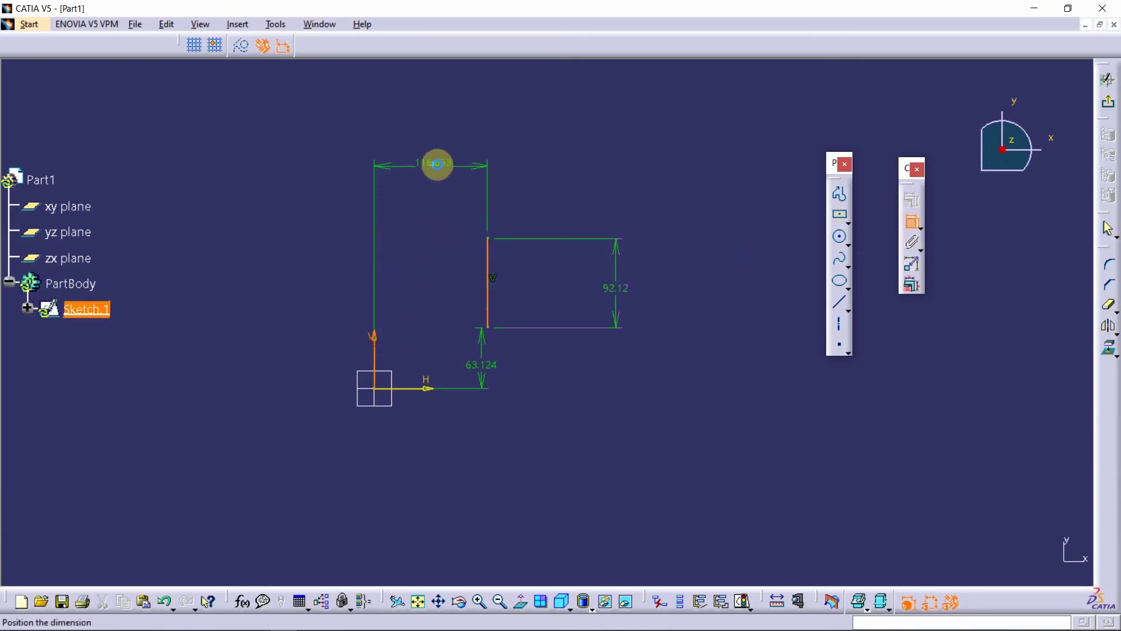
{"action": "left_click", "coordinate": [536, 183]}
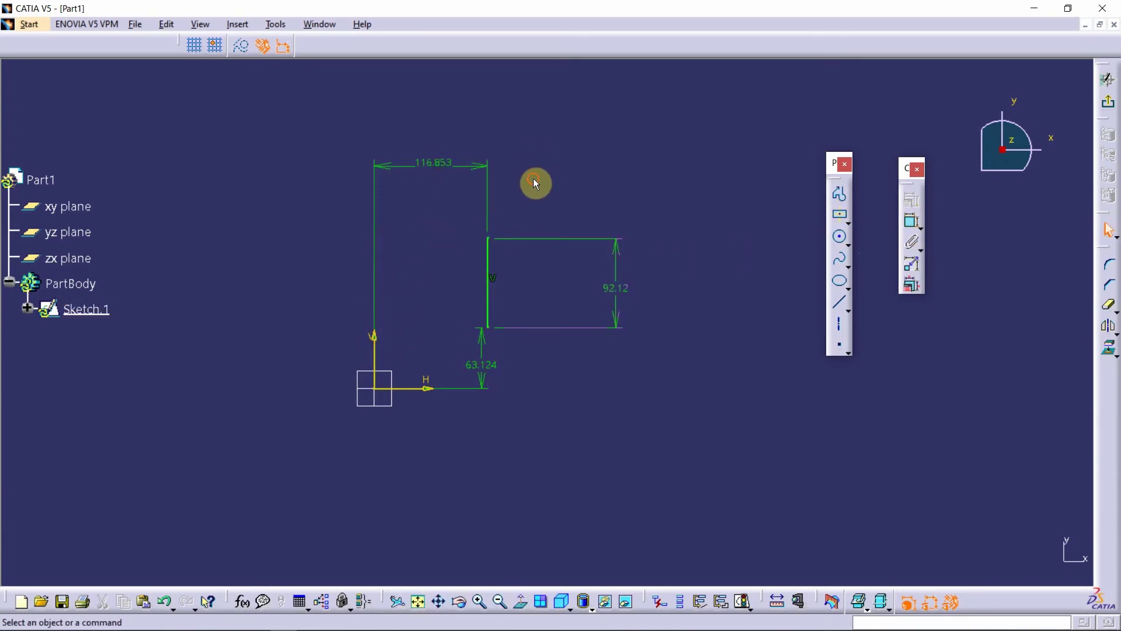
Delete the vertical line together with all its dimensions from the sketch.
{"action": "left_click", "coordinate": [490, 264]}
{"action": "left_click", "coordinate": [558, 287]}
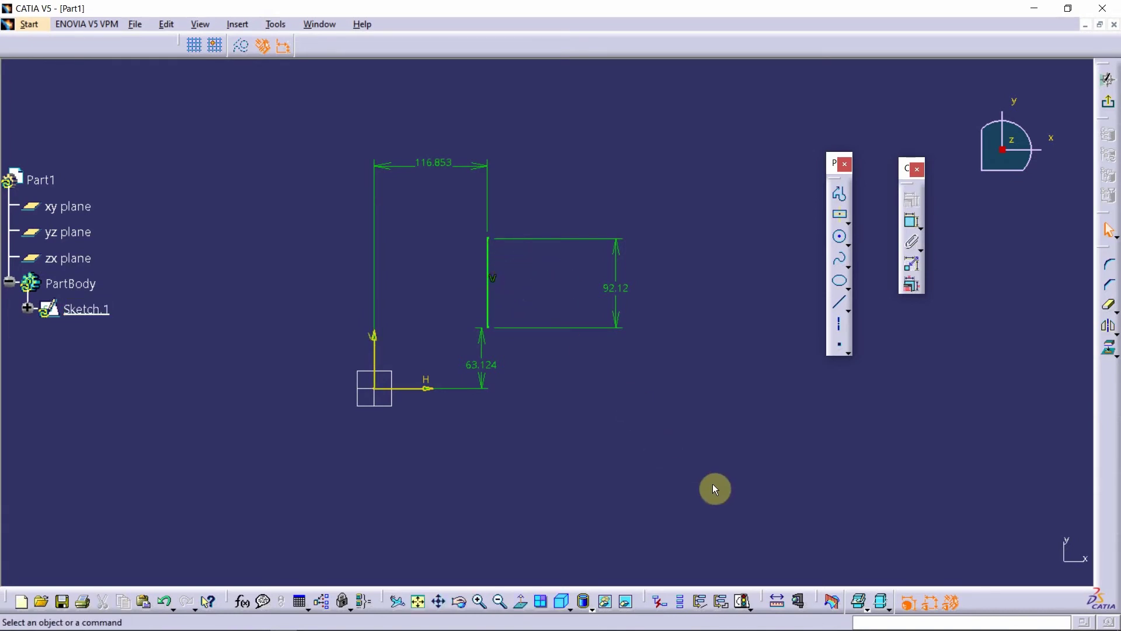
{"action": "mouse_move", "coordinate": [715, 490]}
{"action": "left_mouse_down"}
{"action": "mouse_move", "coordinate": [296, 230]}
{"action": "mouse_move", "coordinate": [264, 116]}
{"action": "left_mouse_up"}
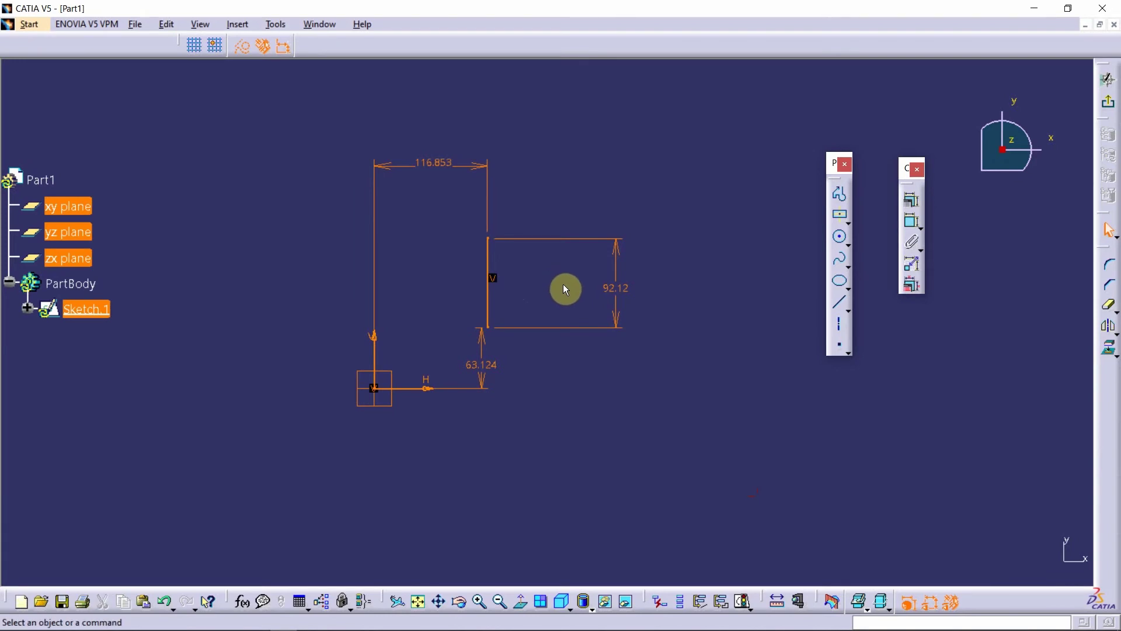
{"action": "key", "text": "Delete"}
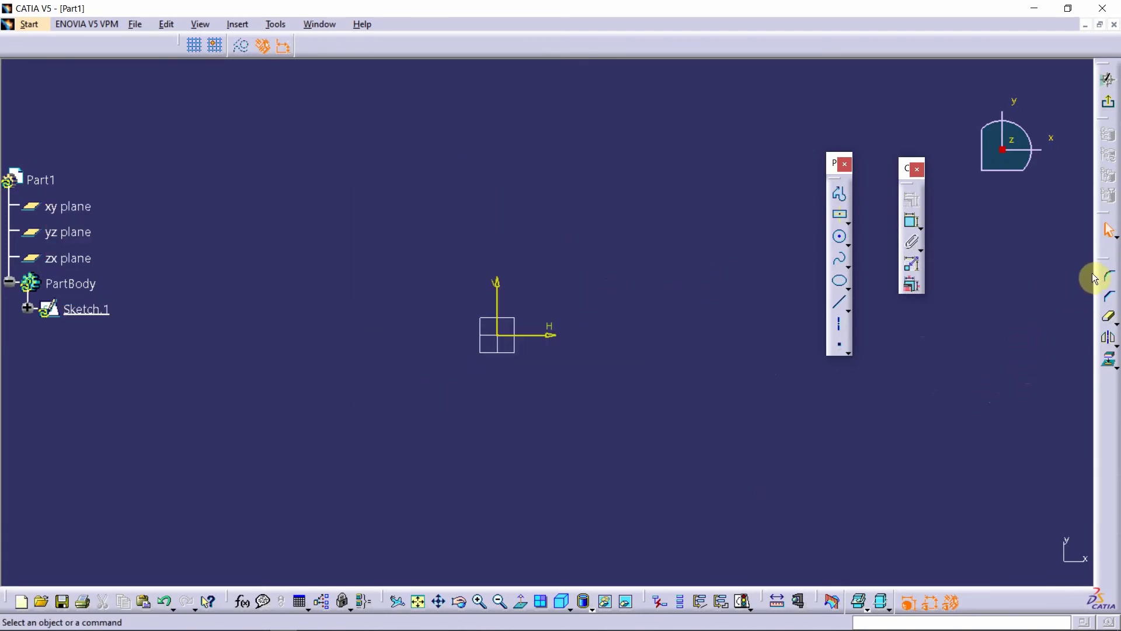
Float the sketch operation tools beside the profile tools and draw a centered rectangle with its center on the sketch origin.
{"action": "left_click_drag", "start_coordinate": [1103, 268], "coordinate": [837, 181]}
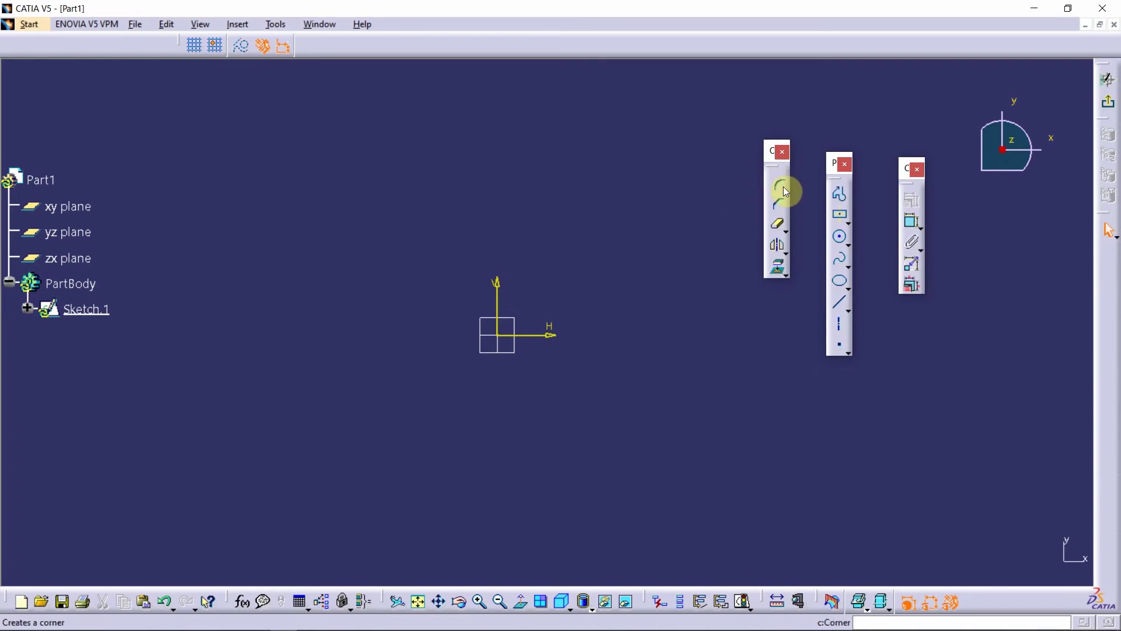
{"action": "left_click", "coordinate": [841, 215]}
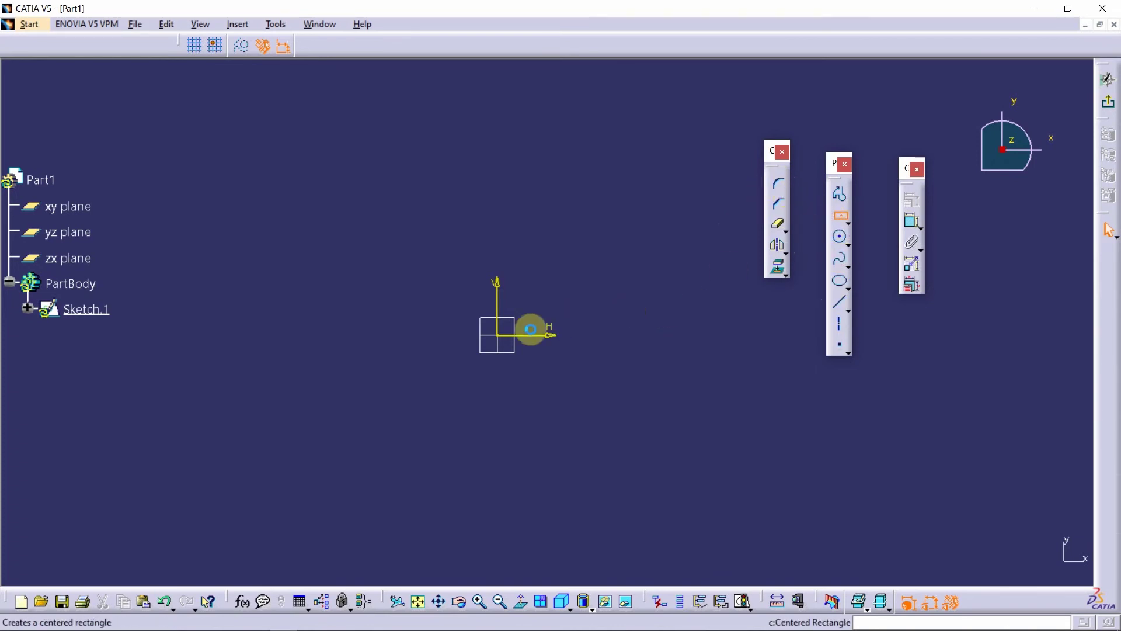
{"action": "left_click", "coordinate": [839, 217]}
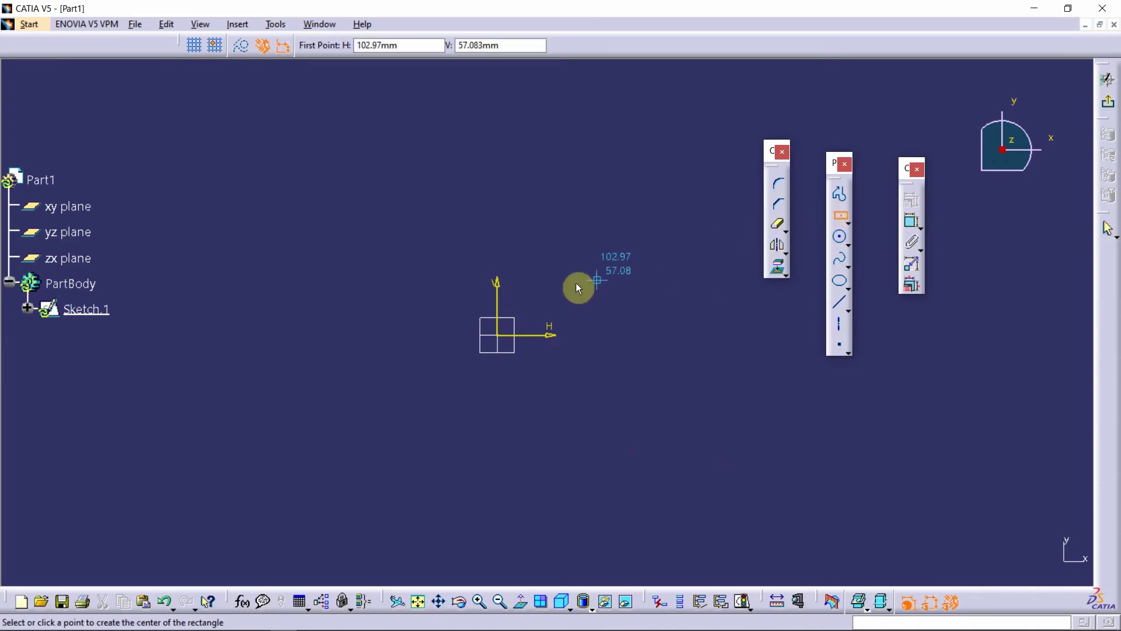
{"action": "left_click", "coordinate": [500, 341]}
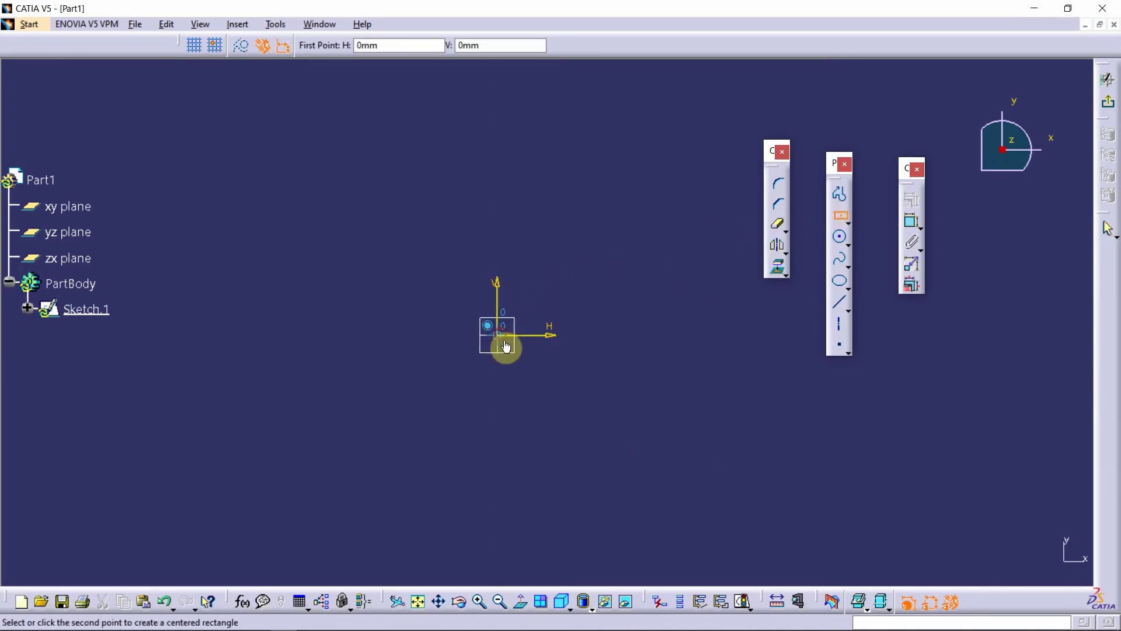
{"action": "left_click", "coordinate": [647, 450]}
{"action": "left_click", "coordinate": [711, 407]}
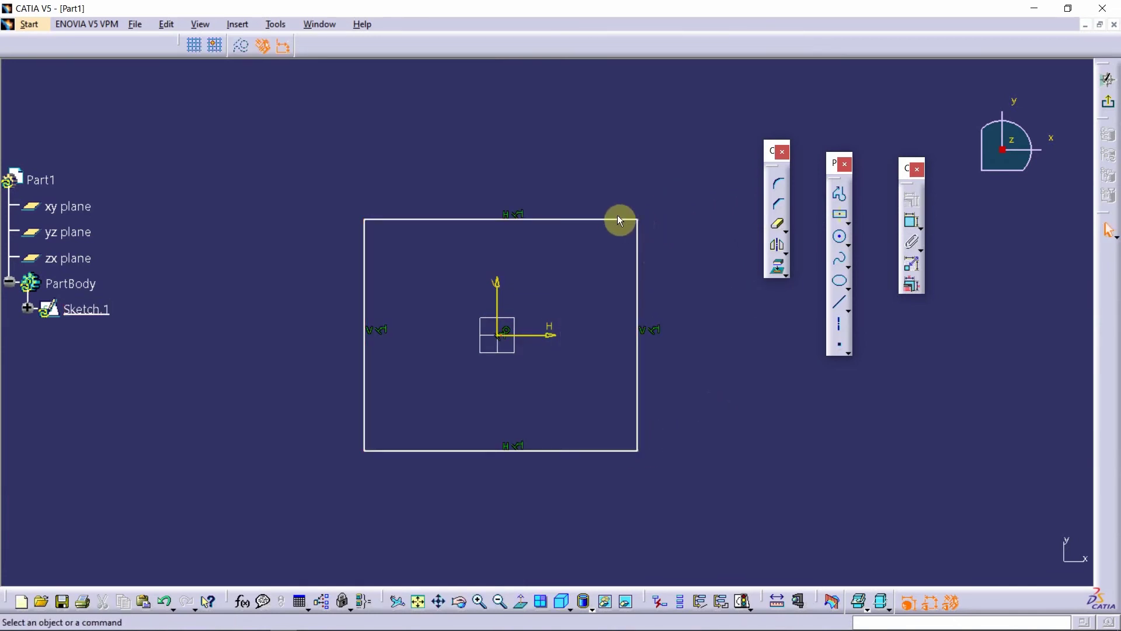
Round the rectangle's upper-right corner with a radius of about 58 mm and place the radius dimension outside the profile.
{"action": "left_click", "coordinate": [780, 183]}
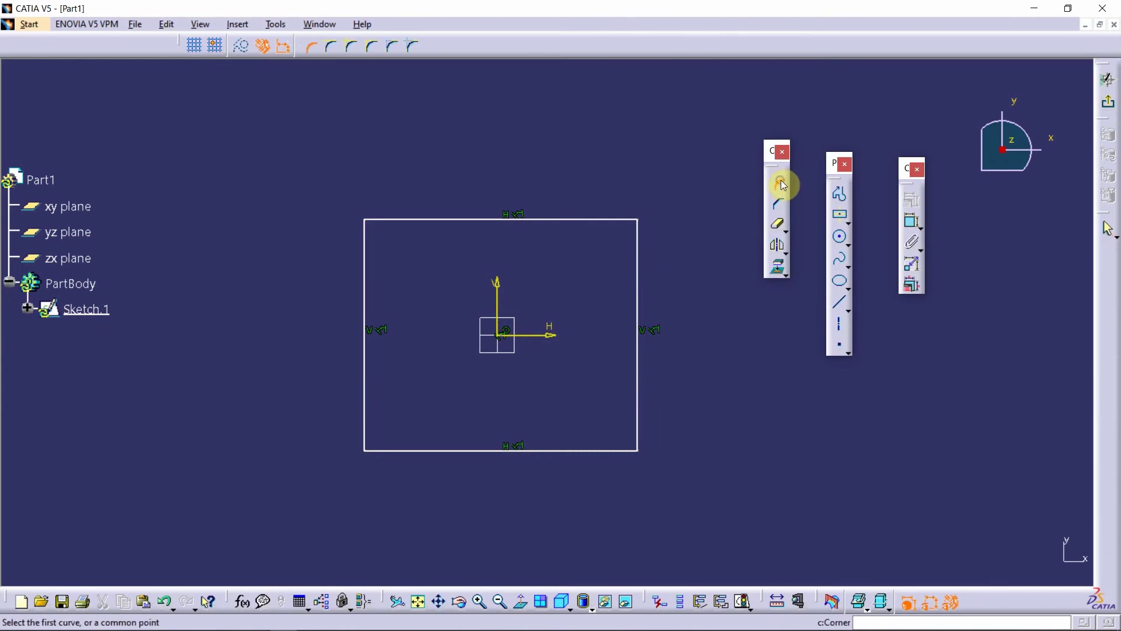
{"action": "left_click", "coordinate": [620, 225]}
{"action": "left_click", "coordinate": [638, 245]}
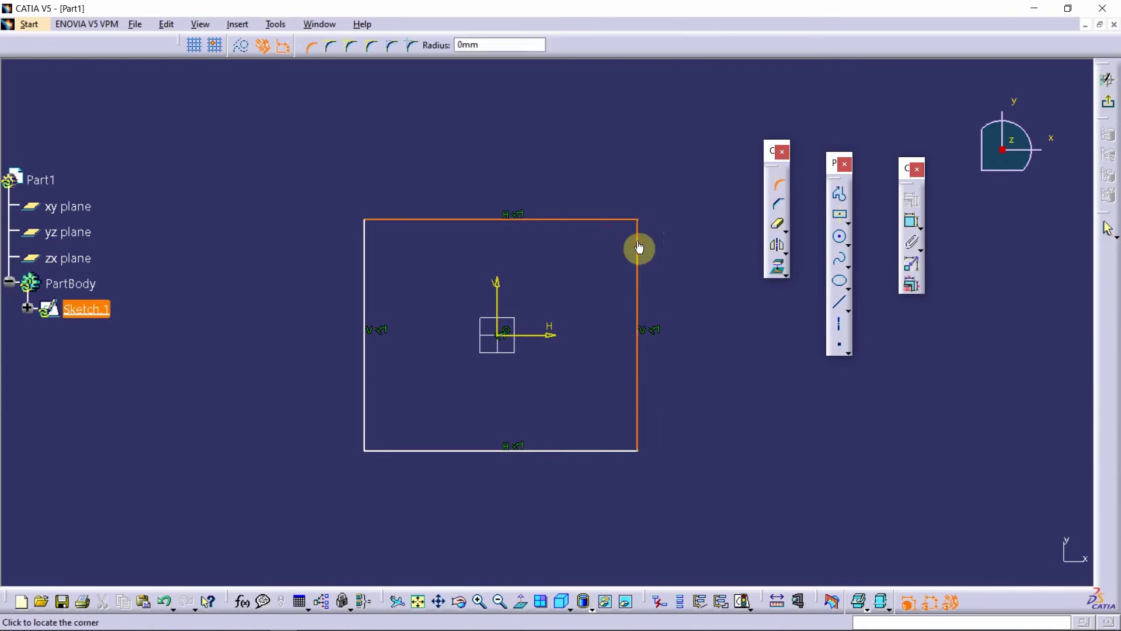
{"action": "left_click", "coordinate": [623, 244]}
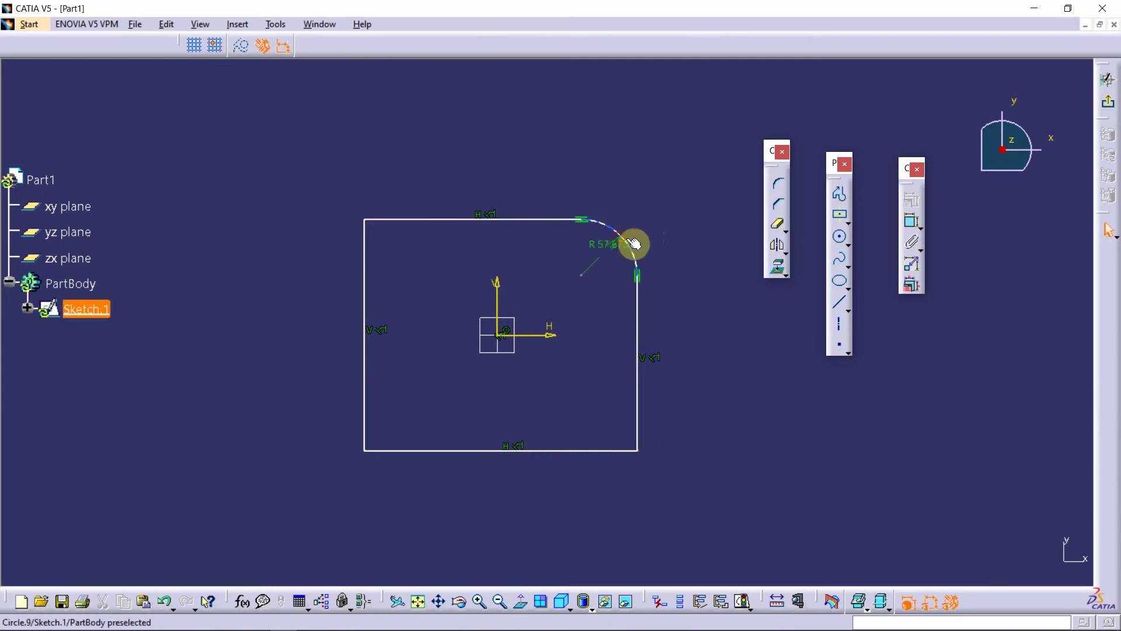
{"action": "left_click_drag", "start_coordinate": [608, 251], "coordinate": [675, 189]}
{"action": "left_click", "coordinate": [597, 169]}
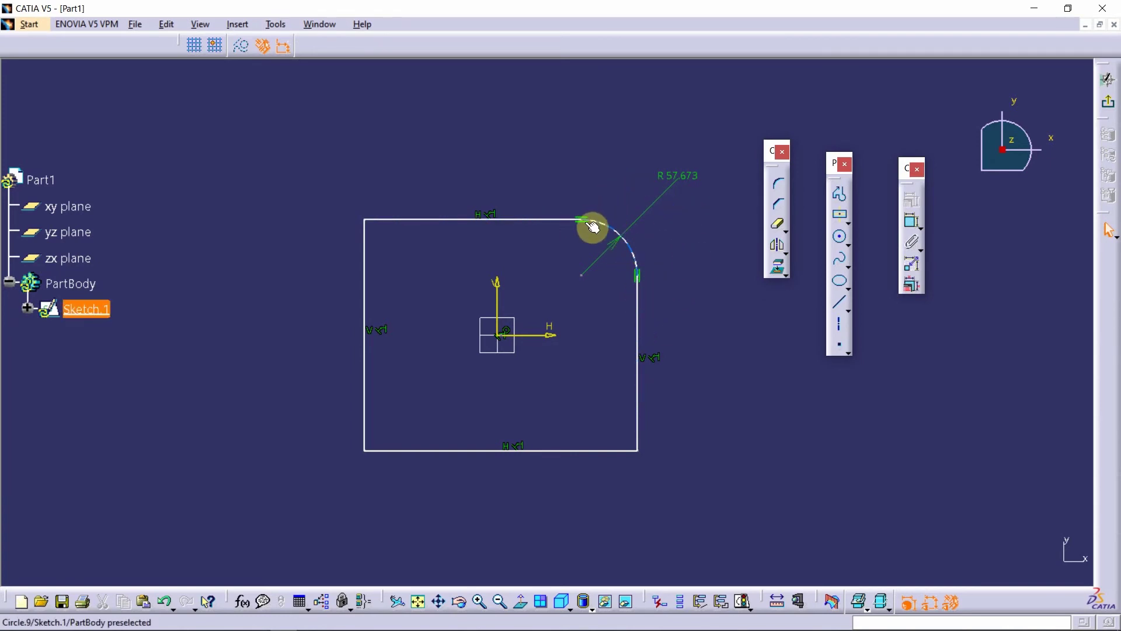
Examine the tangent transitions between the rounded corner and the two rectangle sides it joins.
{"action": "middle_click_drag", "start_coordinate": [592, 223], "coordinate": [593, 181], "text": "ctrl"}
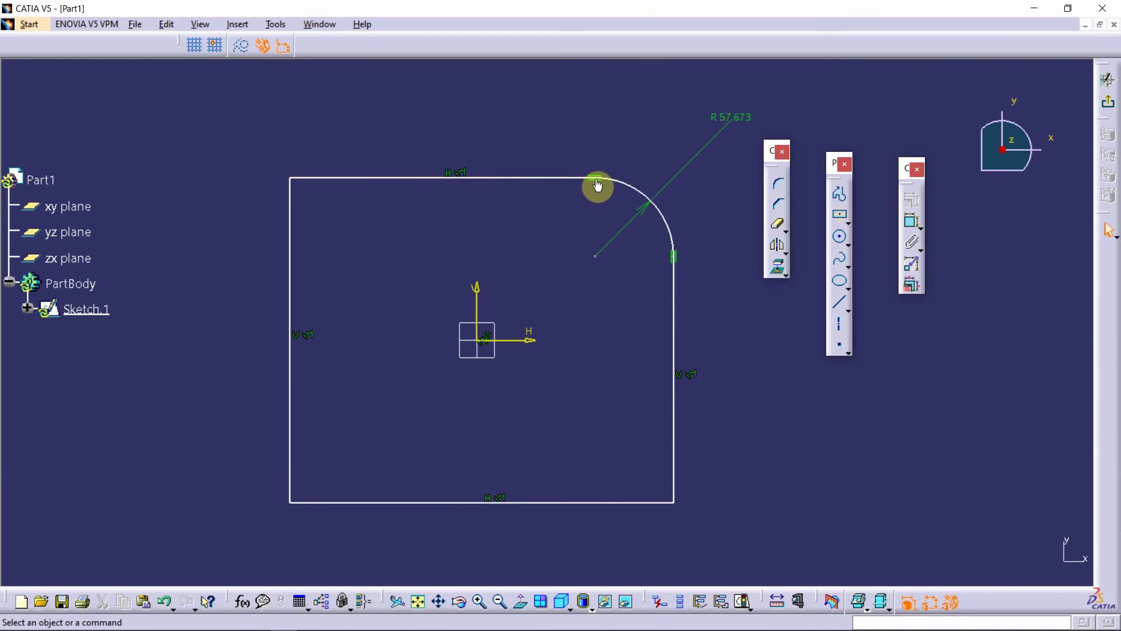
{"action": "left_click", "coordinate": [674, 271]}
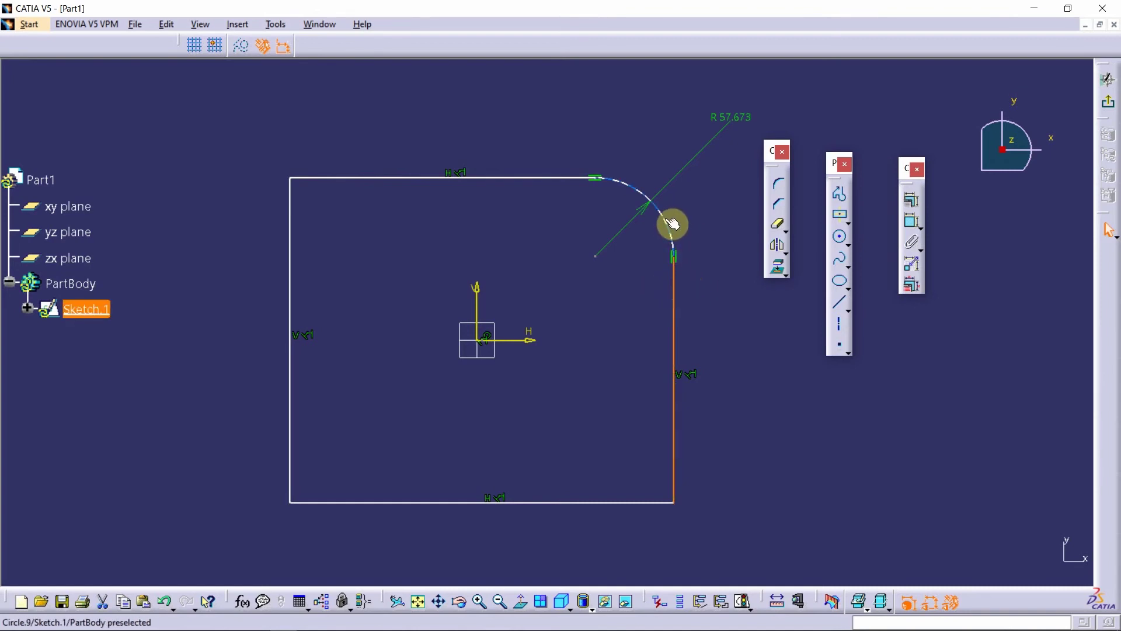
{"action": "left_click", "coordinate": [704, 218]}
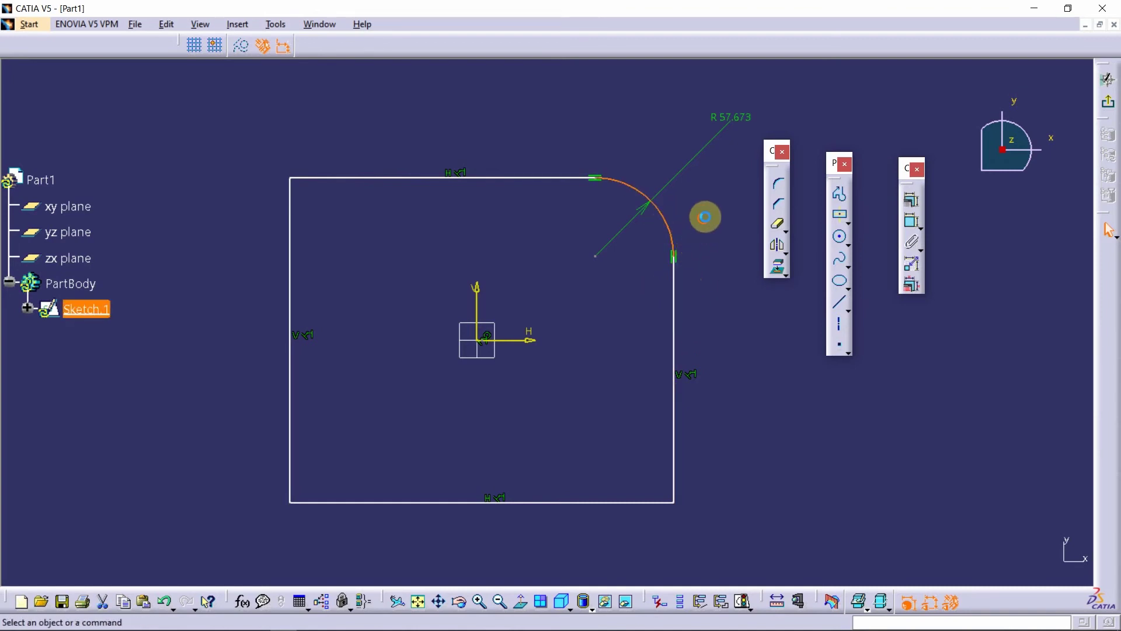
{"action": "left_click", "coordinate": [527, 176]}
{"action": "left_click", "coordinate": [625, 185]}
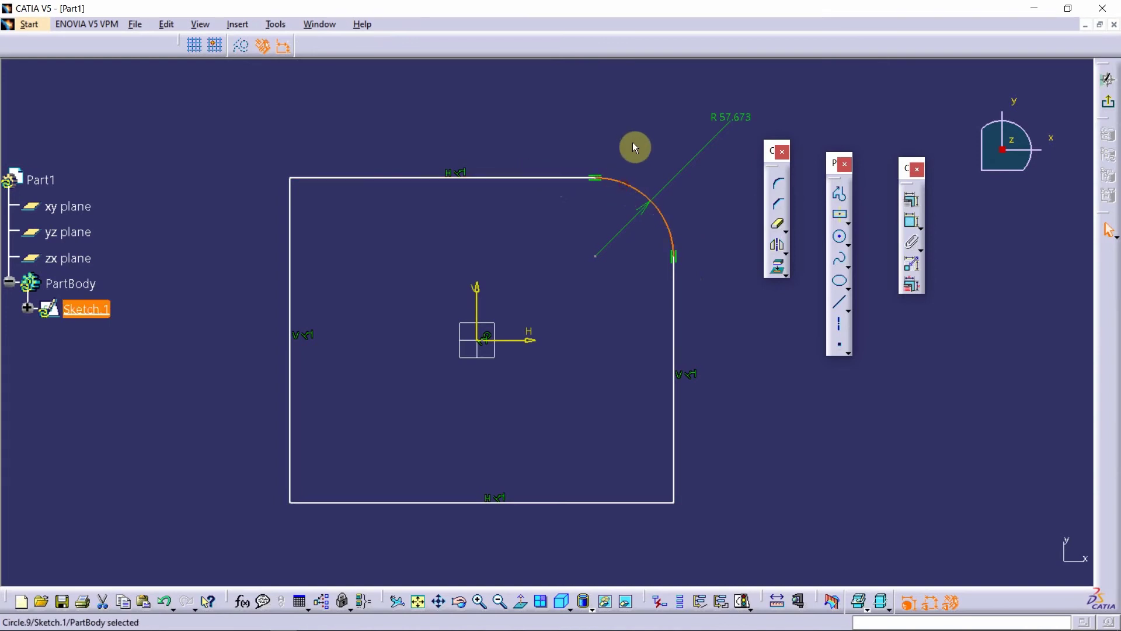
{"action": "left_click", "coordinate": [636, 147]}
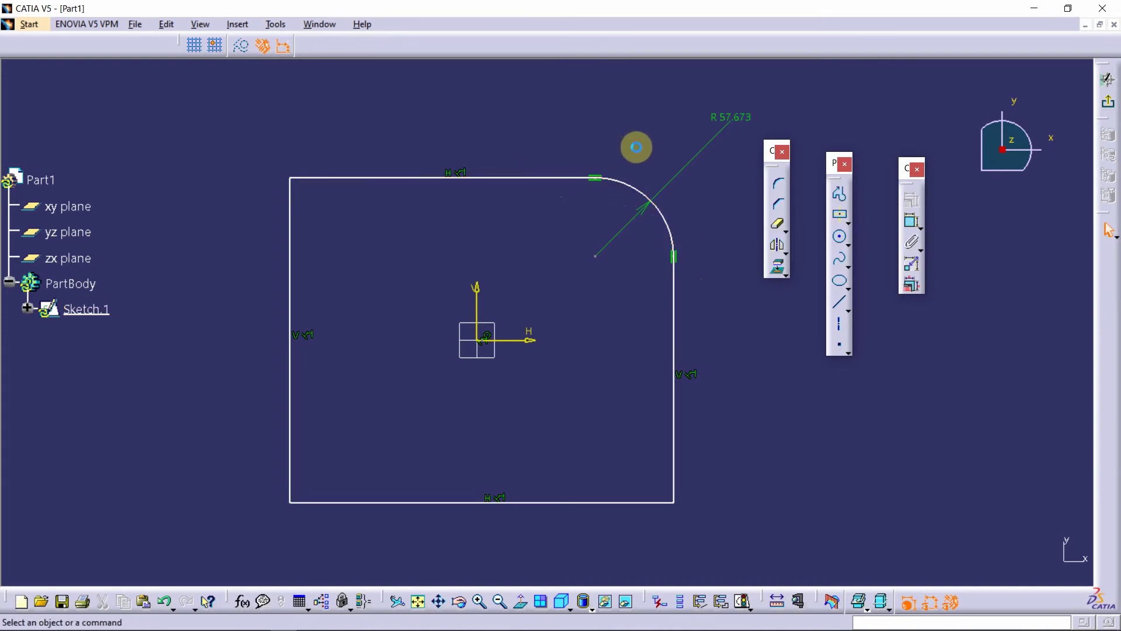
Chamfer the rectangle's upper-left corner at 45° with a length of about 60 mm.
{"action": "left_click", "coordinate": [786, 209]}
{"action": "left_click", "coordinate": [329, 177]}
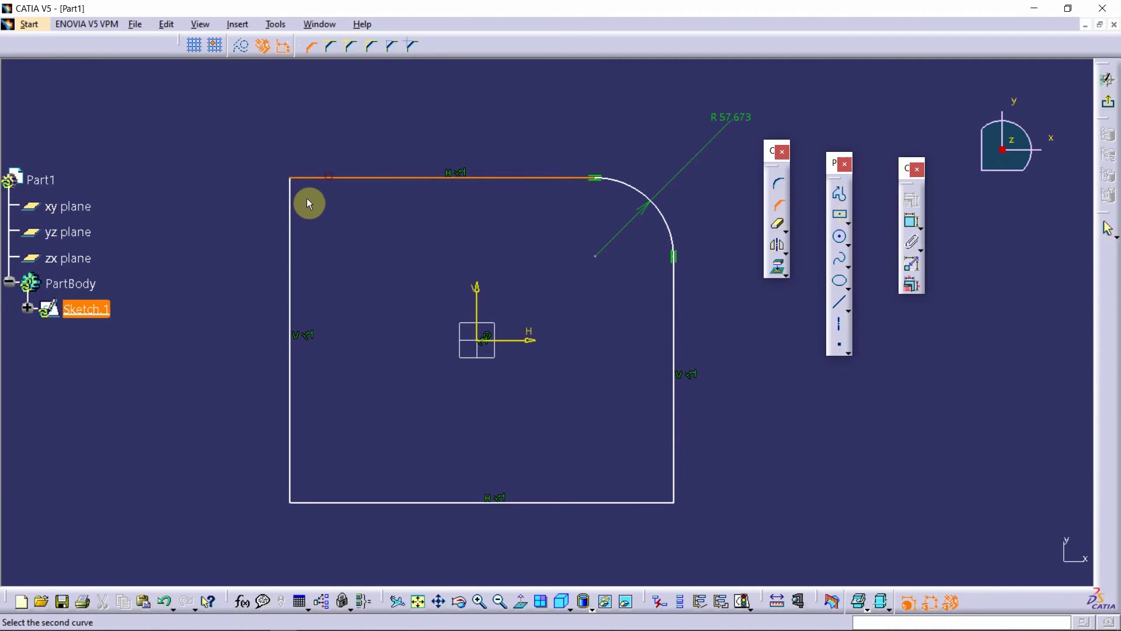
{"action": "left_click", "coordinate": [292, 225]}
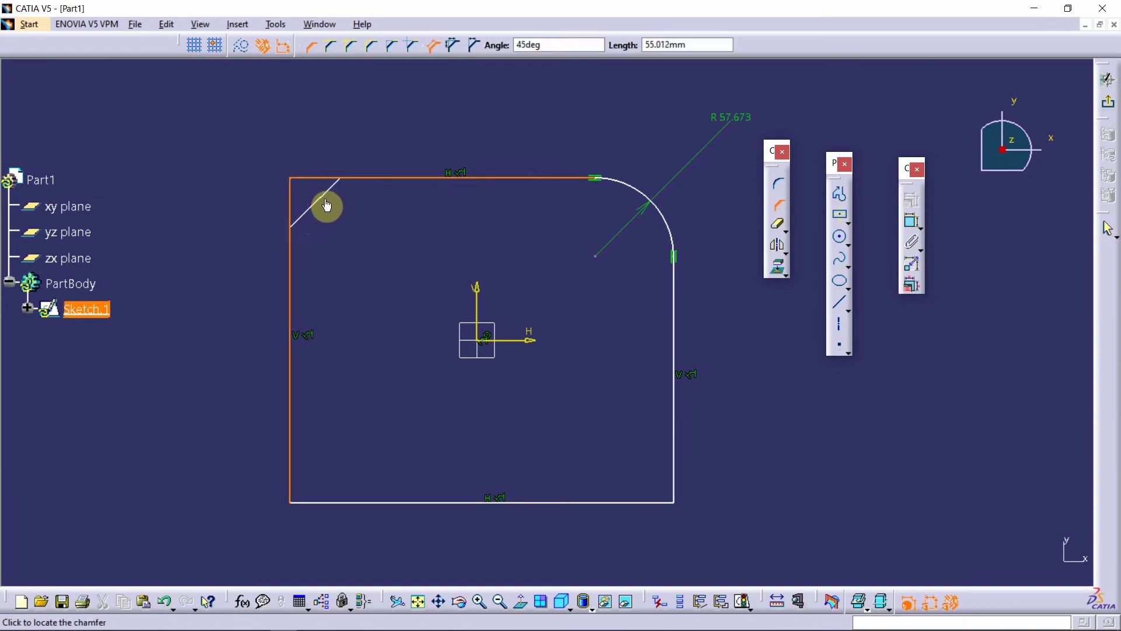
{"action": "left_click", "coordinate": [327, 206]}
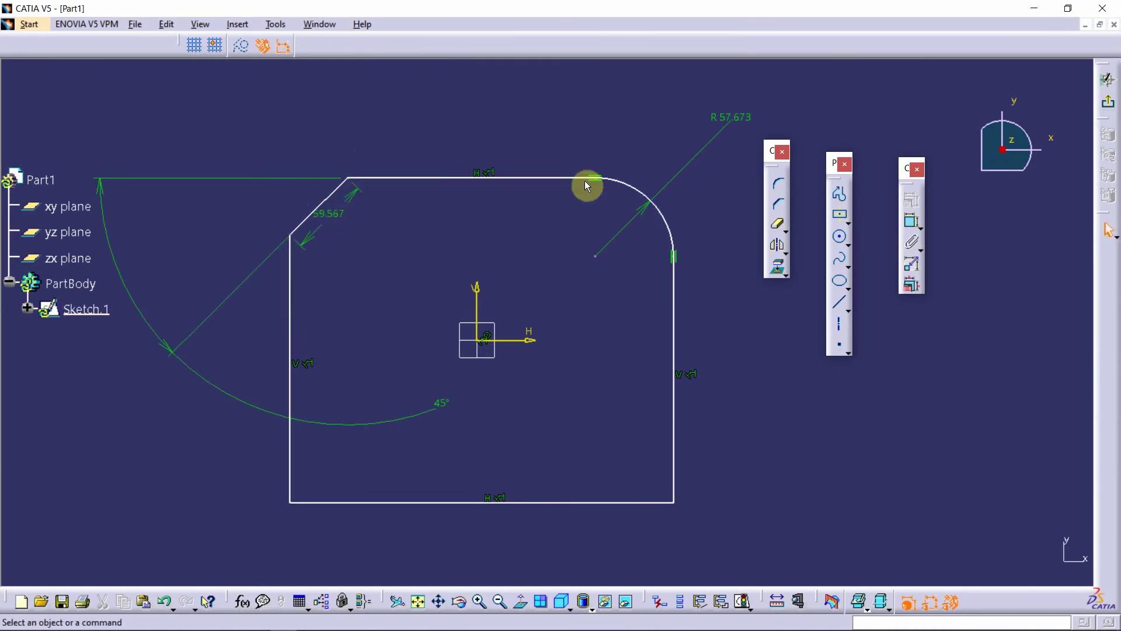
Reposition the chamfer's length dimension above the profile and its angle dimension to the outside of the chamfered corner.
{"action": "mouse_move", "coordinate": [342, 223]}
{"action": "left_mouse_down"}
{"action": "mouse_move", "coordinate": [390, 160]}
{"action": "mouse_move", "coordinate": [357, 153]}
{"action": "left_mouse_up"}
{"action": "left_click", "coordinate": [727, 123]}
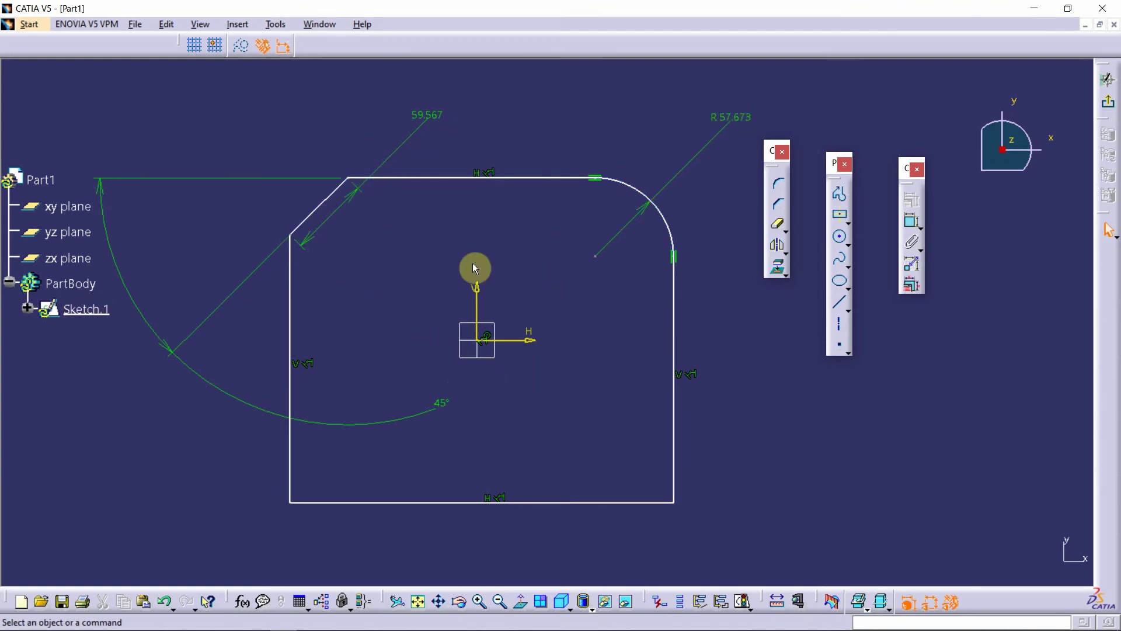
{"action": "mouse_move", "coordinate": [442, 403]}
{"action": "left_mouse_down"}
{"action": "mouse_move", "coordinate": [450, 408]}
{"action": "mouse_move", "coordinate": [136, 269]}
{"action": "left_mouse_up"}
{"action": "left_click", "coordinate": [158, 257]}
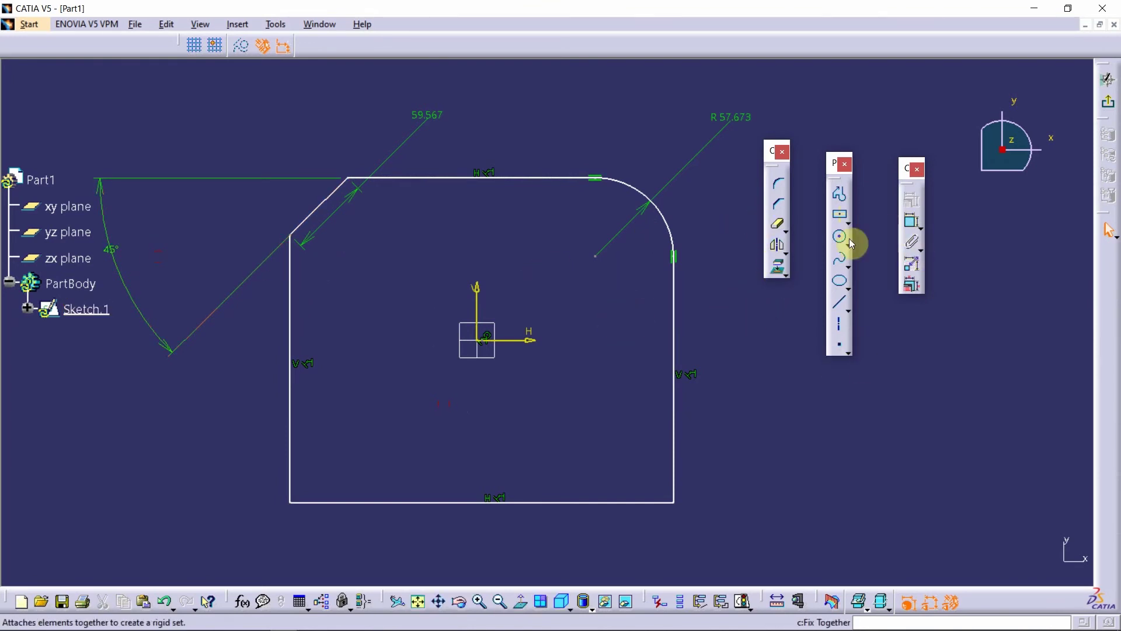
Switch to the PDF designer guide, examine the dimensioned plate sketch in Figure 1-43, and return to CATIA.
{"action": "middle_click_drag", "start_coordinate": [420, 292], "coordinate": [471, 388]}
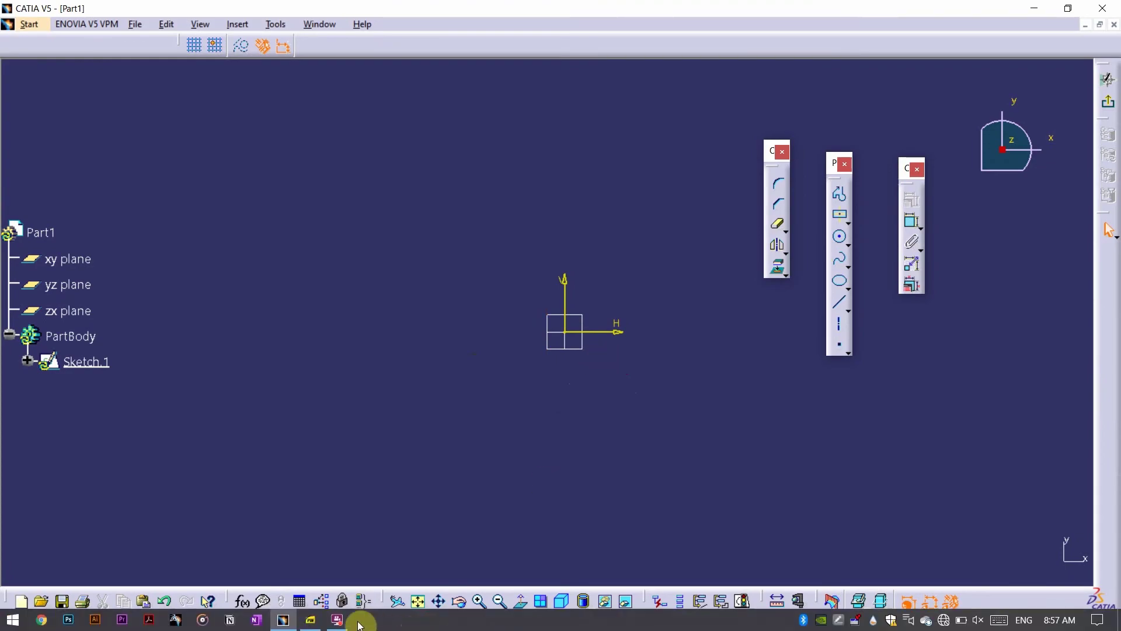
{"action": "left_click", "coordinate": [358, 619]}
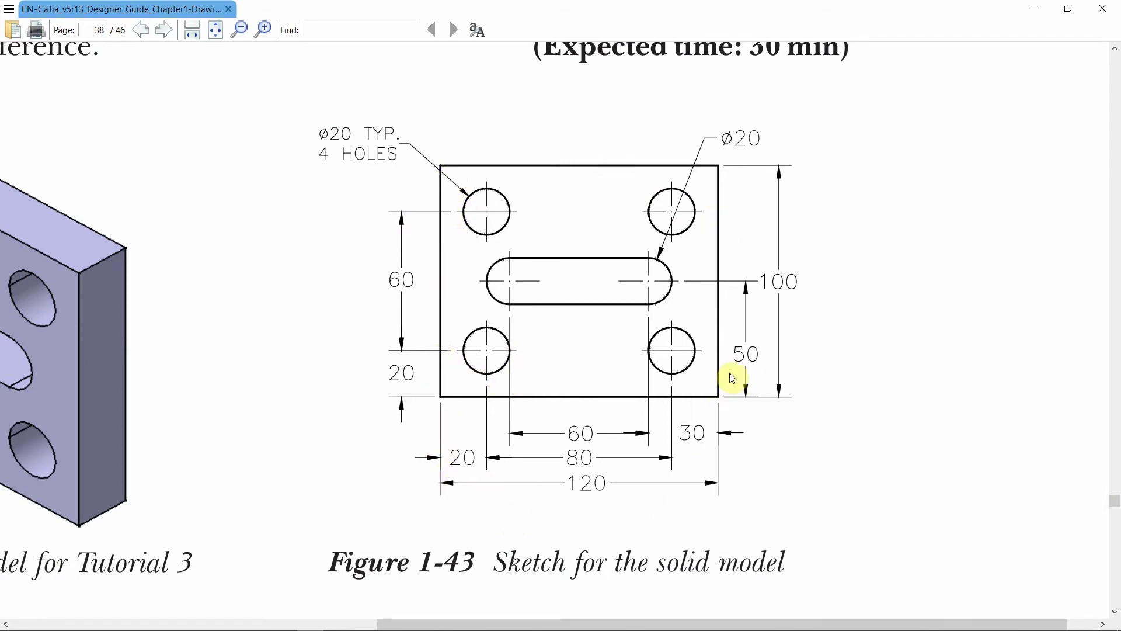
{"action": "key", "text": "alt+Tab"}
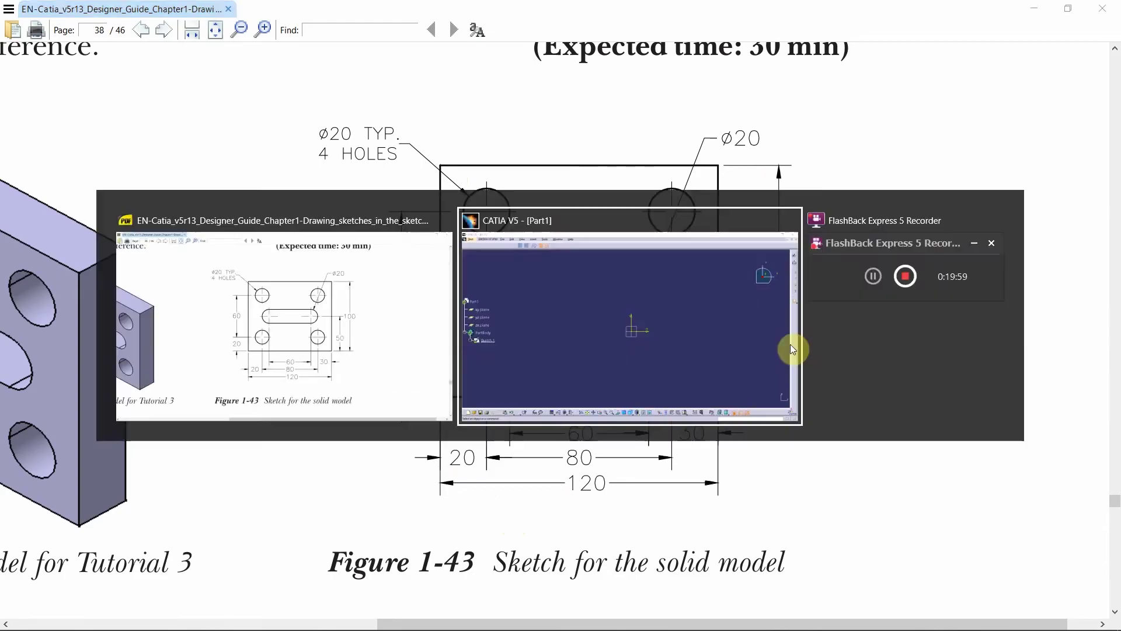
Return to CATIA and draw a centered rectangle at the sketch origin, about 324 mm wide and 243 mm high.
{"action": "left_click", "coordinate": [842, 217]}
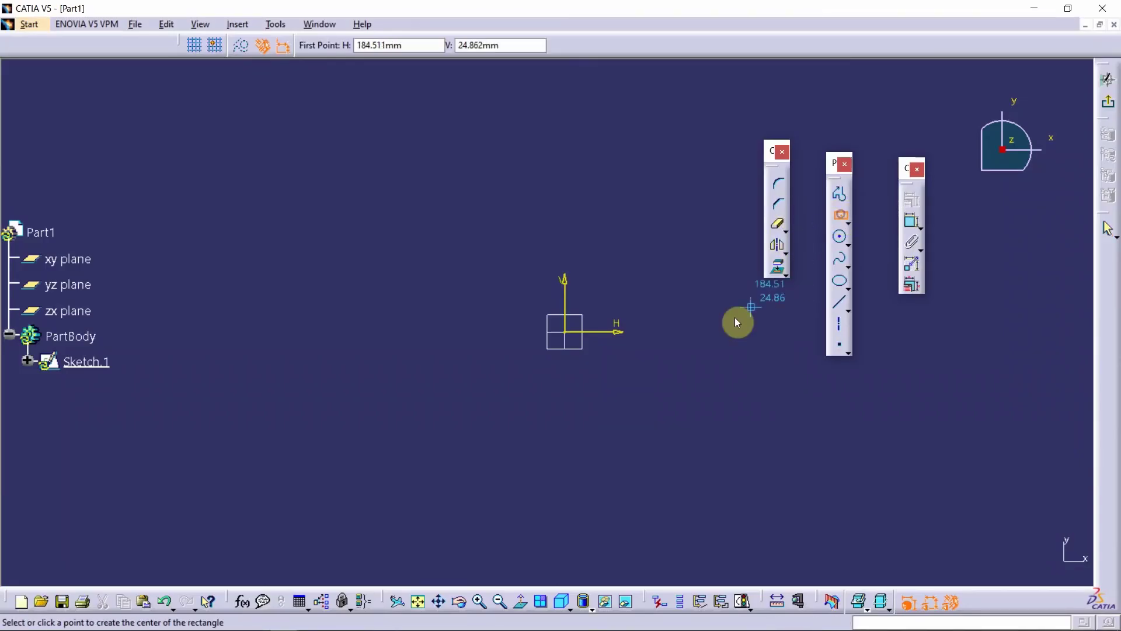
{"action": "left_click", "coordinate": [566, 333]}
{"action": "left_click", "coordinate": [729, 454]}
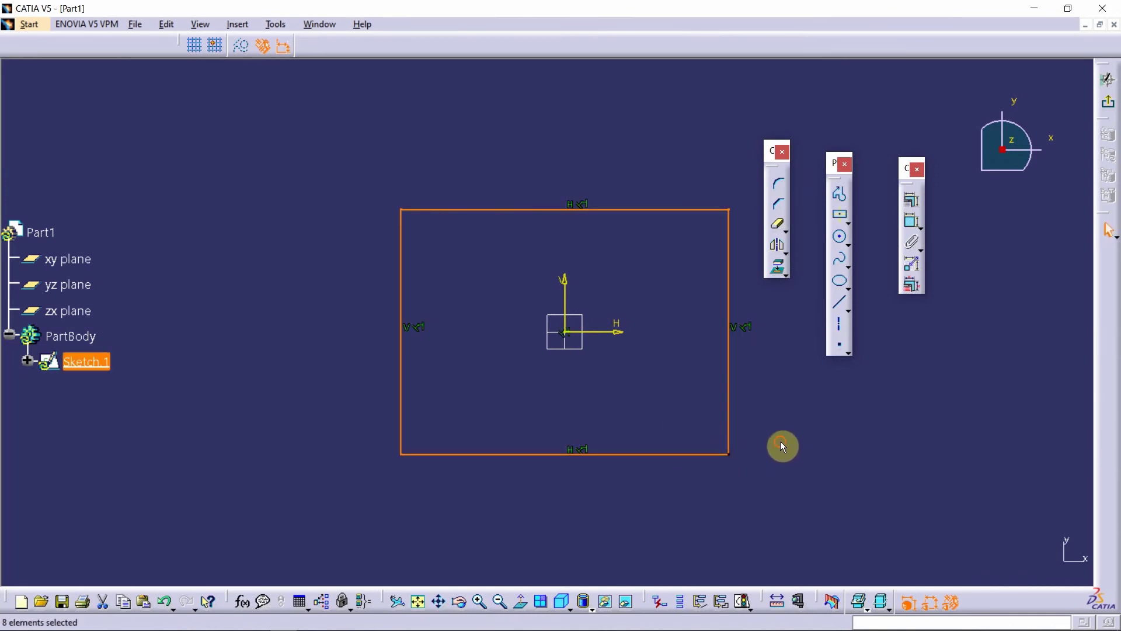
{"action": "left_click", "coordinate": [781, 446]}
Dimension the rectangle's bottom edge below the profile and set its length to 120 mm.
{"action": "left_click", "coordinate": [912, 221]}
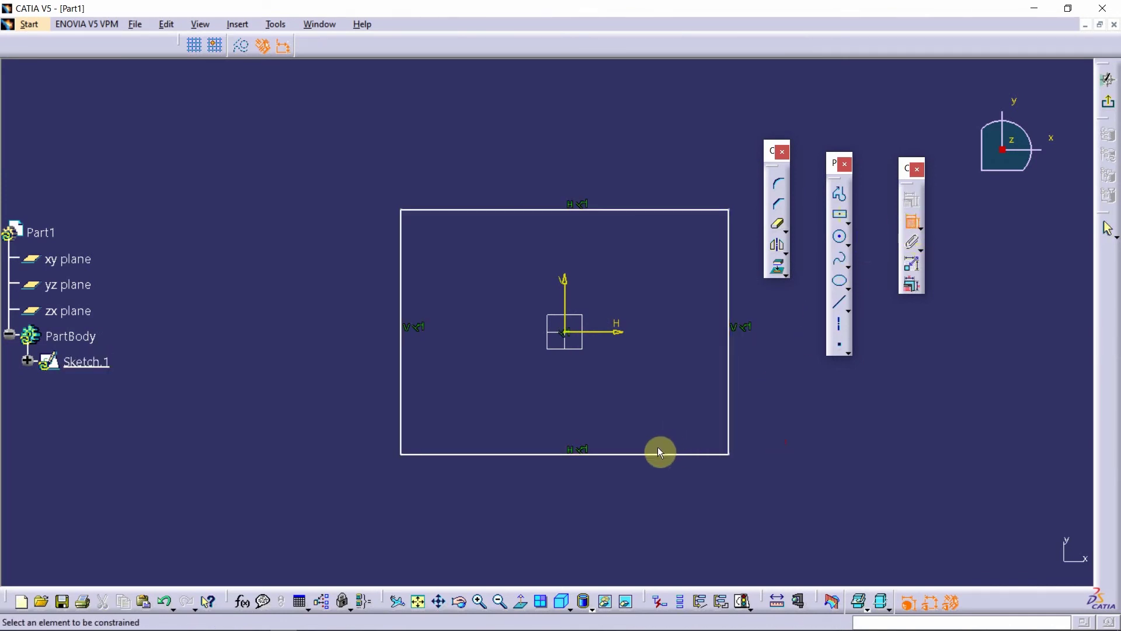
{"action": "left_click", "coordinate": [659, 453]}
{"action": "left_click", "coordinate": [571, 543]}
{"action": "left_click", "coordinate": [578, 544]}
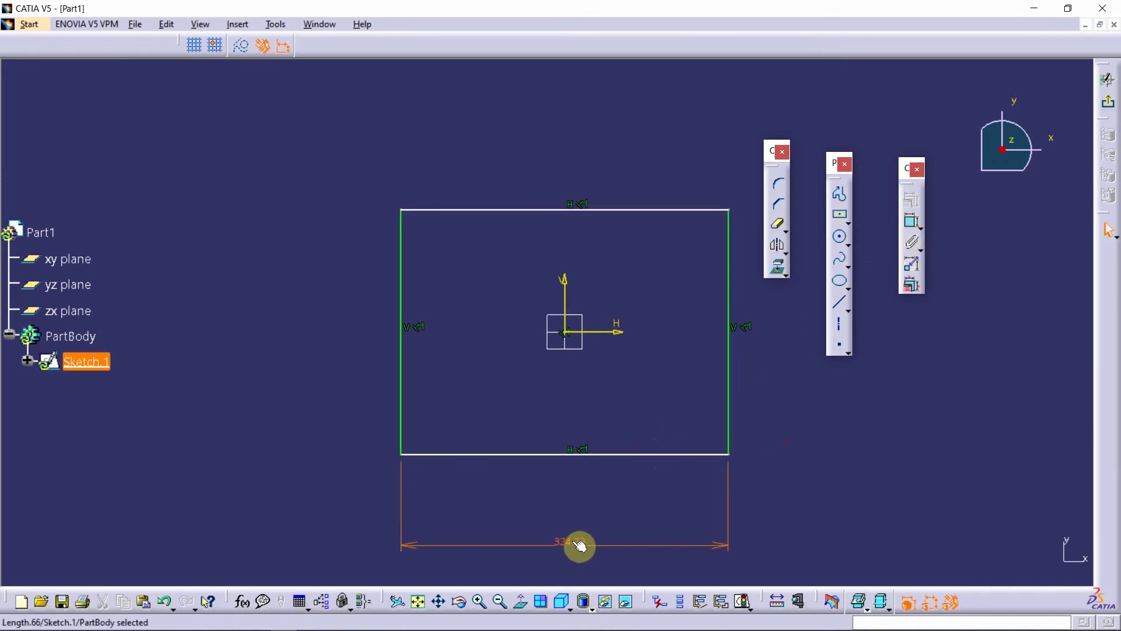
{"action": "double_click", "coordinate": [579, 545]}
{"action": "type", "text": "120"}
{"action": "key", "text": "Return"}
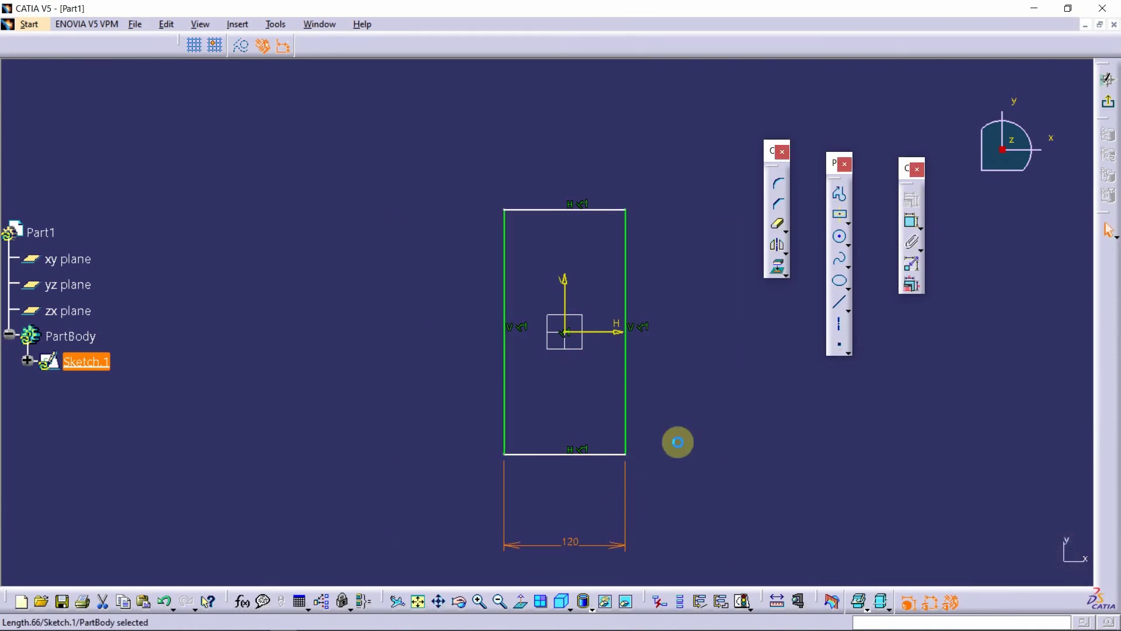
Dimension the rectangle's right edge outside the profile and set its length to 100 mm.
{"action": "left_click", "coordinate": [912, 220]}
{"action": "left_click", "coordinate": [626, 399]}
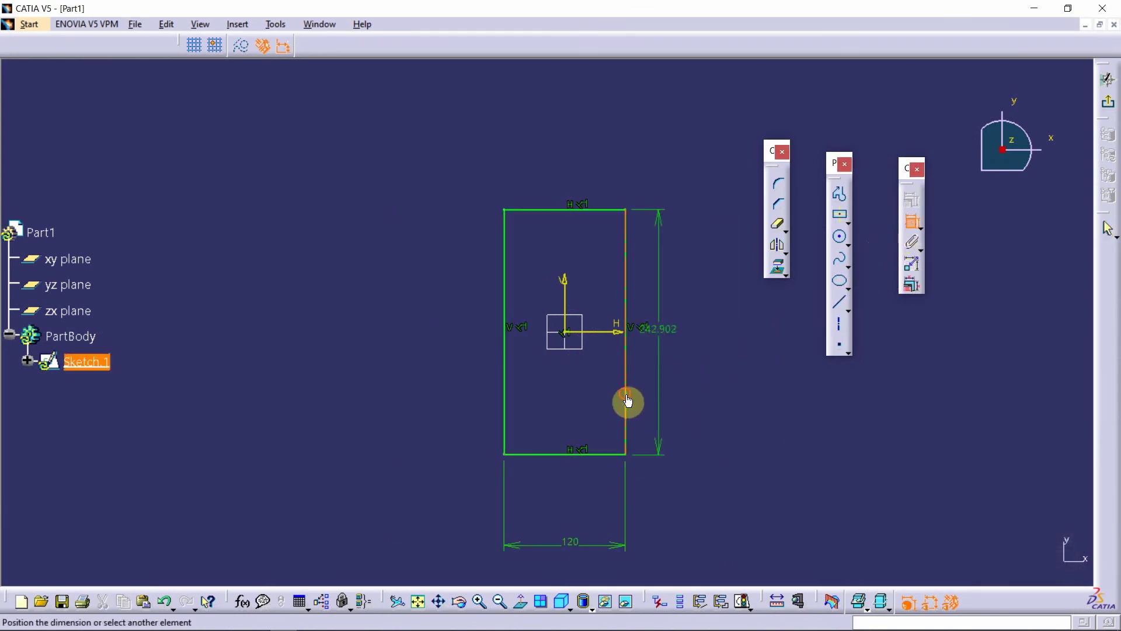
{"action": "left_click", "coordinate": [719, 388]}
{"action": "double_click", "coordinate": [719, 383]}
{"action": "type", "text": "100"}
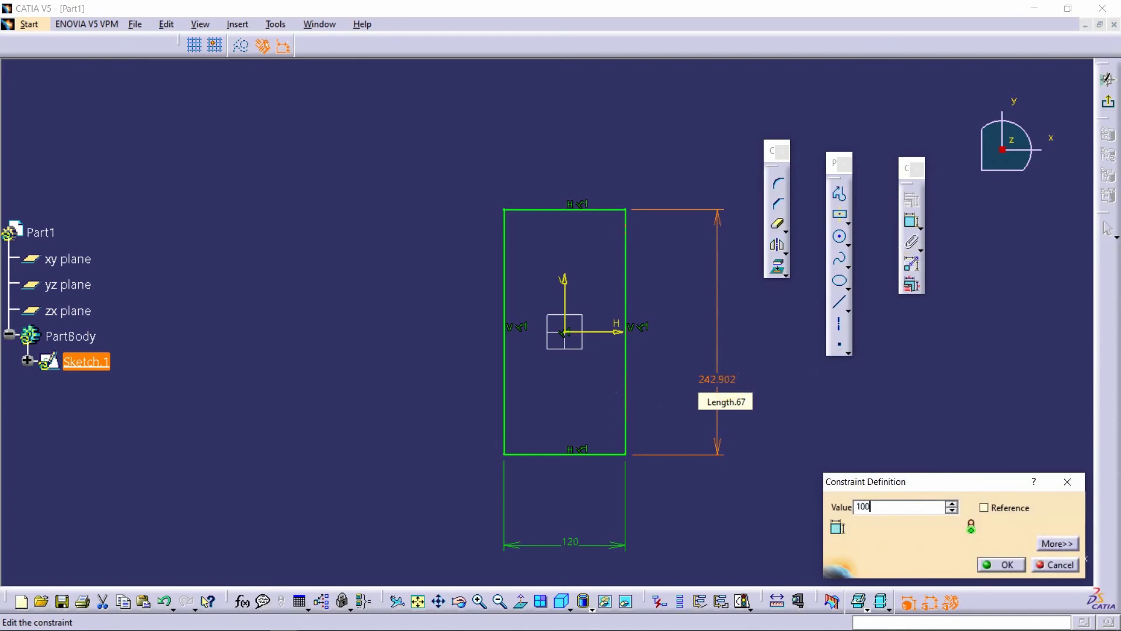
{"action": "key", "text": "Return"}
{"action": "left_click", "coordinate": [781, 384]}
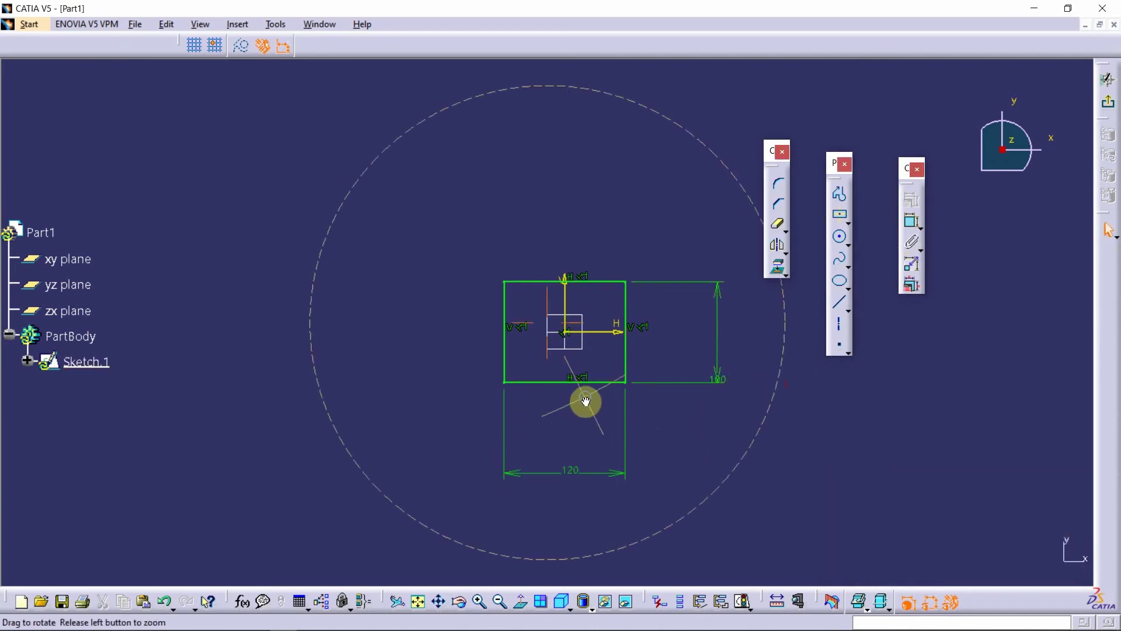
Check the hole positions in the PDF's Figure 1-43, return to CATIA and draw a circle about 28 mm in diameter near the rectangle's lower-left corner.
{"action": "middle_click_drag", "start_coordinate": [586, 401], "coordinate": [611, 320]}
{"action": "middle_click_drag", "start_coordinate": [636, 373], "coordinate": [581, 331]}
{"action": "key", "text": "alt+Tab"}
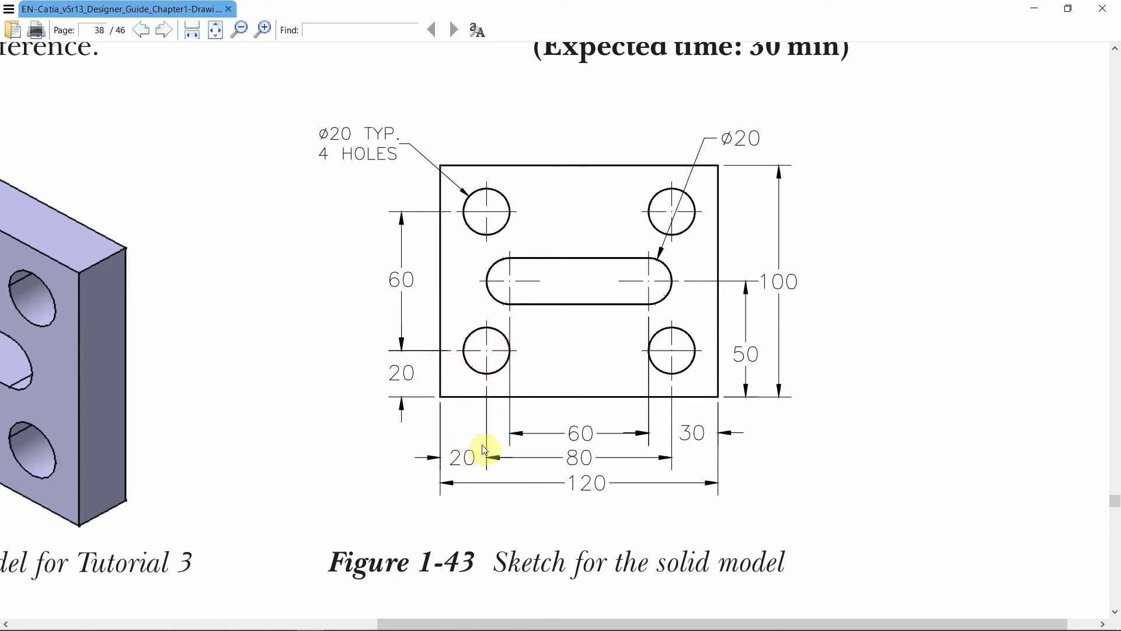
{"action": "key", "text": "alt+Tab"}
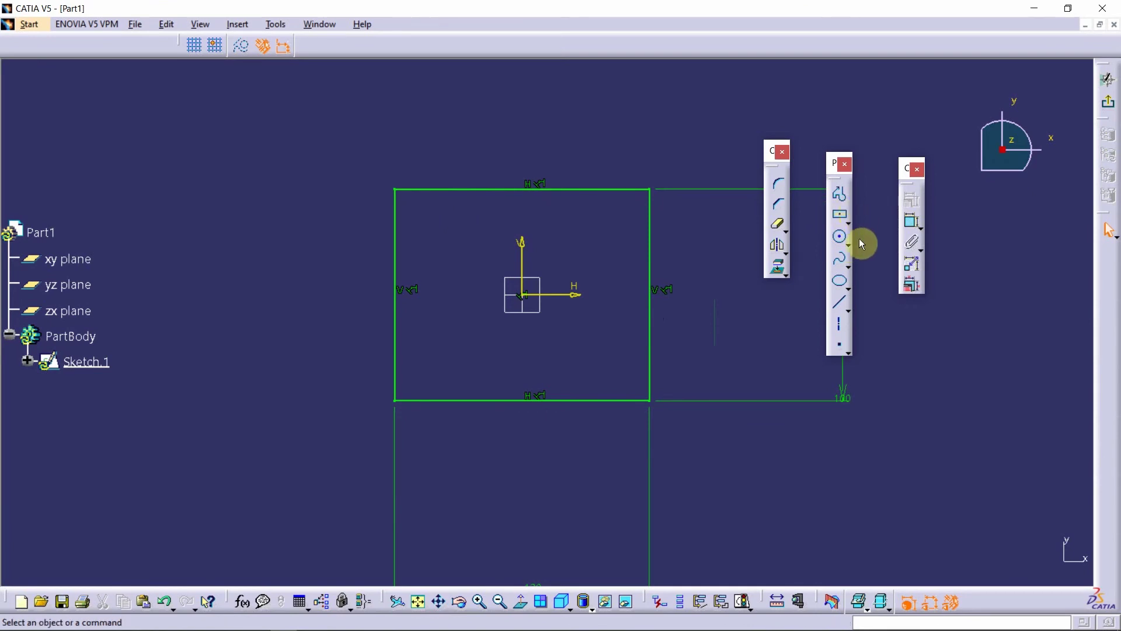
{"action": "left_click", "coordinate": [841, 235]}
{"action": "left_click", "coordinate": [449, 349]}
{"action": "left_click", "coordinate": [478, 356]}
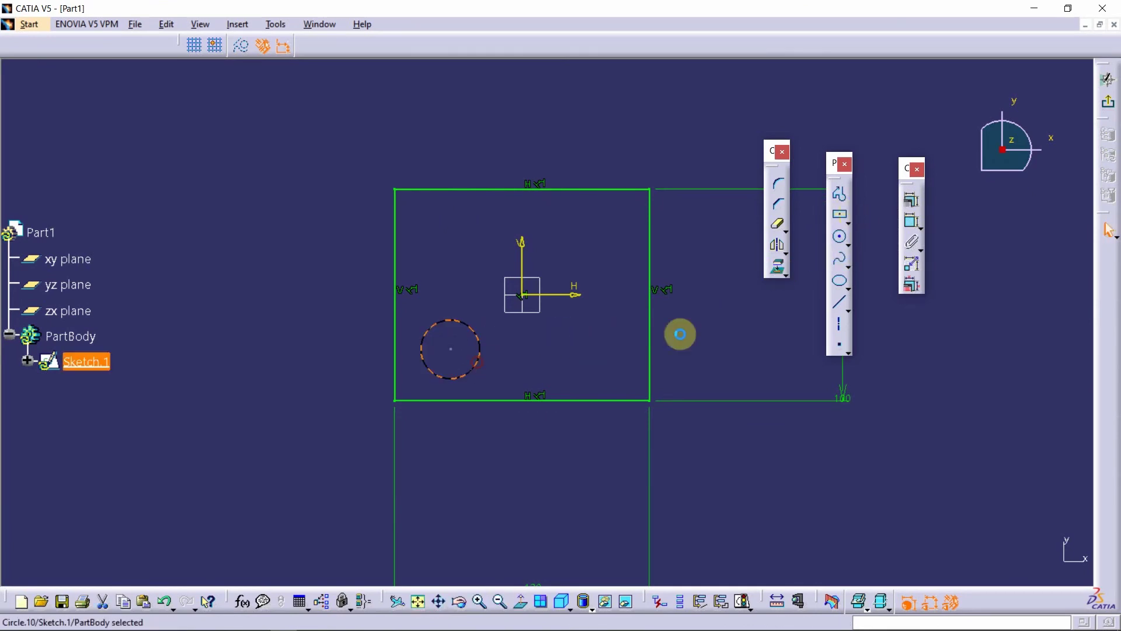
Dimension the lower-left circle and set its diameter to 20 mm.
{"action": "left_click", "coordinate": [912, 220]}
{"action": "left_click", "coordinate": [479, 354]}
{"action": "left_click", "coordinate": [514, 365]}
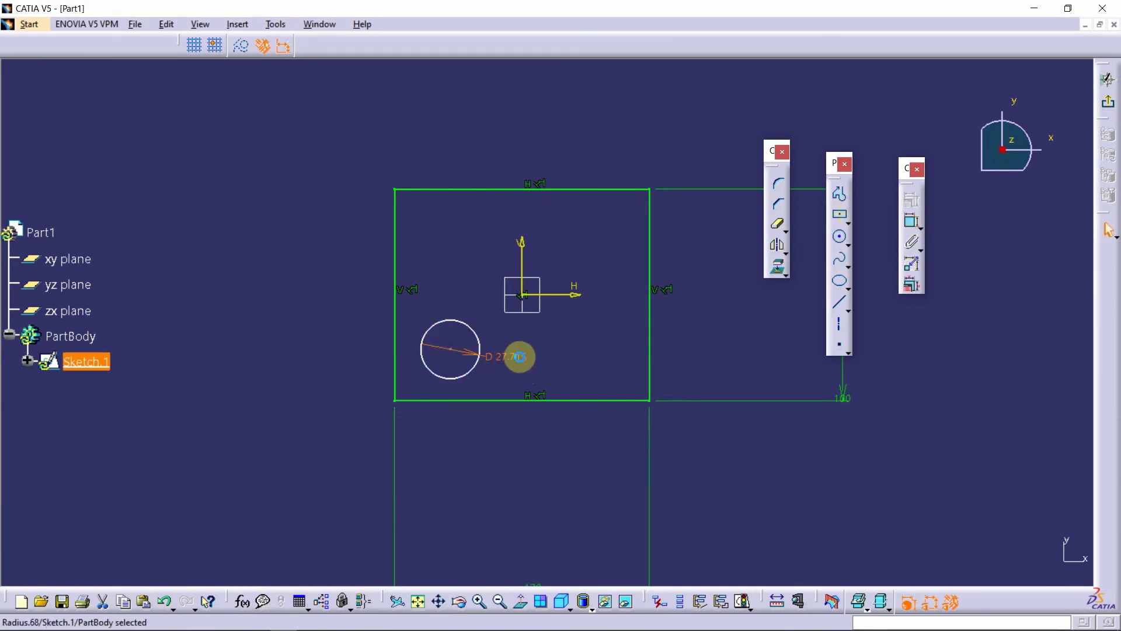
{"action": "double_click", "coordinate": [520, 361]}
{"action": "type", "text": "20"}
{"action": "key", "text": "Return"}
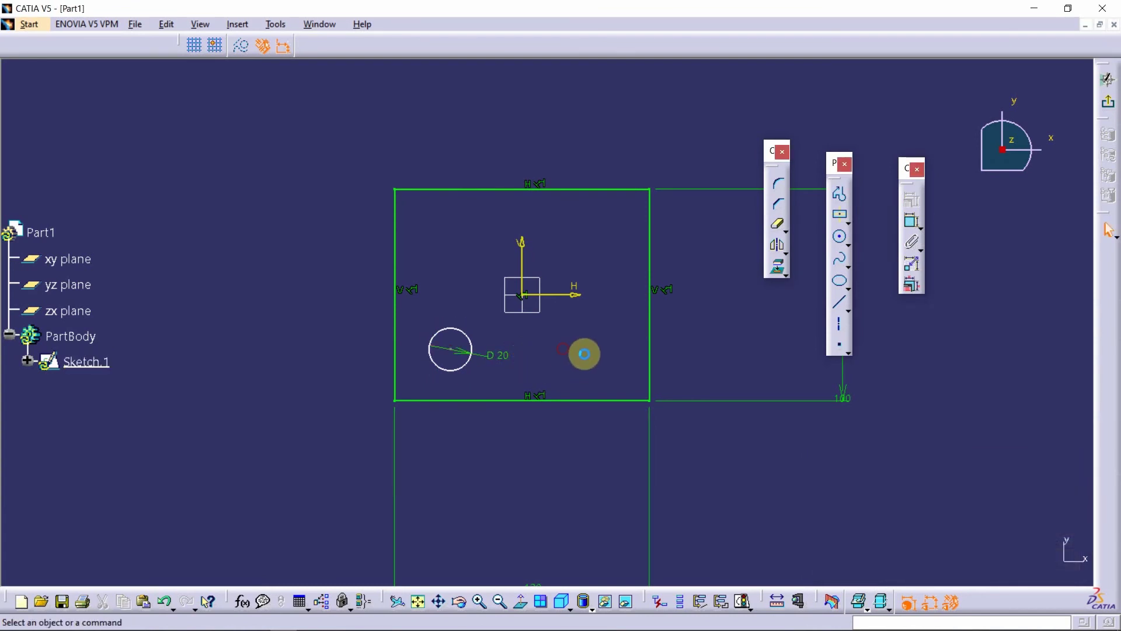
Constrain the circle's center to a distance of 20 mm from the rectangle's bottom edge.
{"action": "left_click", "coordinate": [911, 221]}
{"action": "middle_click_drag", "start_coordinate": [405, 368], "coordinate": [414, 322]}
{"action": "left_click", "coordinate": [375, 374]}
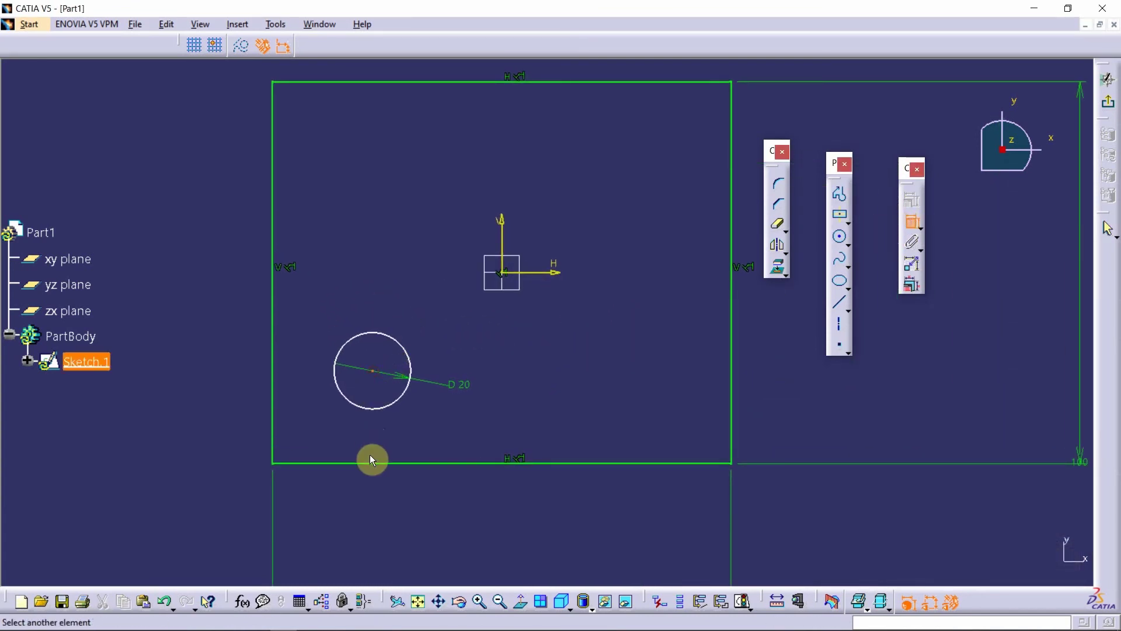
{"action": "left_click", "coordinate": [420, 531]}
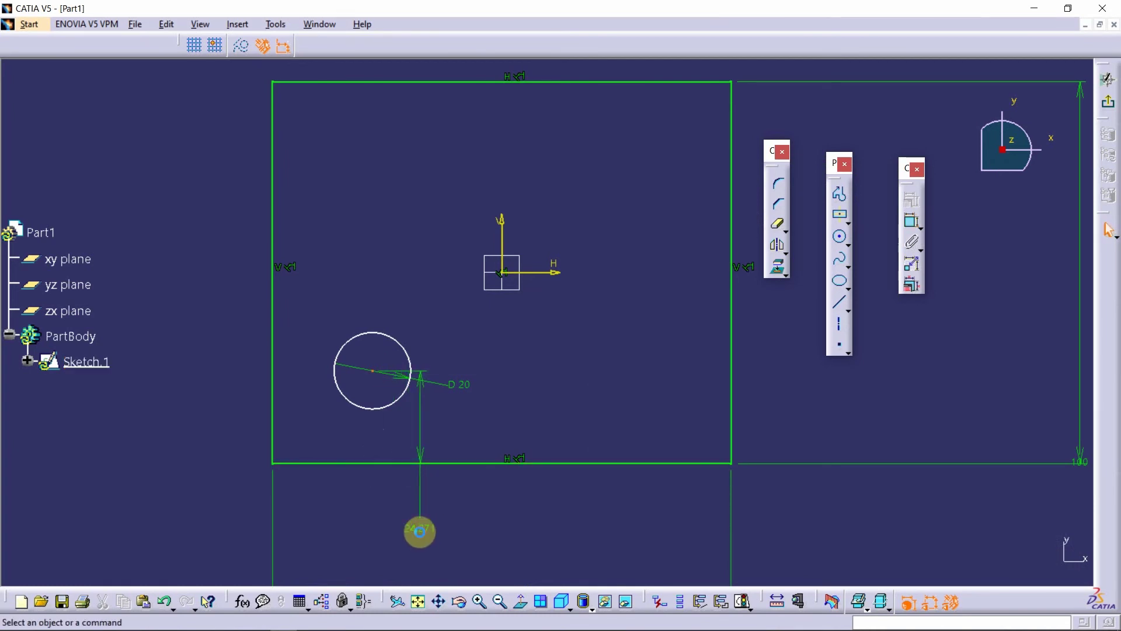
{"action": "double_click", "coordinate": [422, 536]}
{"action": "type", "text": "20mm"}
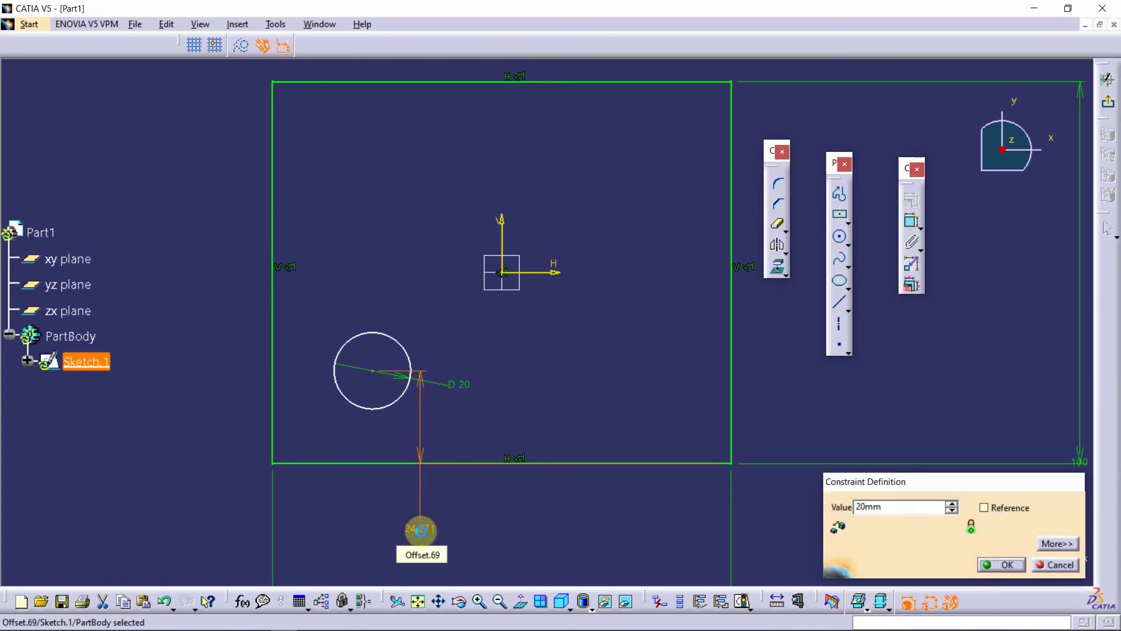
{"action": "key", "text": "Return"}
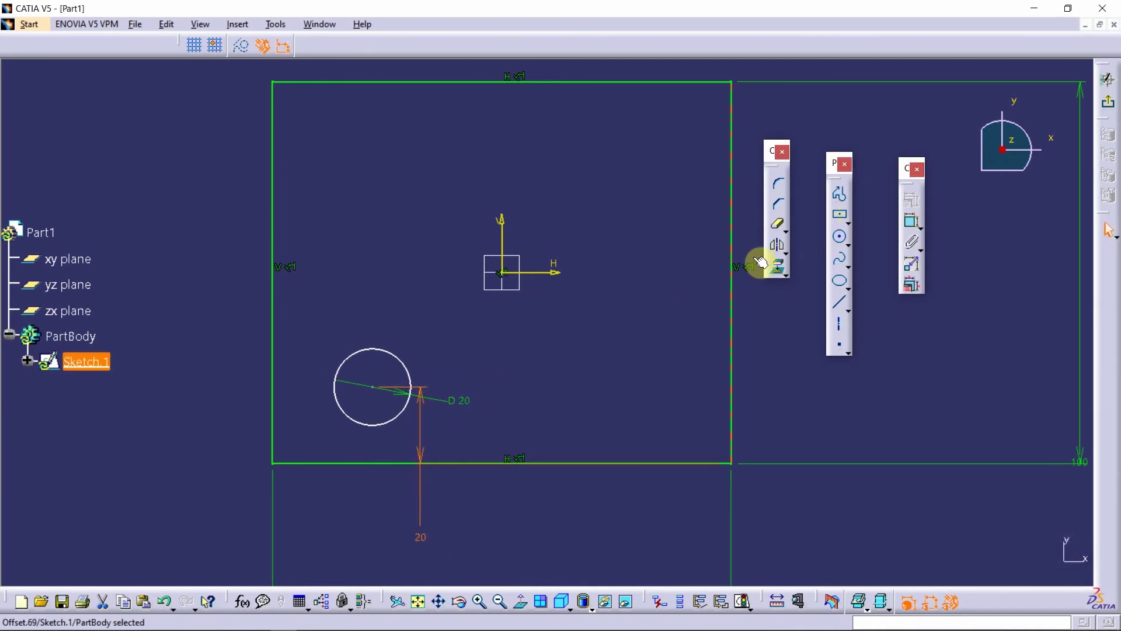
Constrain the circle's center to a distance of 20 mm from the rectangle's left edge.
{"action": "left_click", "coordinate": [913, 224]}
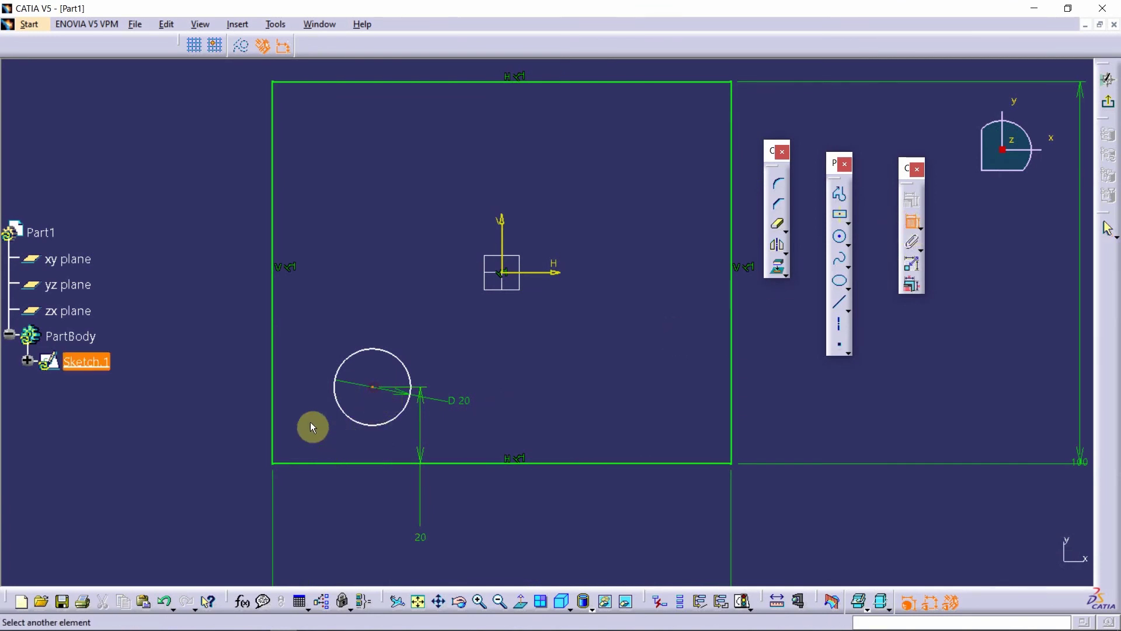
{"action": "left_click", "coordinate": [273, 408]}
{"action": "left_click", "coordinate": [133, 427]}
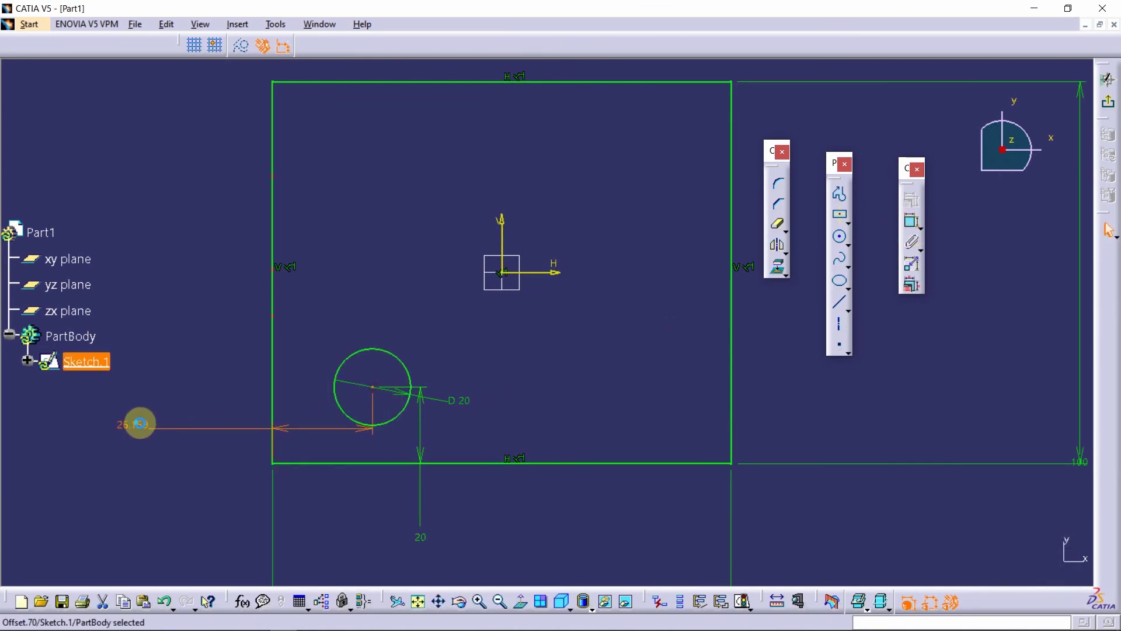
{"action": "double_click", "coordinate": [133, 426]}
{"action": "type", "text": "20"}
{"action": "key", "text": "Return"}
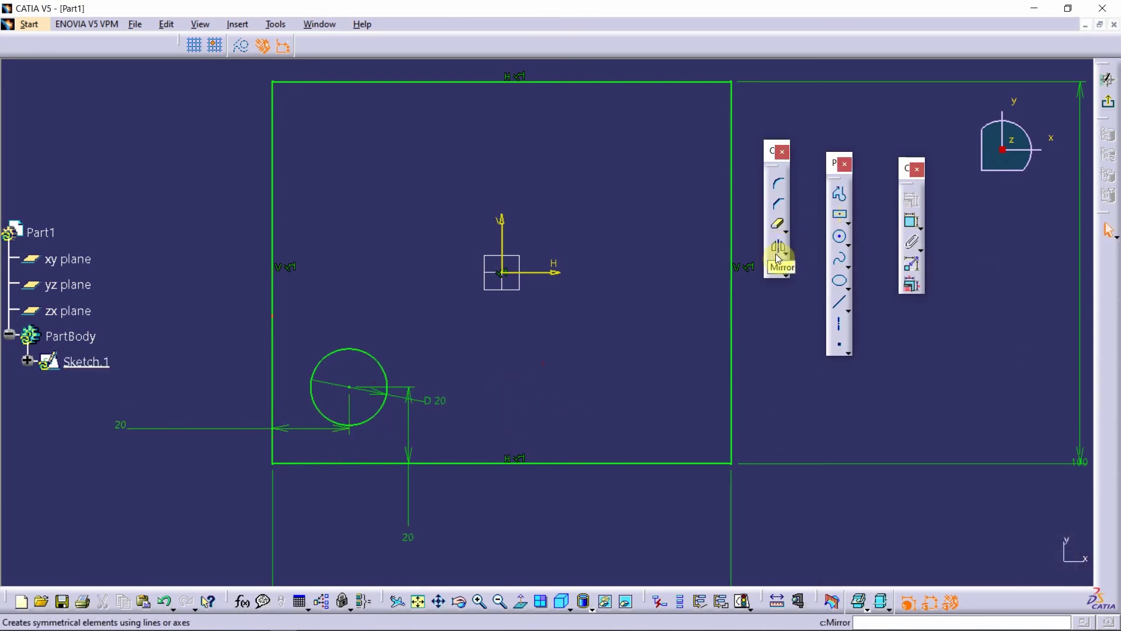
{"action": "left_click", "coordinate": [381, 369]}
{"action": "left_click", "coordinate": [546, 271]}
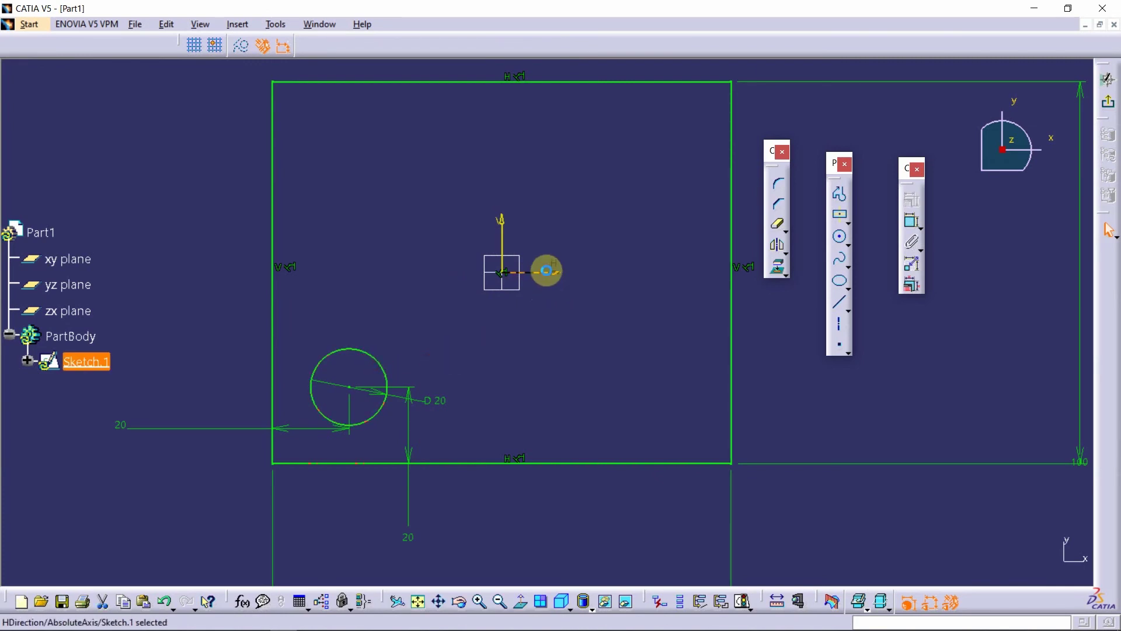
{"action": "left_click", "coordinate": [571, 322]}
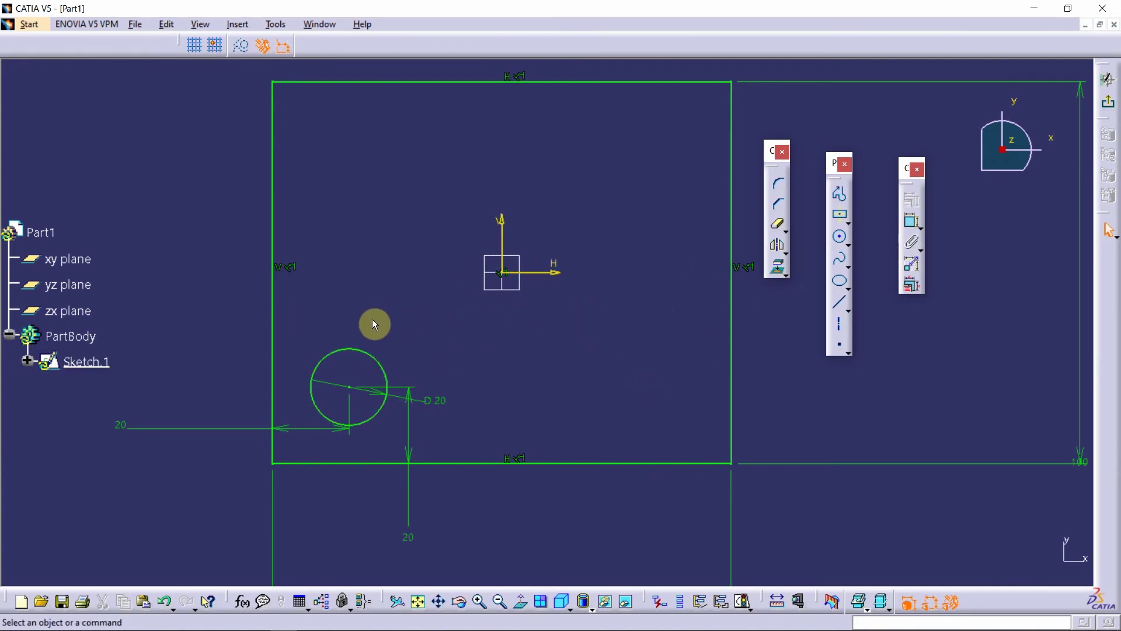
Mirror the lower-left circle about the horizontal sketch axis to create the upper-left hole.
{"action": "left_click", "coordinate": [370, 355]}
{"action": "left_click", "coordinate": [772, 250]}
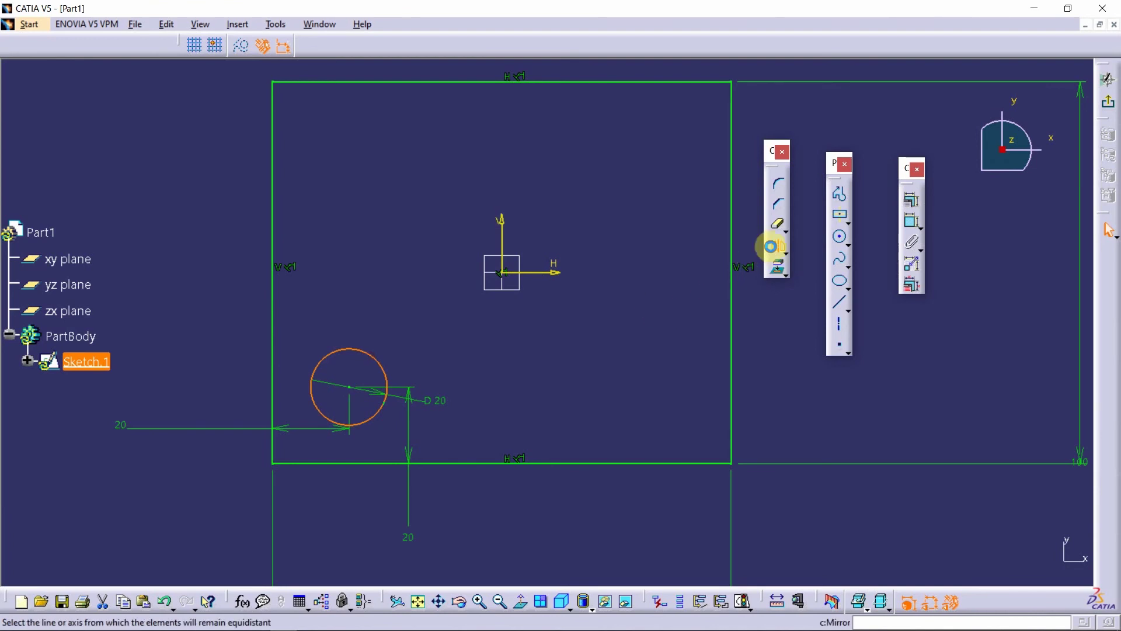
{"action": "left_click", "coordinate": [558, 274]}
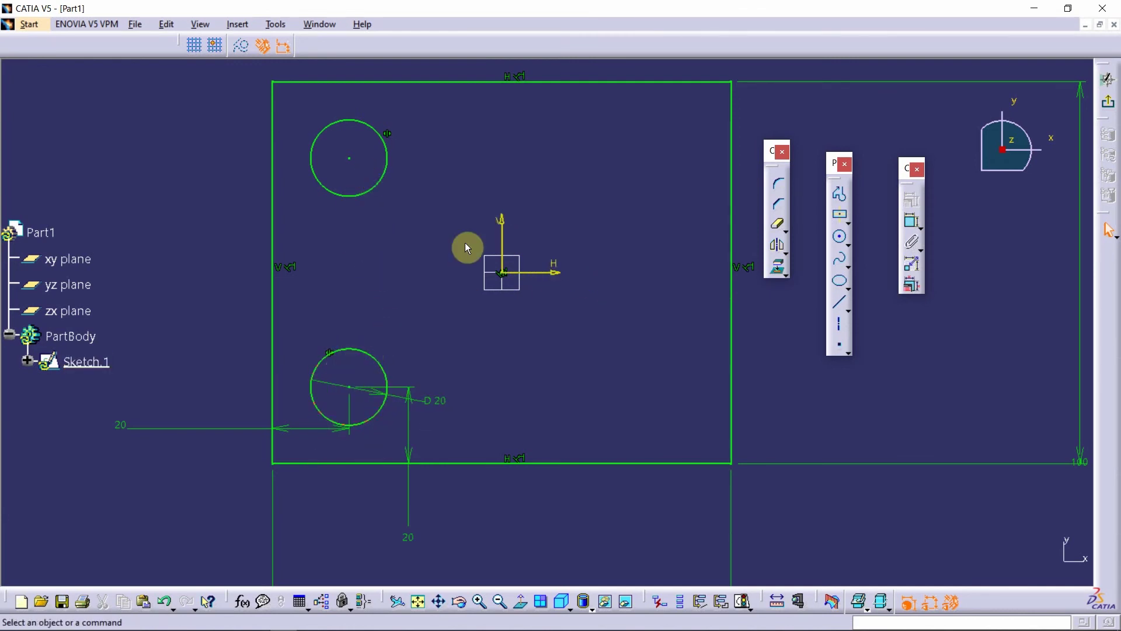
Mirror both left circles about the vertical sketch axis to create the two right holes.
{"action": "left_click", "coordinate": [383, 175]}
{"action": "left_click", "coordinate": [372, 357], "text": "ctrl"}
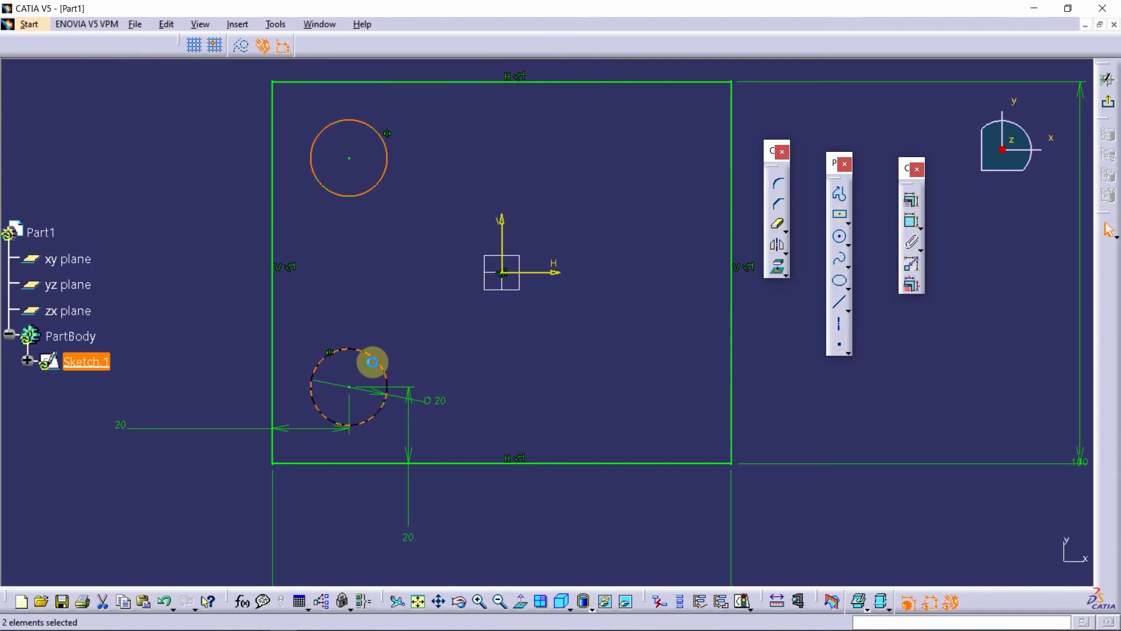
{"action": "left_click", "coordinate": [781, 247]}
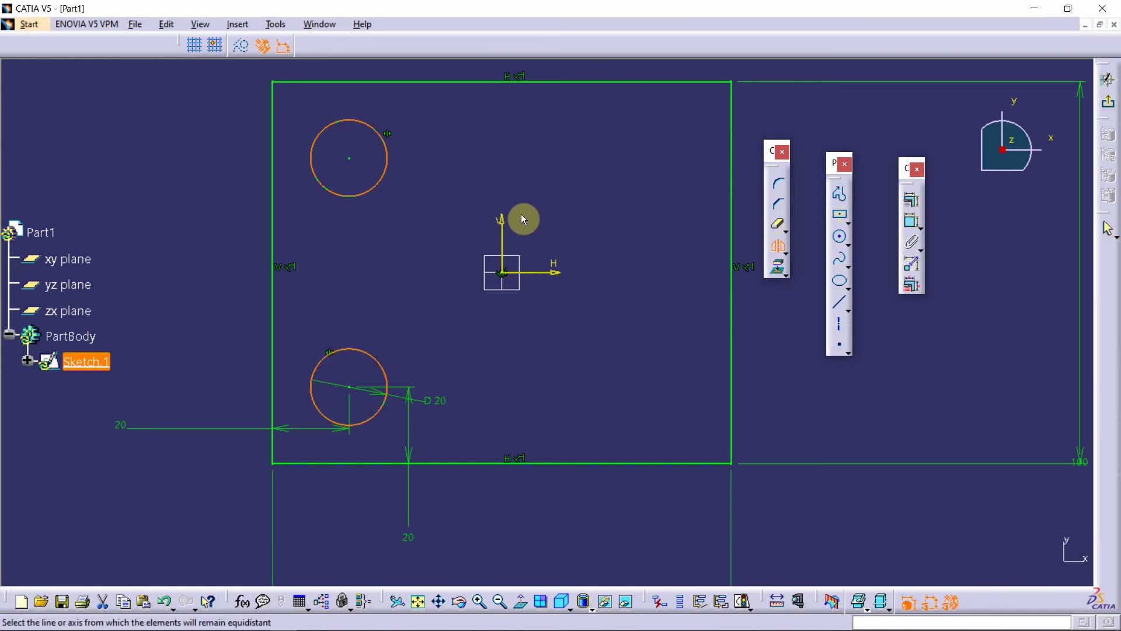
{"action": "left_click", "coordinate": [506, 228]}
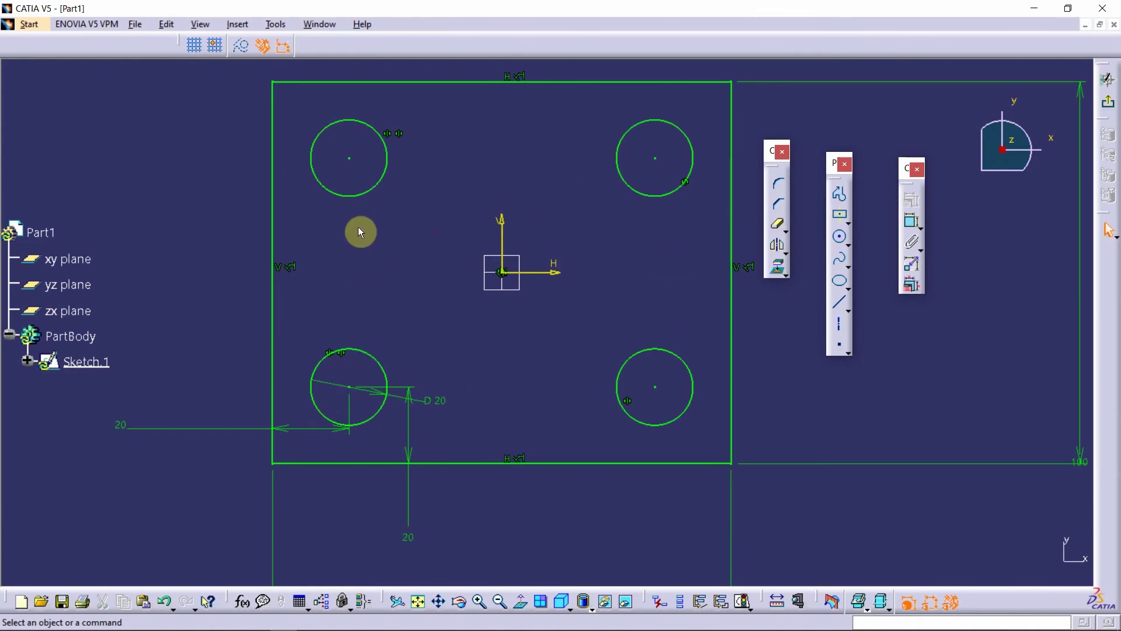
Check the slot in the PDF's Figure 1-43, return to CATIA and draw a centered rectangle about 44 mm wide at the origin.
{"action": "key", "text": "alt+Tab"}
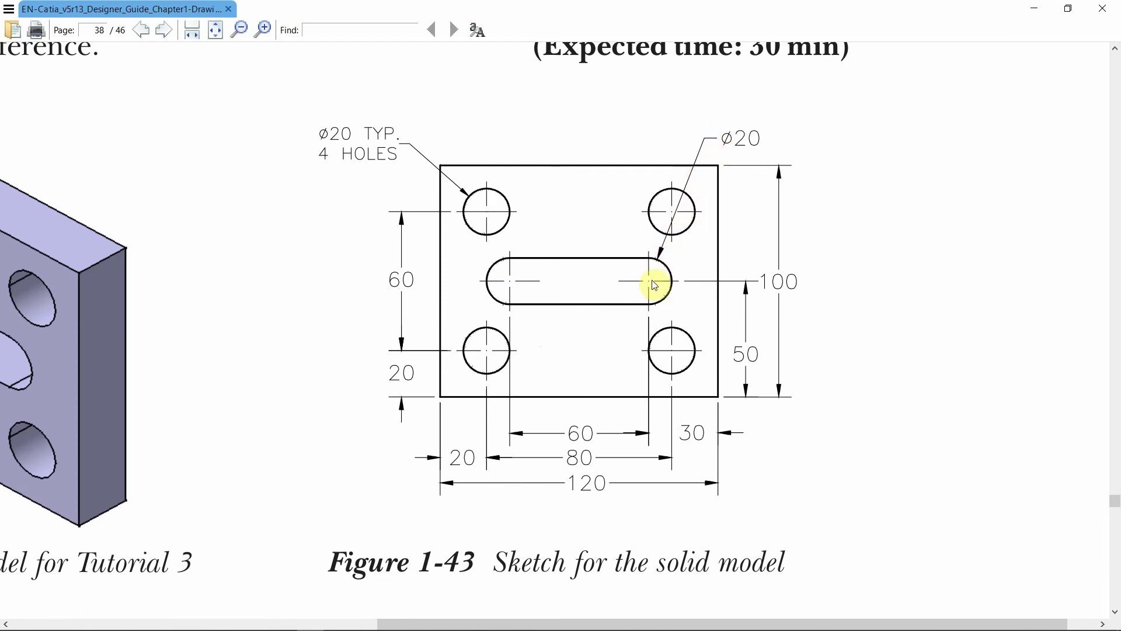
{"action": "key", "text": "alt+Tab"}
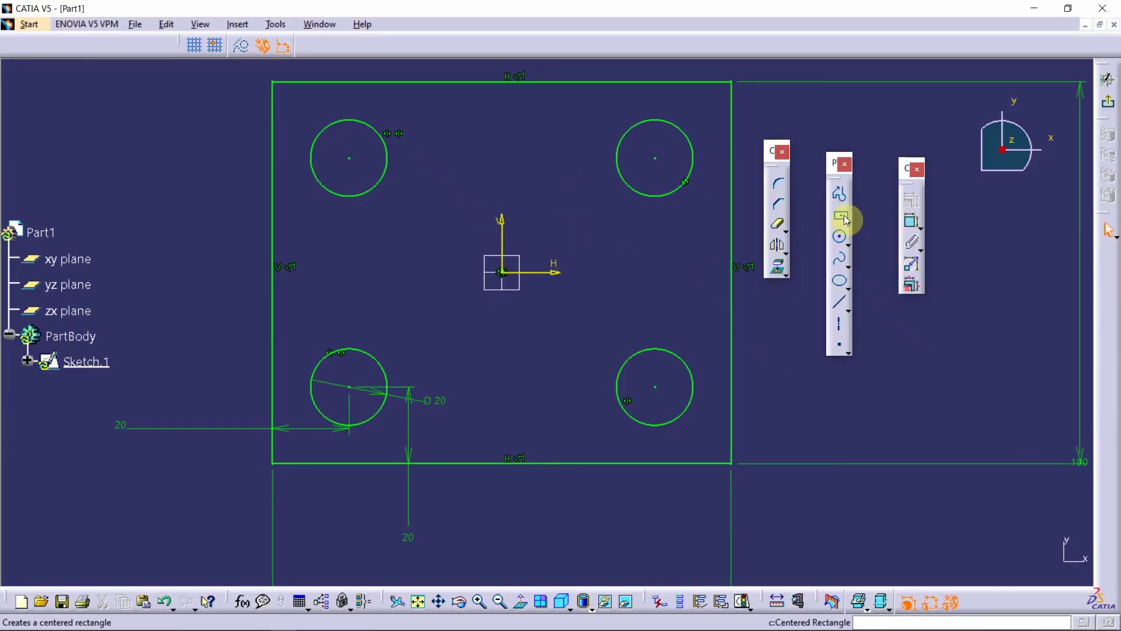
{"action": "left_click", "coordinate": [845, 218]}
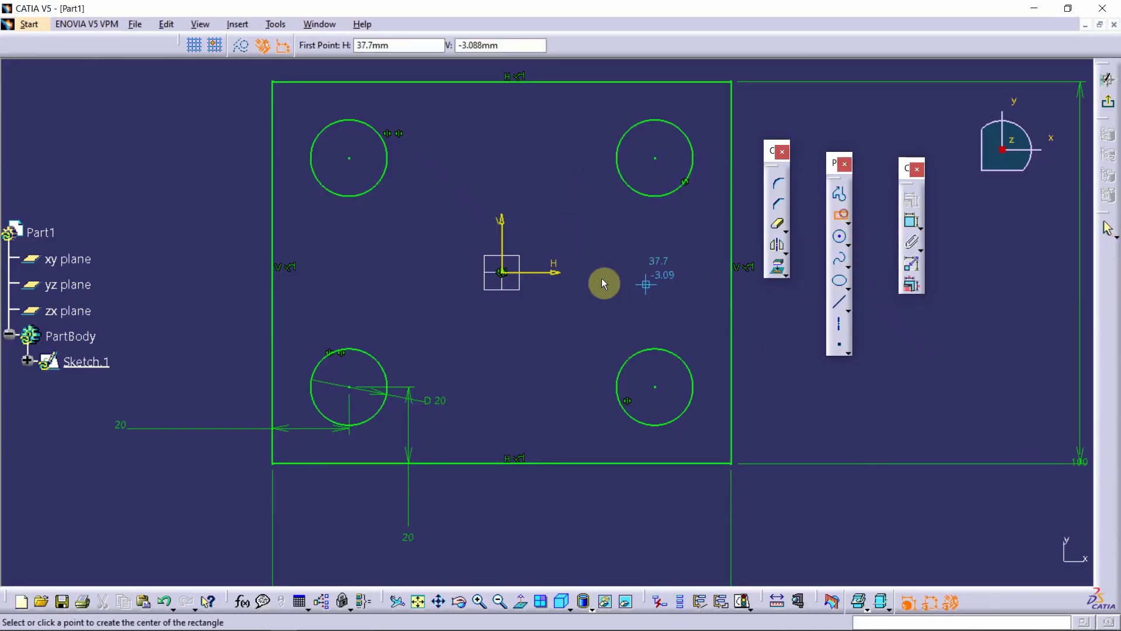
{"action": "left_click", "coordinate": [502, 274]}
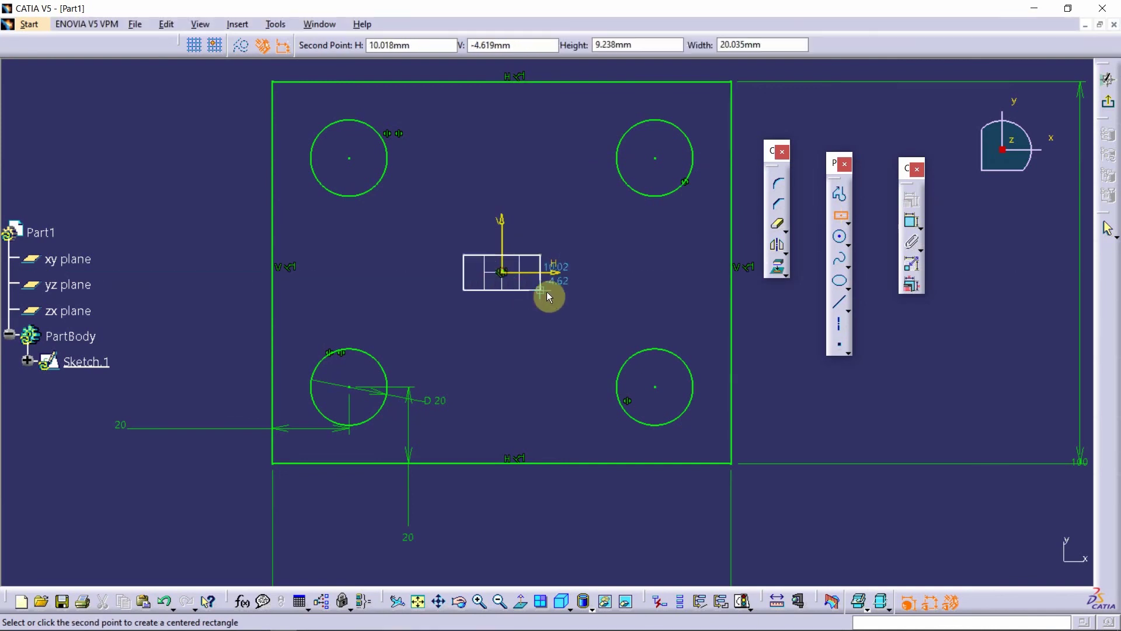
{"action": "left_click", "coordinate": [587, 321]}
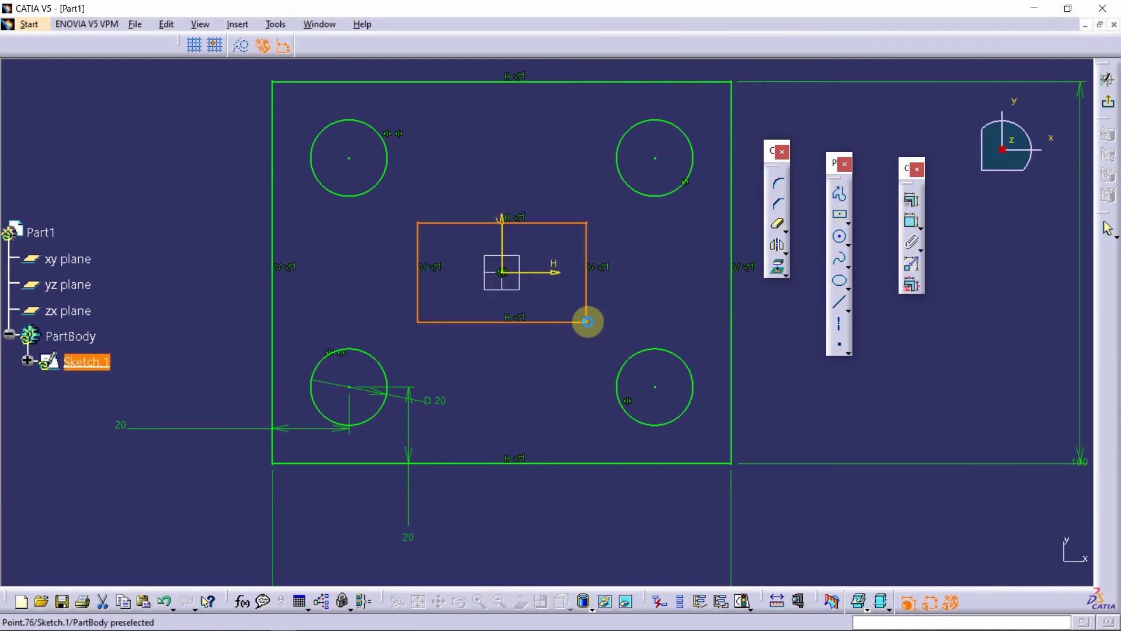
Dimension the inner rectangle's bottom edge below it and set its length to 60 mm.
{"action": "left_click", "coordinate": [911, 220]}
{"action": "left_click", "coordinate": [531, 319]}
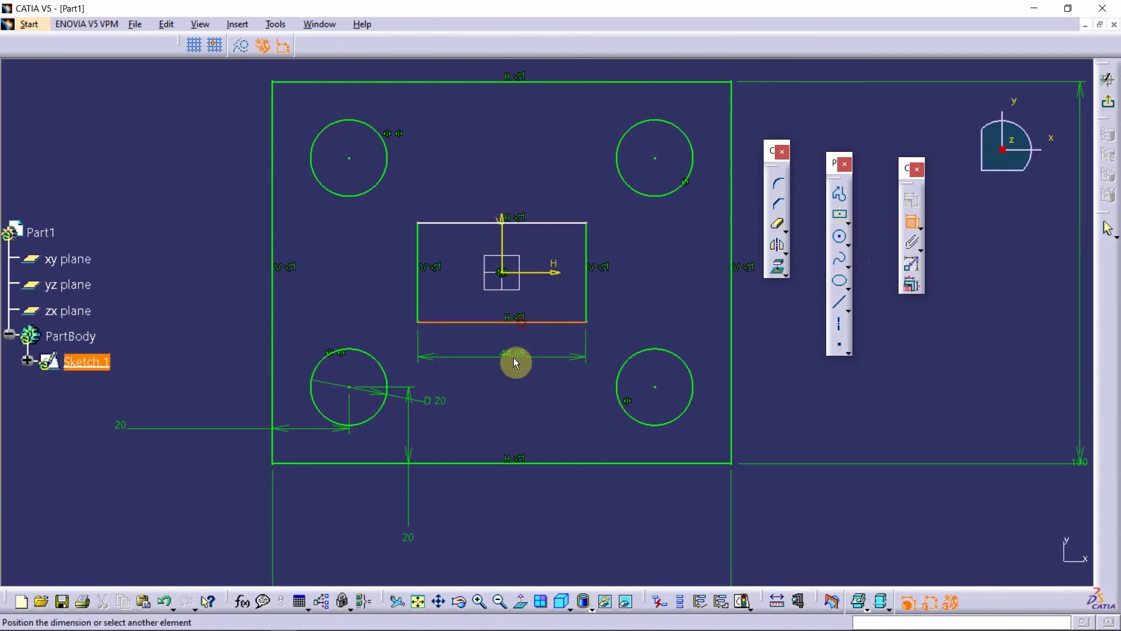
{"action": "left_click", "coordinate": [512, 362]}
{"action": "double_click", "coordinate": [508, 359]}
{"action": "type", "text": "60"}
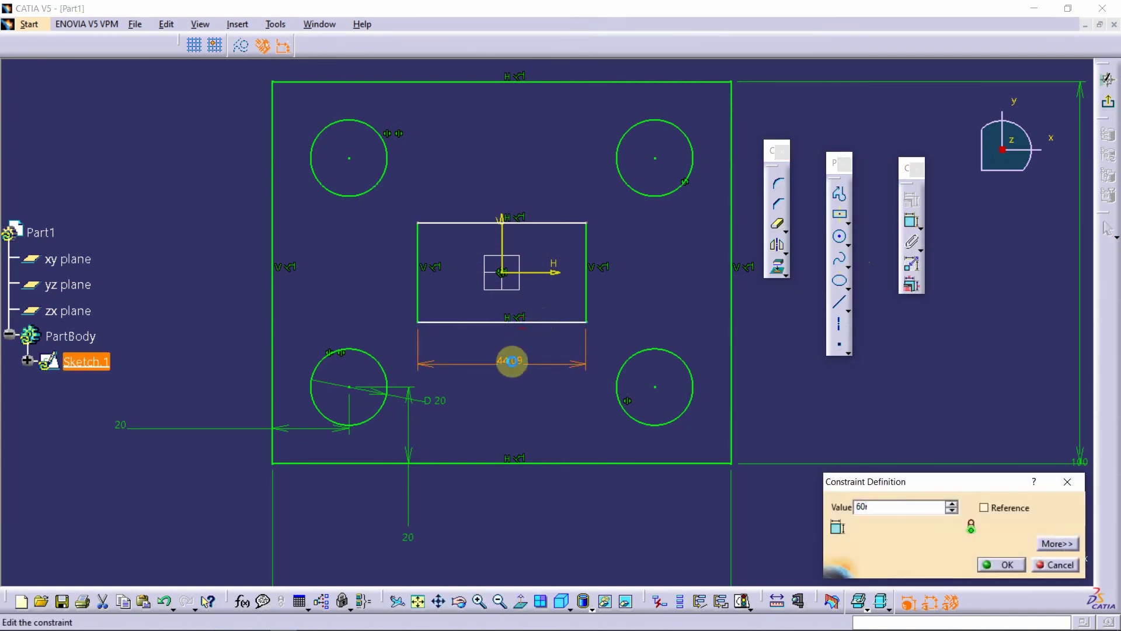
{"action": "key", "text": "Return"}
Dimension the inner rectangle's right edge beside it and set its height to 20 mm.
{"action": "left_click", "coordinate": [908, 227]}
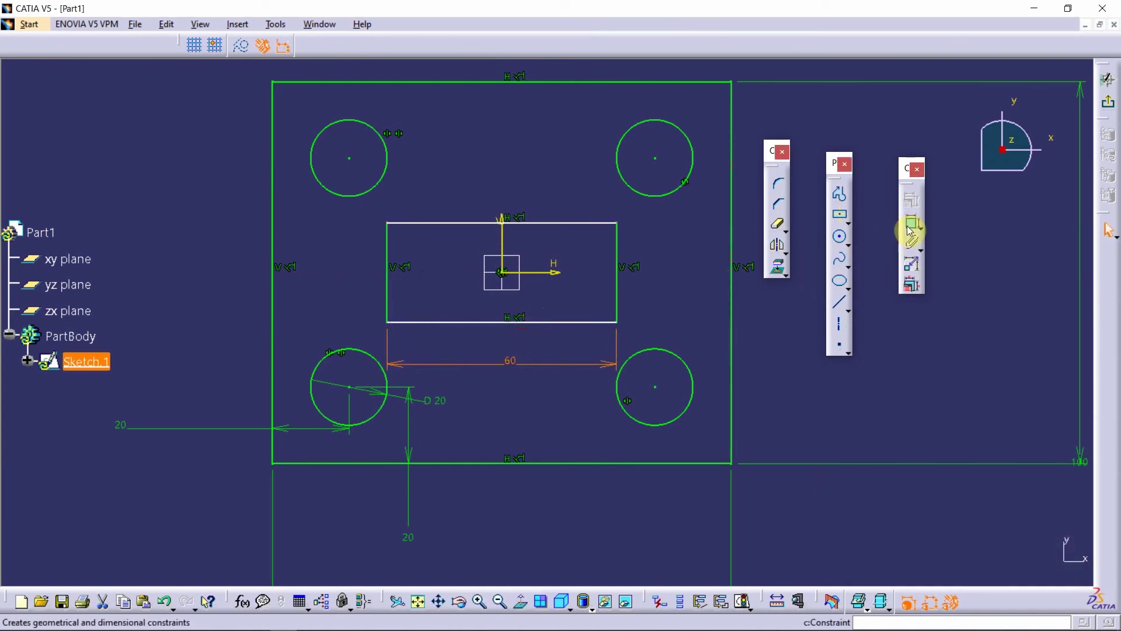
{"action": "left_click", "coordinate": [616, 253]}
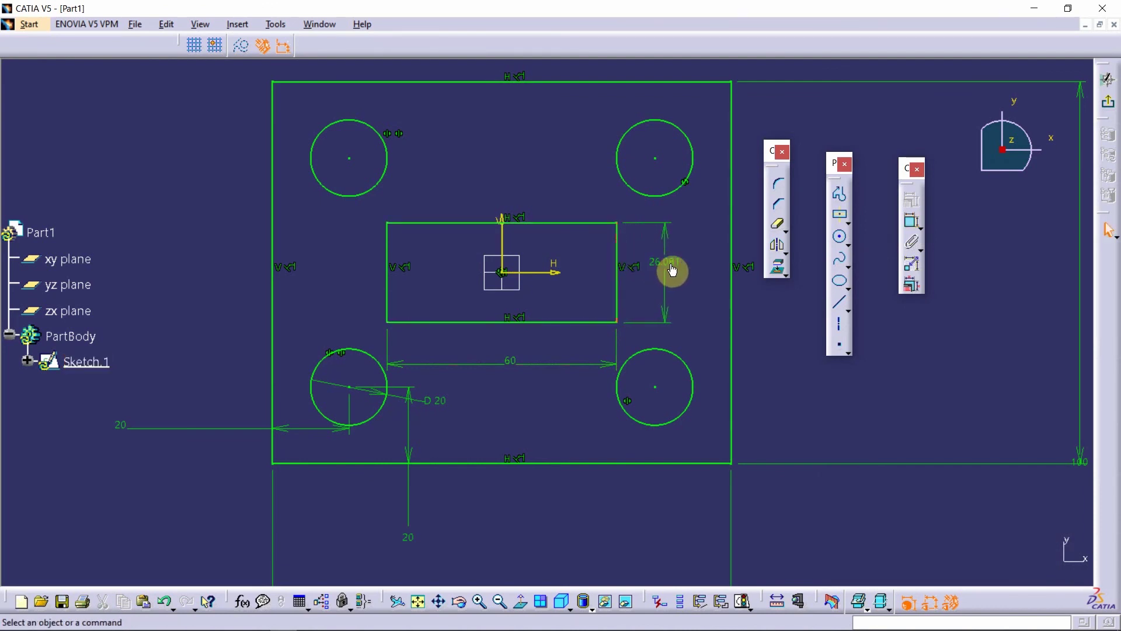
{"action": "left_click", "coordinate": [671, 270]}
{"action": "double_click", "coordinate": [668, 263]}
{"action": "type", "text": "20"}
{"action": "key", "text": "Return"}
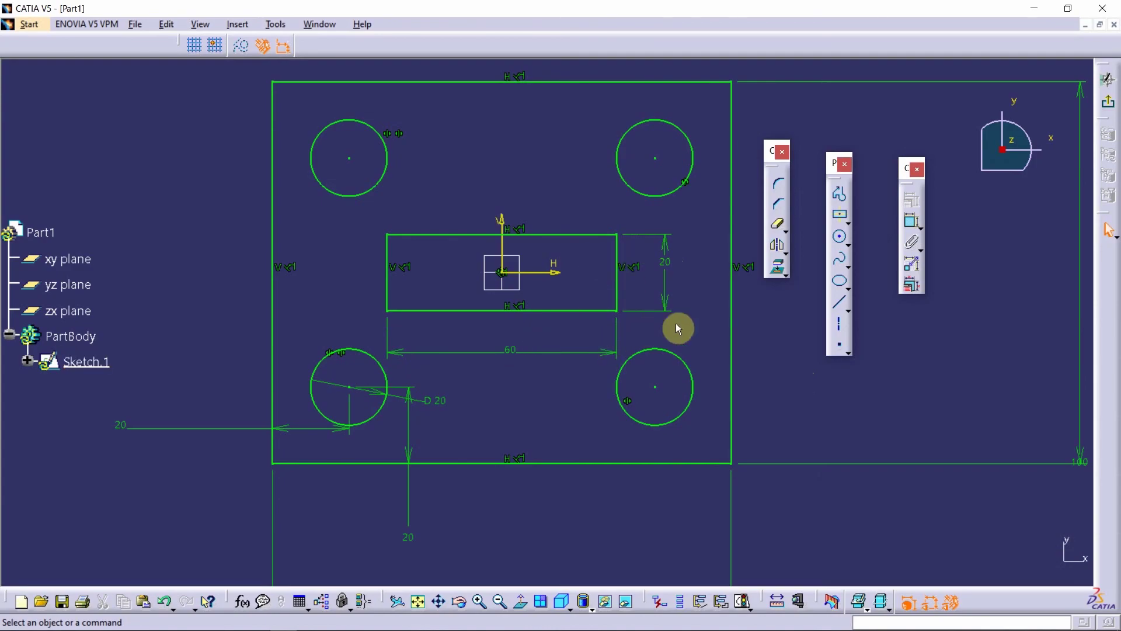
Check the slot end in the PDF's Figure 1-43, return to CATIA and draw a 10 mm radius semicircular arc centered on the inner rectangle's right edge.
{"action": "key", "text": "alt+Tab"}
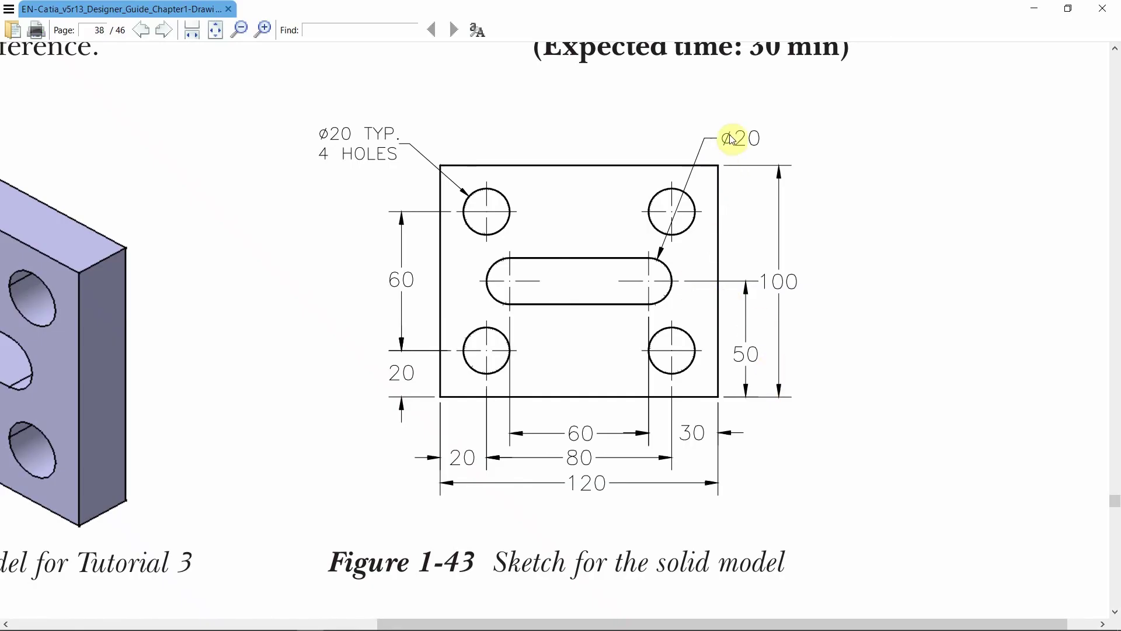
{"action": "key", "text": "alt+Tab"}
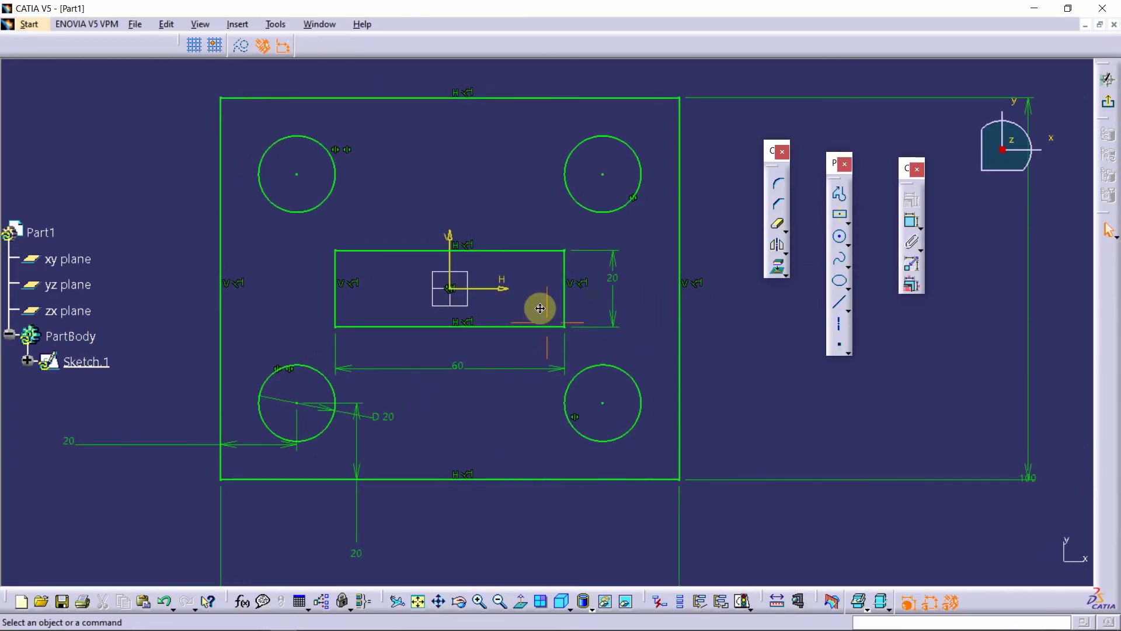
{"action": "left_click", "coordinate": [847, 242]}
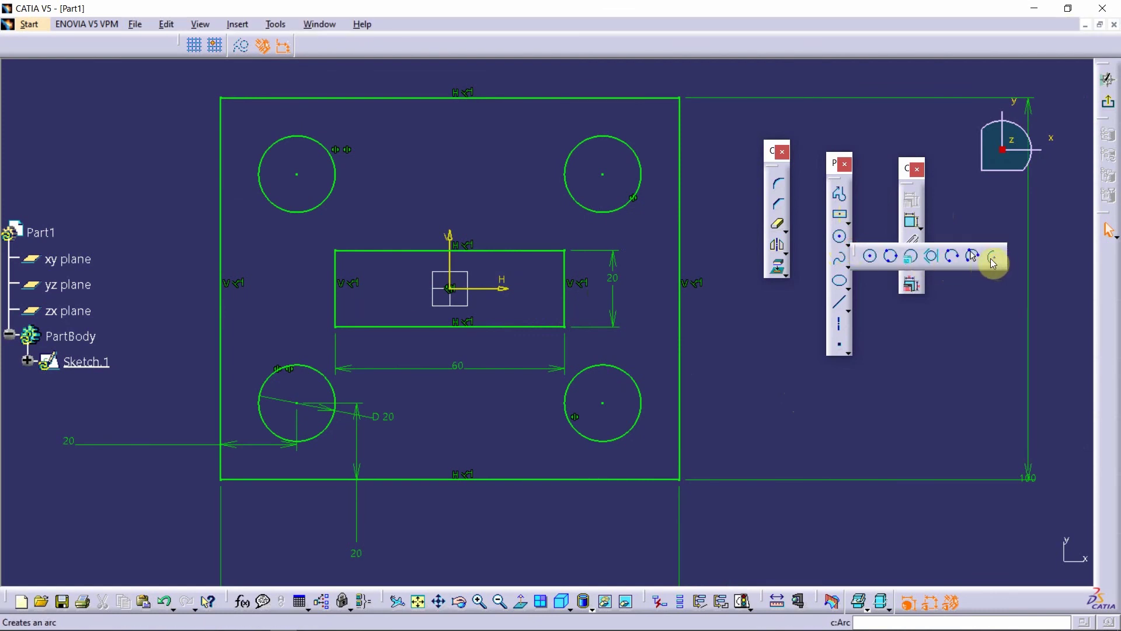
{"action": "left_click", "coordinate": [993, 258]}
{"action": "scroll", "coordinate": [546, 263], "scroll_direction": "up", "scroll_amount": 3}
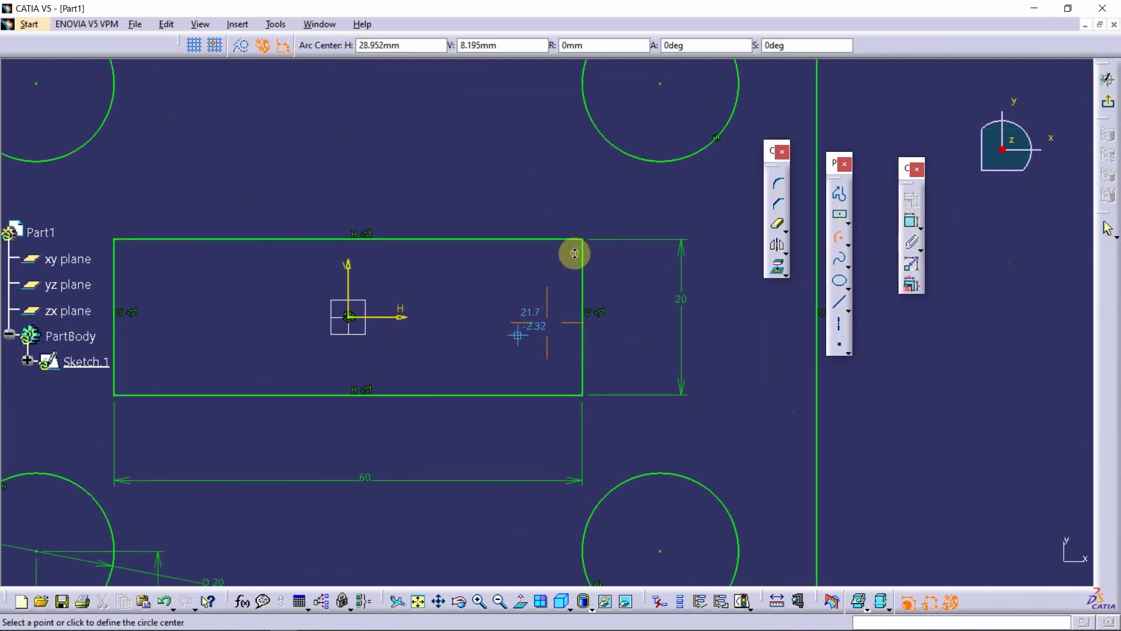
{"action": "middle_click_drag", "start_coordinate": [509, 308], "coordinate": [589, 287]}
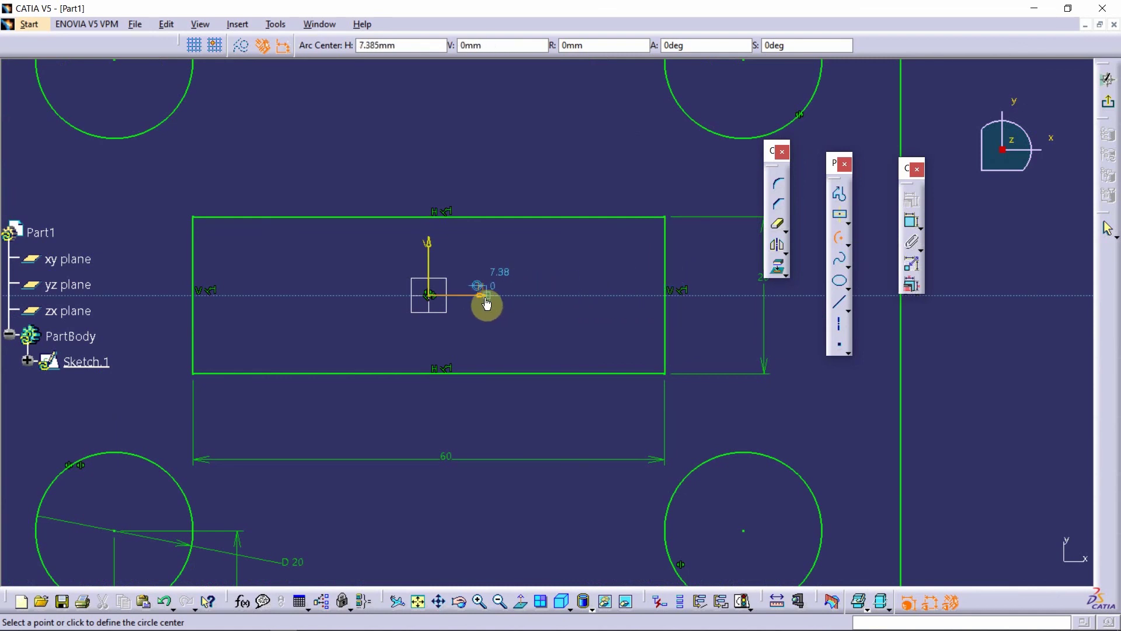
{"action": "left_click", "coordinate": [664, 296]}
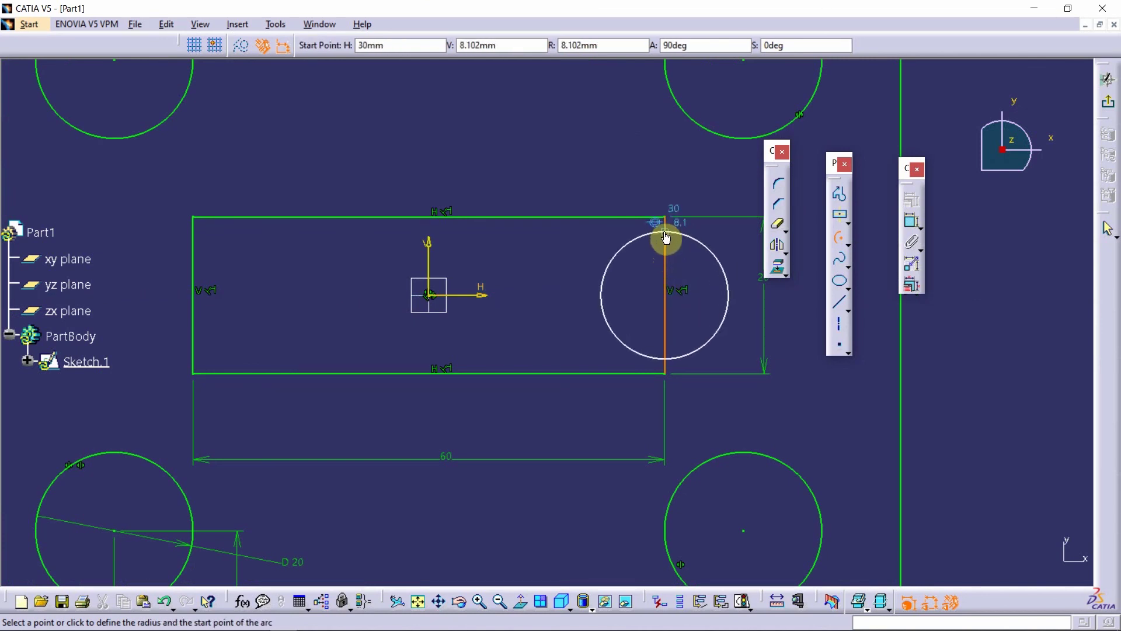
{"action": "left_click", "coordinate": [669, 222]}
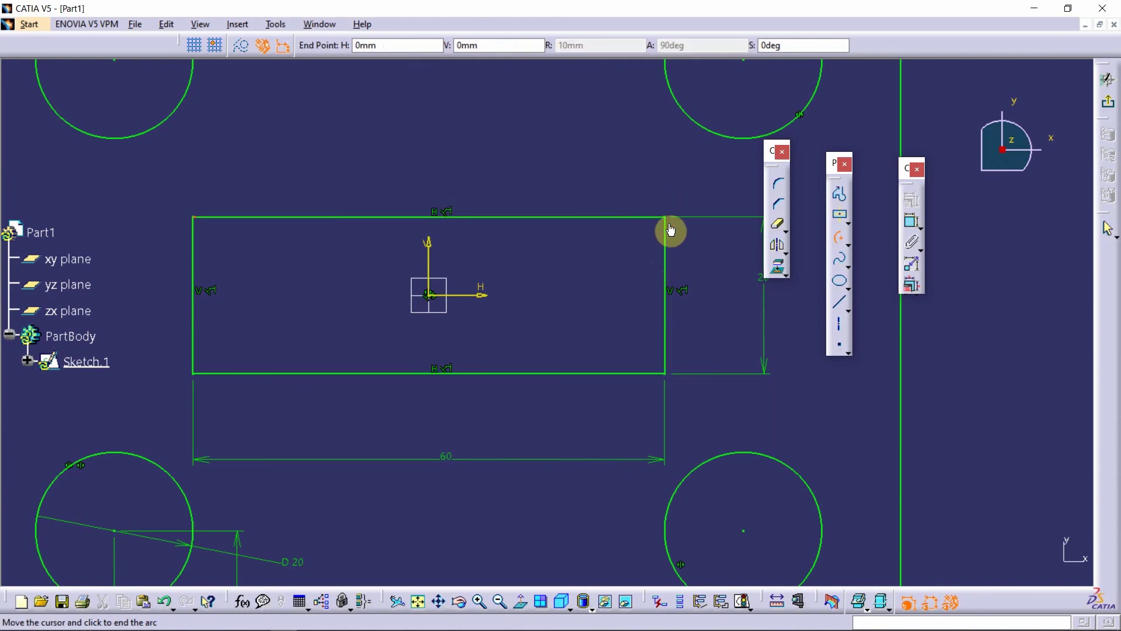
{"action": "left_click", "coordinate": [669, 371]}
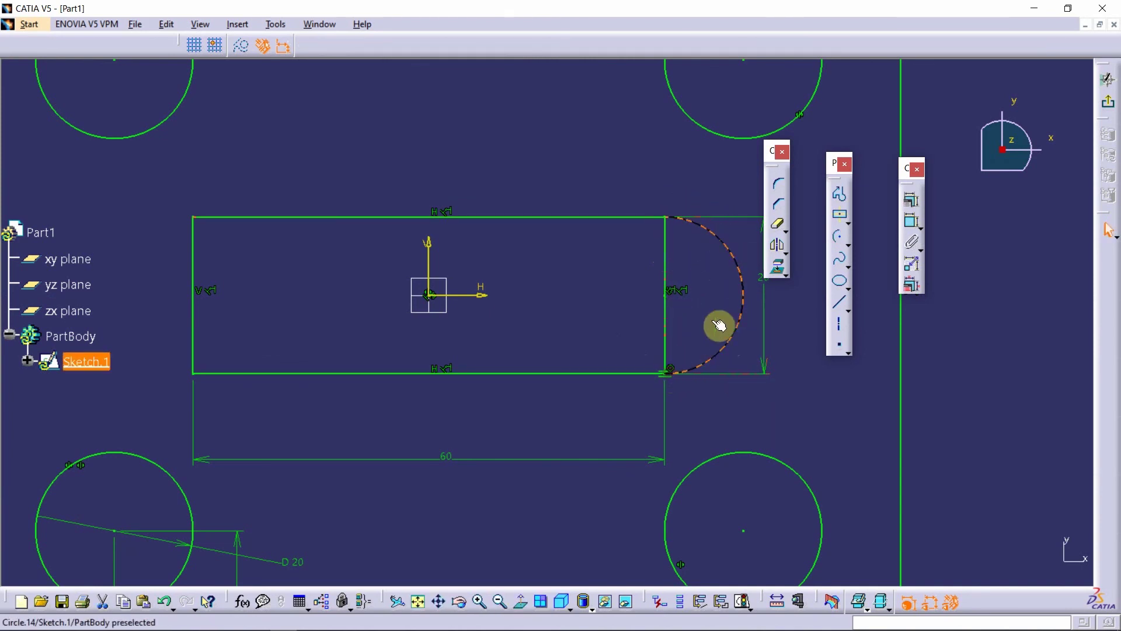
Mirror the right end arc about the vertical sketch axis to create the slot's left end.
{"action": "left_click", "coordinate": [734, 340]}
{"action": "left_click", "coordinate": [777, 246]}
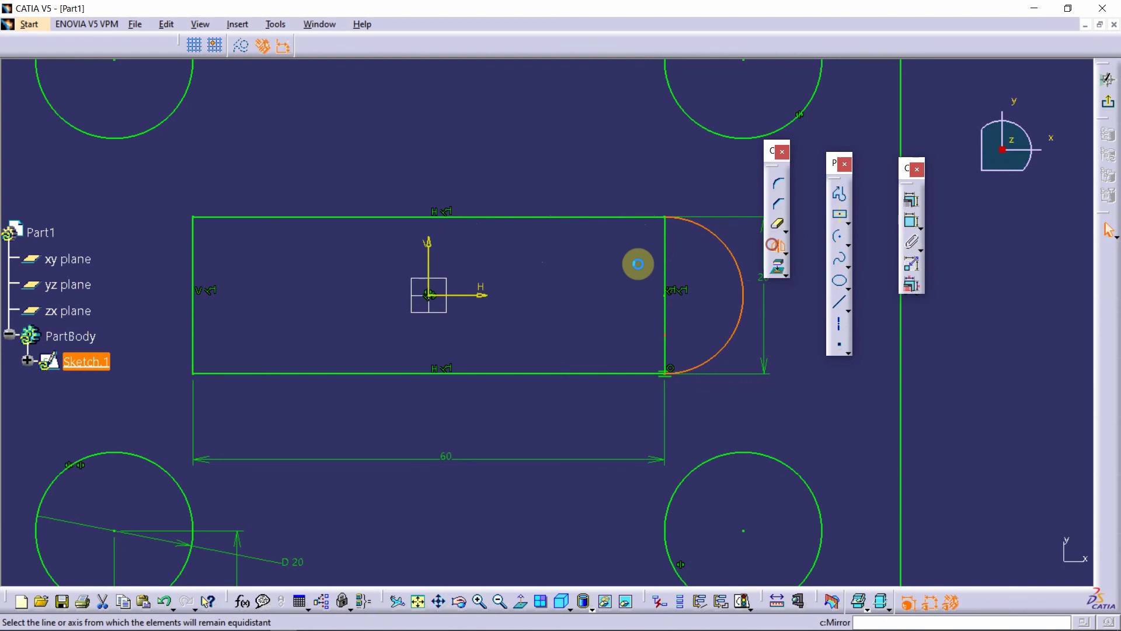
{"action": "left_click", "coordinate": [430, 251]}
{"action": "middle_click_drag", "start_coordinate": [345, 282], "coordinate": [380, 282]}
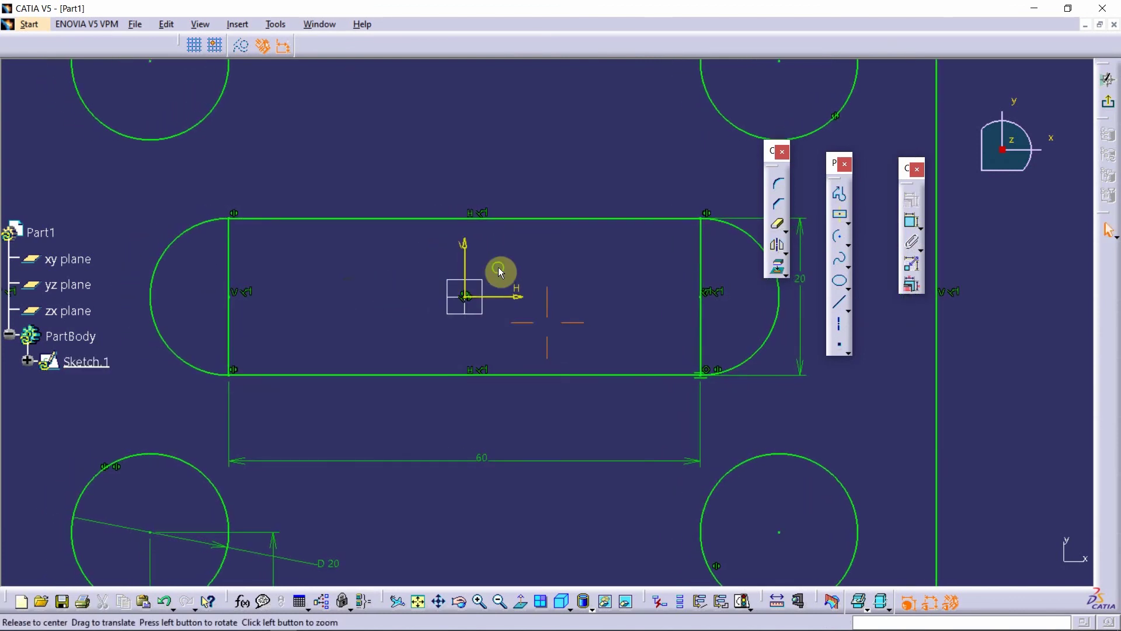
{"action": "middle_click_drag", "start_coordinate": [499, 267], "coordinate": [504, 304]}
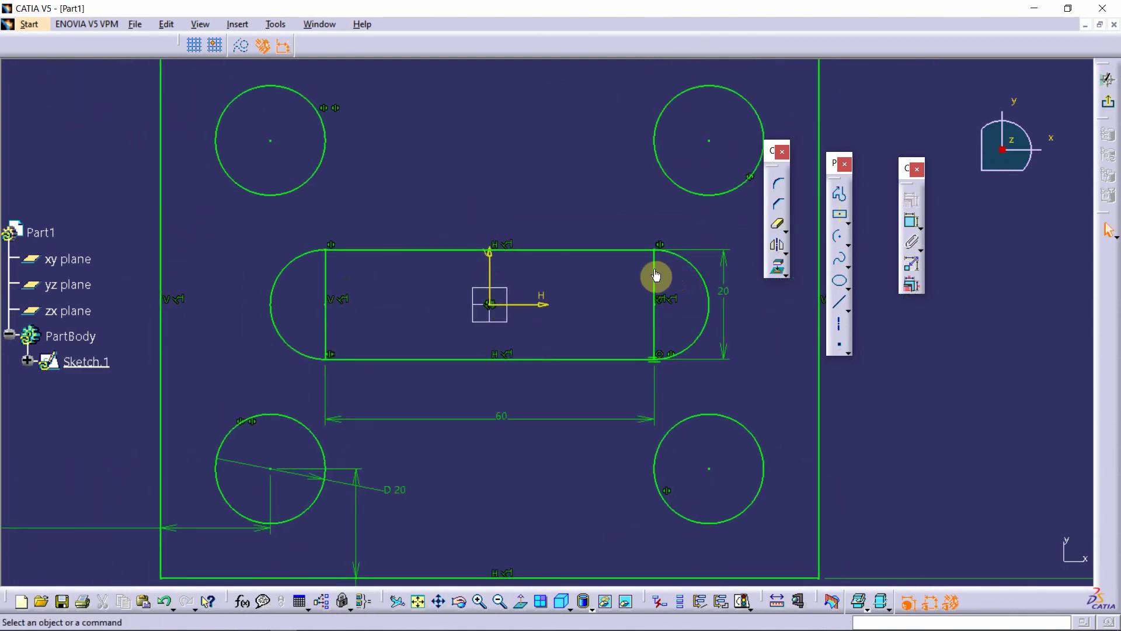
Remove the inner rectangle's two vertical edges with Quick Trim so the slot outline is continuous.
{"action": "left_click", "coordinate": [654, 275]}
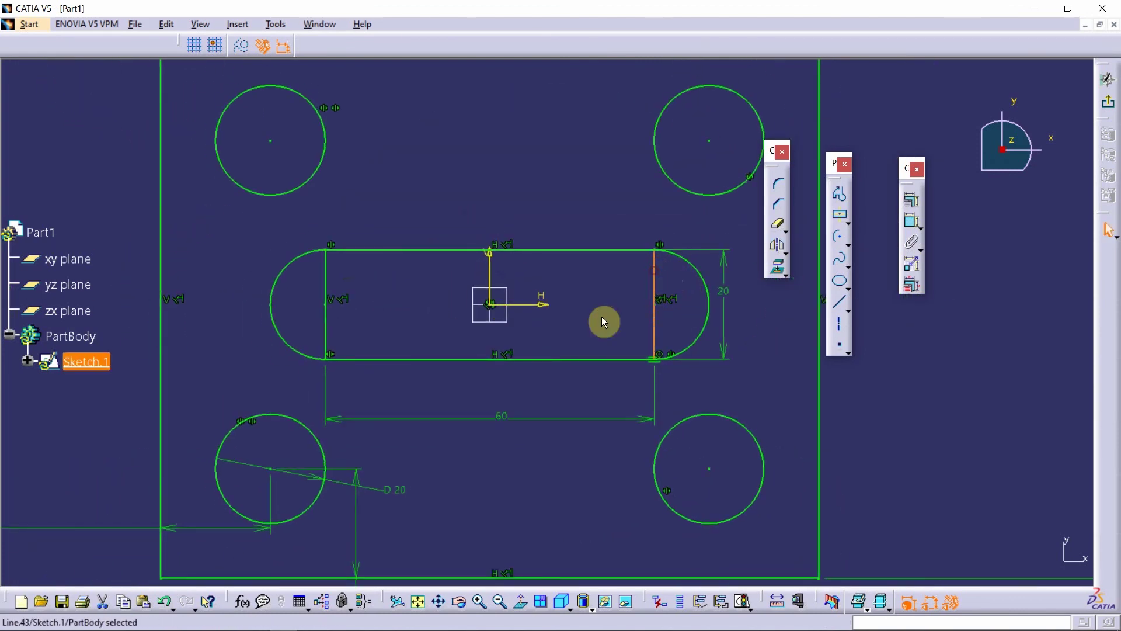
{"action": "left_click", "coordinate": [326, 281]}
{"action": "left_click", "coordinate": [435, 295]}
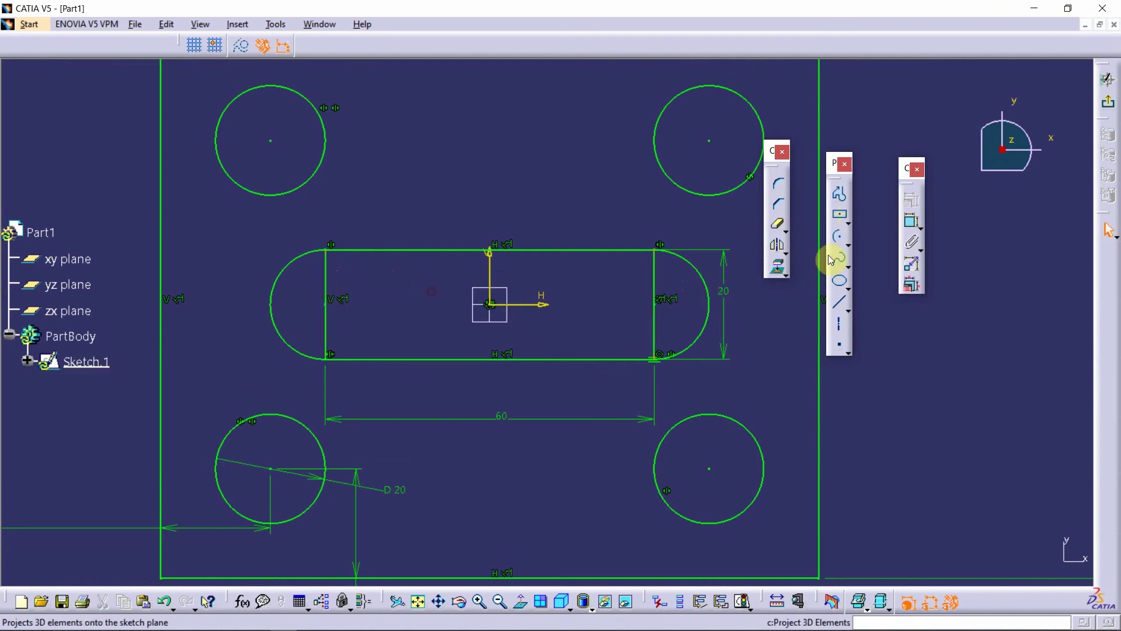
{"action": "left_click", "coordinate": [781, 227]}
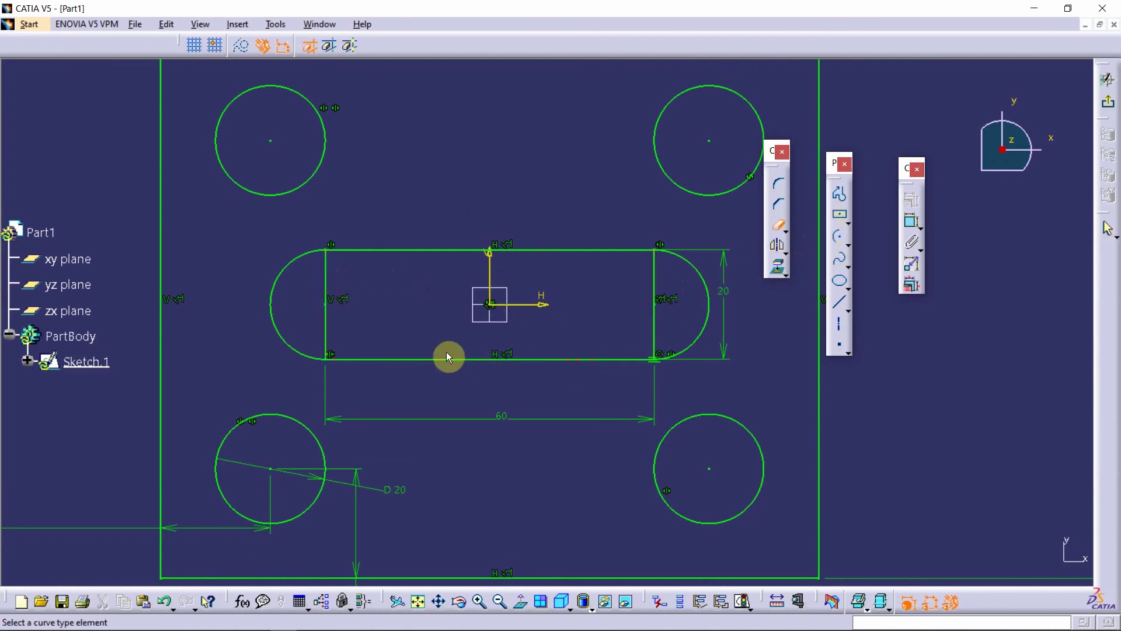
{"action": "left_click", "coordinate": [326, 279]}
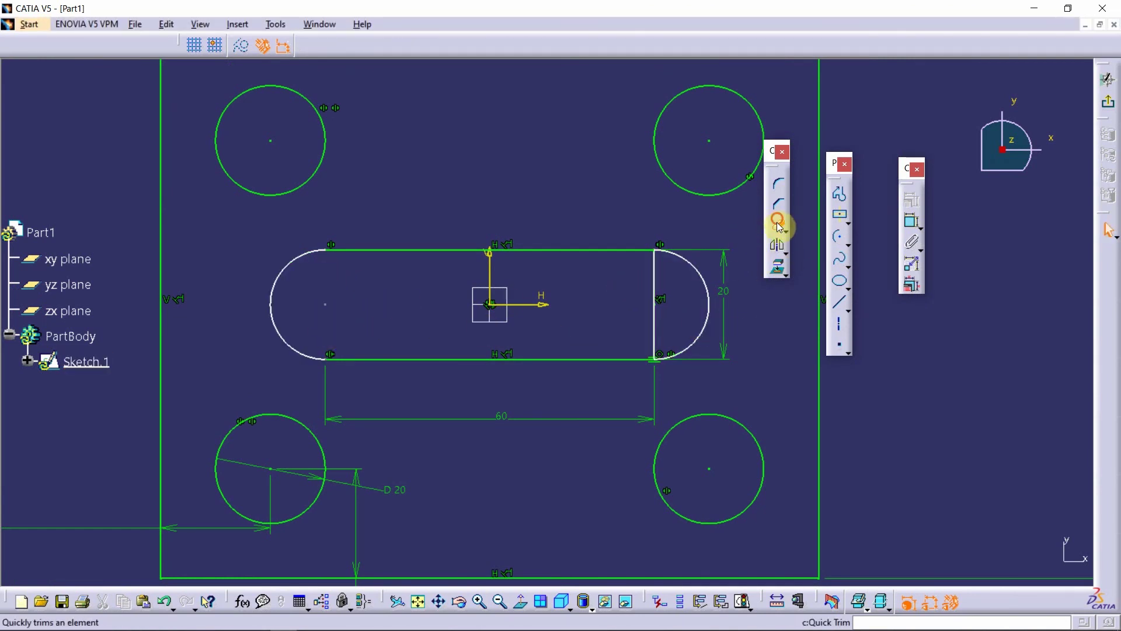
{"action": "left_click", "coordinate": [780, 226]}
{"action": "left_click", "coordinate": [654, 275]}
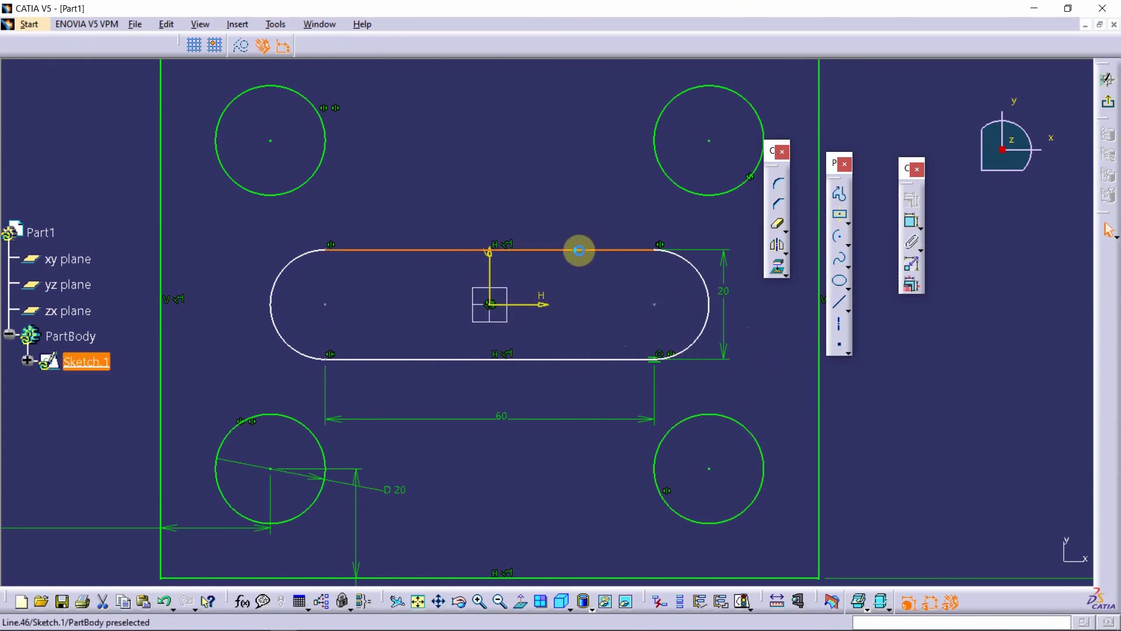
{"action": "middle_click_drag", "start_coordinate": [618, 260], "coordinate": [630, 314], "text": "ctrl"}
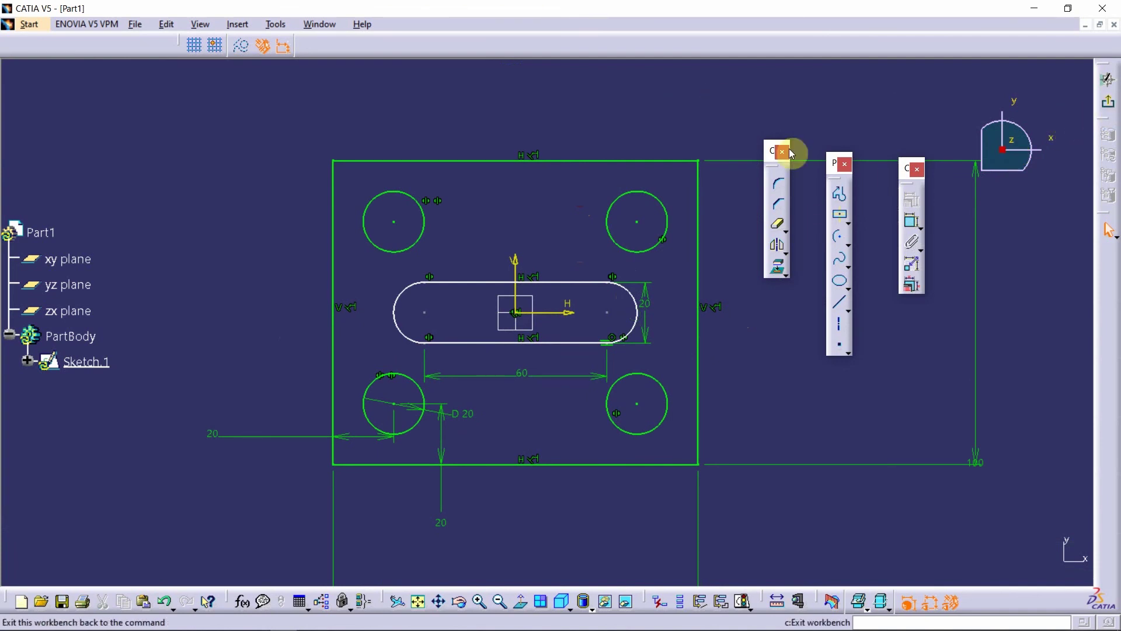
Exit the sketch and pad the plate profile to a length of 20 mm.
{"action": "left_click", "coordinate": [1112, 105]}
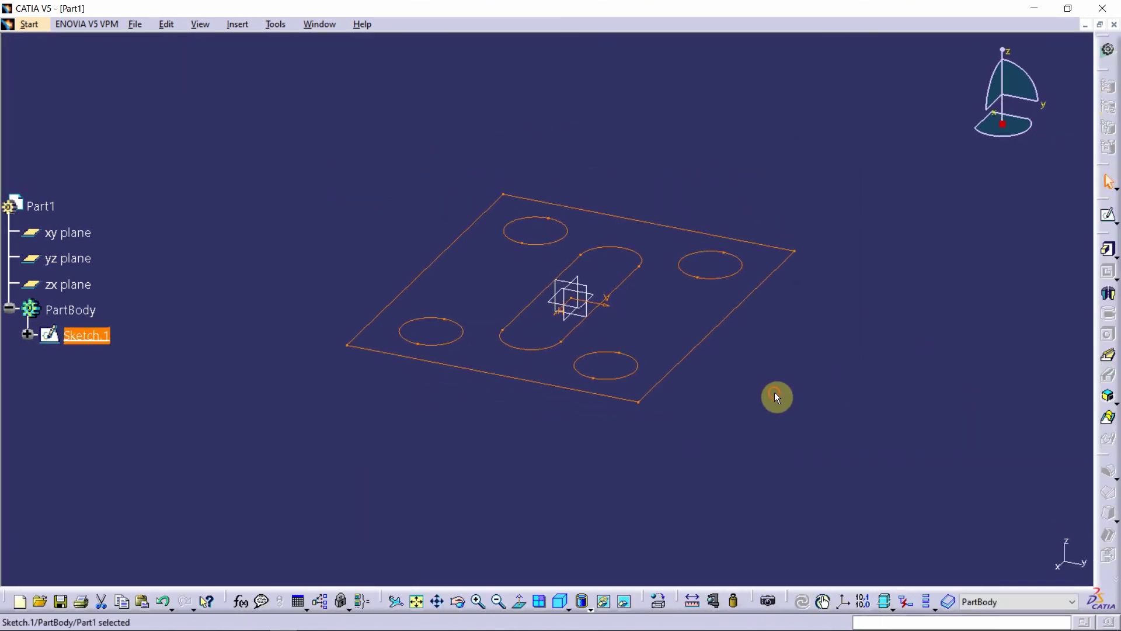
{"action": "left_click", "coordinate": [777, 396]}
{"action": "scroll", "coordinate": [316, 346], "scroll_direction": "down", "scroll_amount": 1}
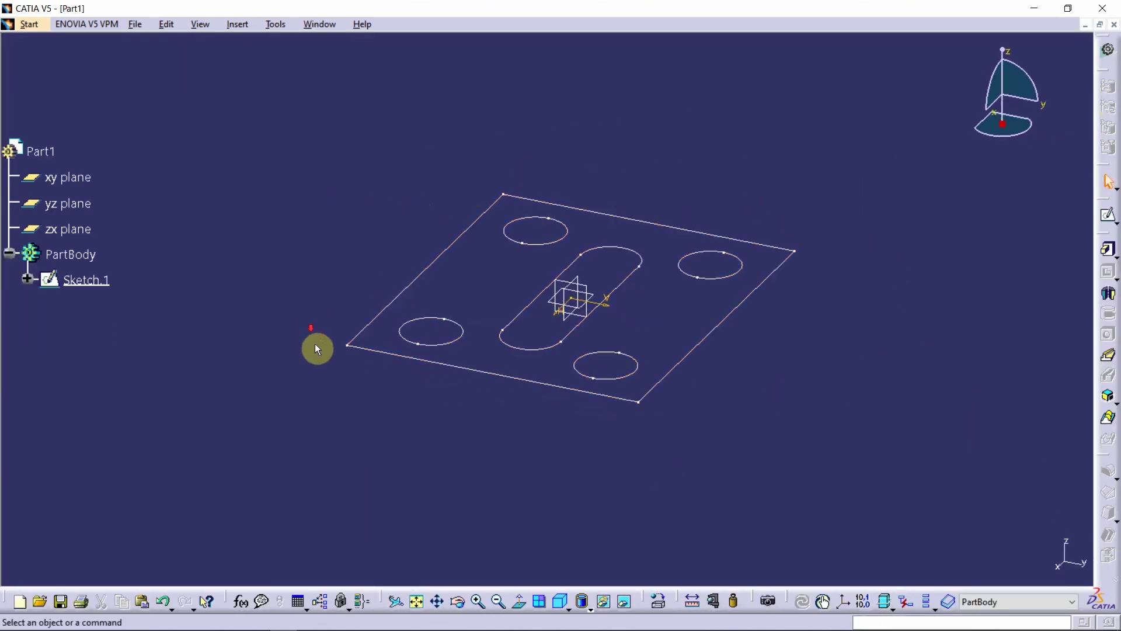
{"action": "middle_click_drag", "start_coordinate": [596, 282], "coordinate": [645, 401]}
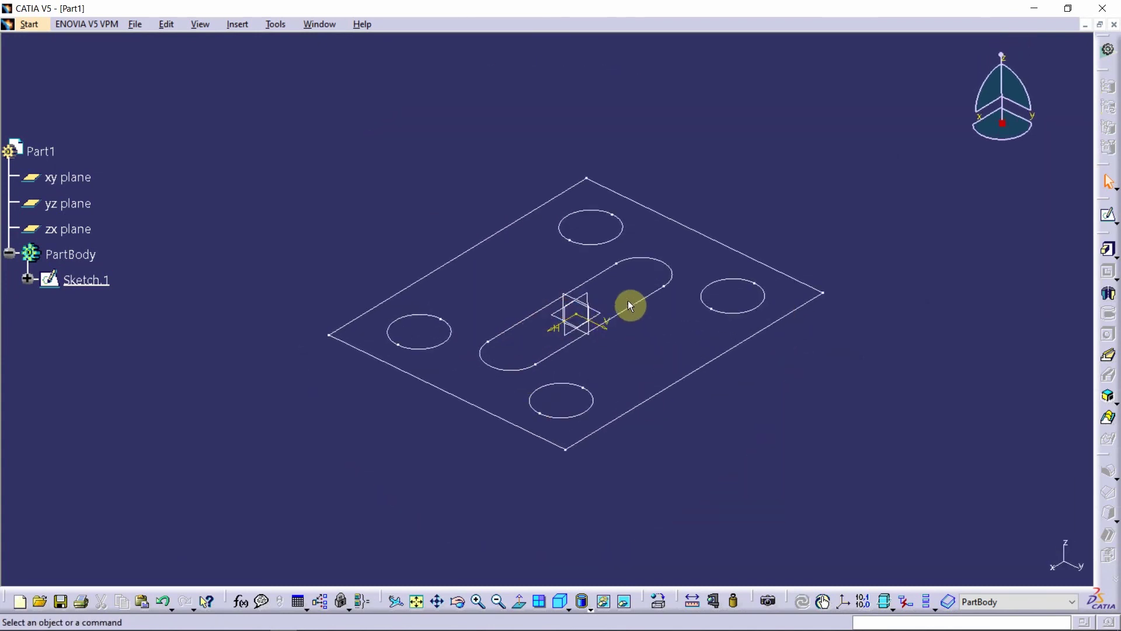
{"action": "left_click", "coordinate": [677, 381]}
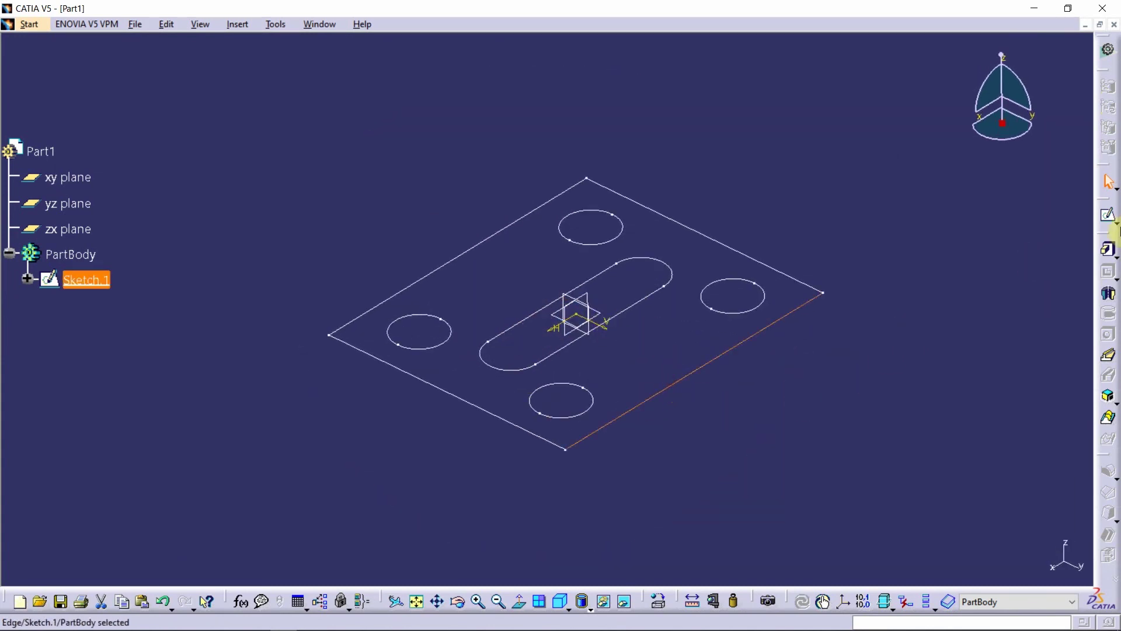
{"action": "left_click", "coordinate": [1108, 249]}
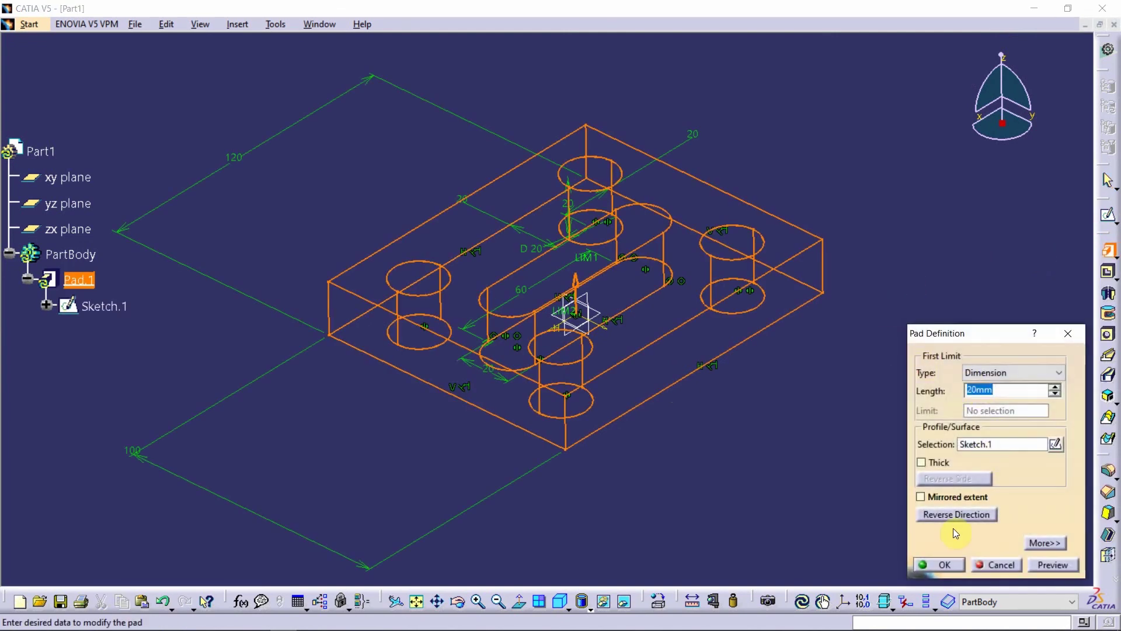
{"action": "left_click", "coordinate": [945, 565]}
{"action": "middle_click_drag", "start_coordinate": [748, 463], "coordinate": [638, 380]}
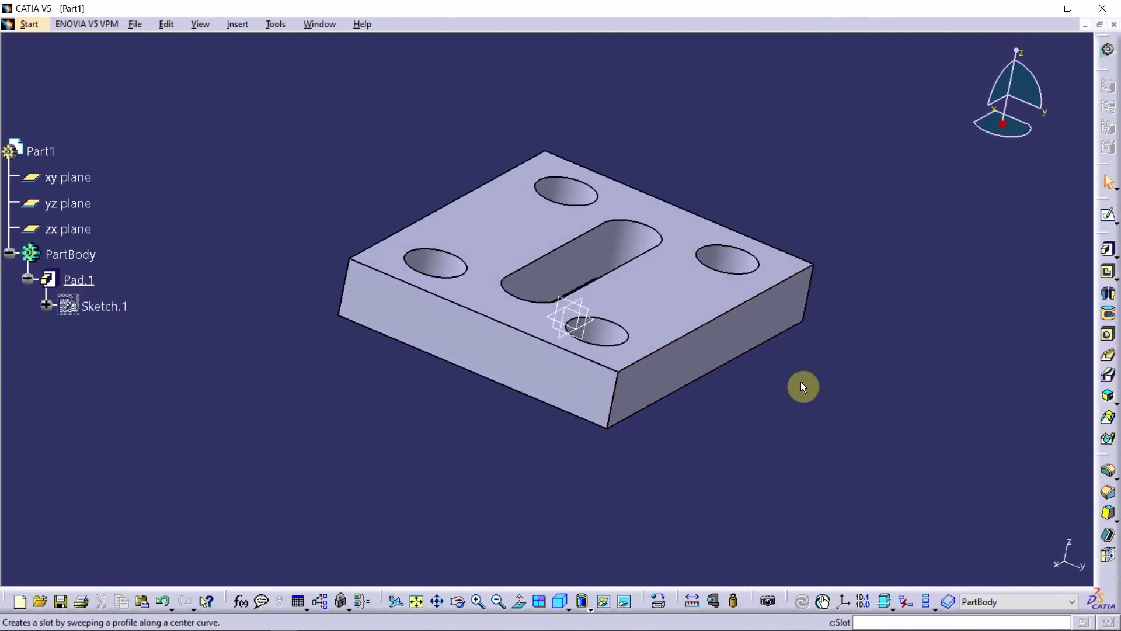
{"action": "middle_click_drag", "start_coordinate": [801, 384], "coordinate": [689, 374]}
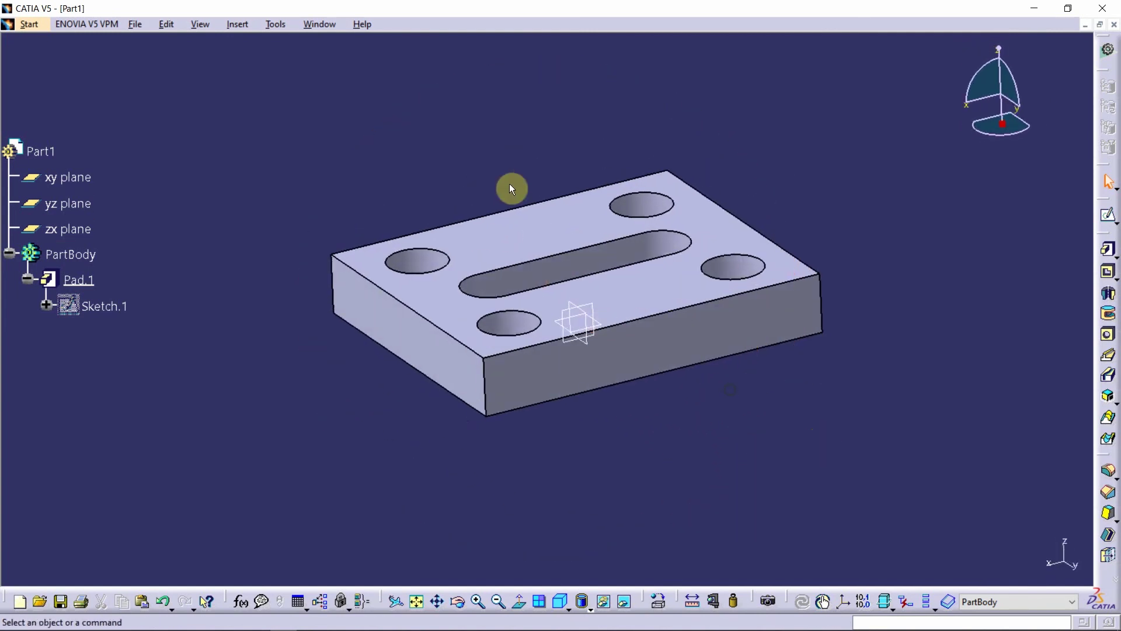
Reopen the pad's Sketch.1 for editing.
{"action": "double_click", "coordinate": [111, 306]}
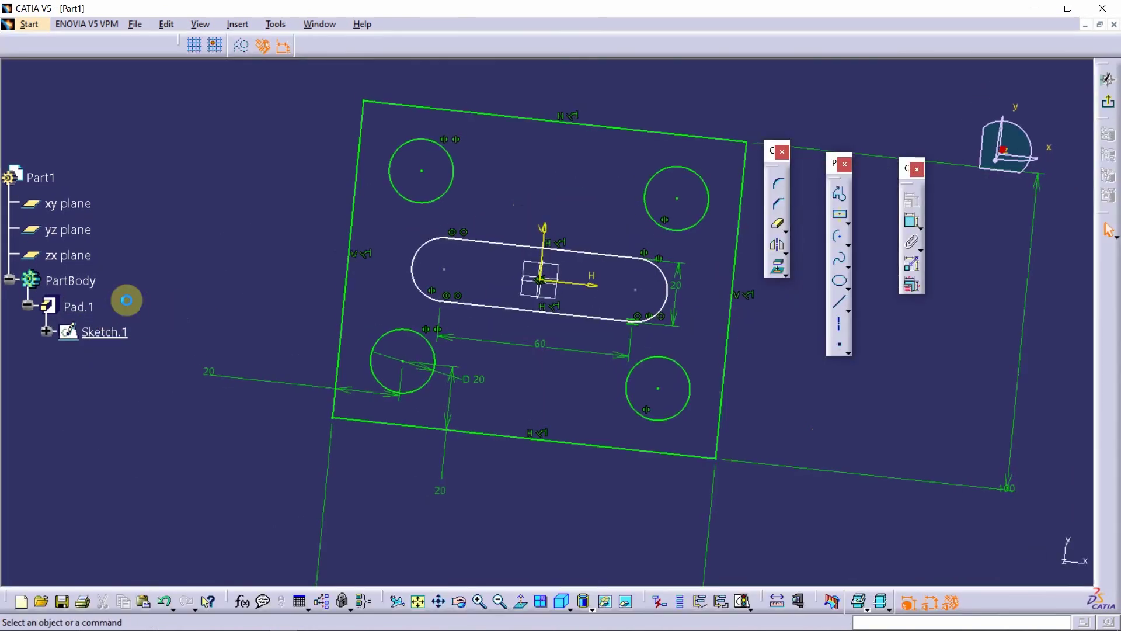